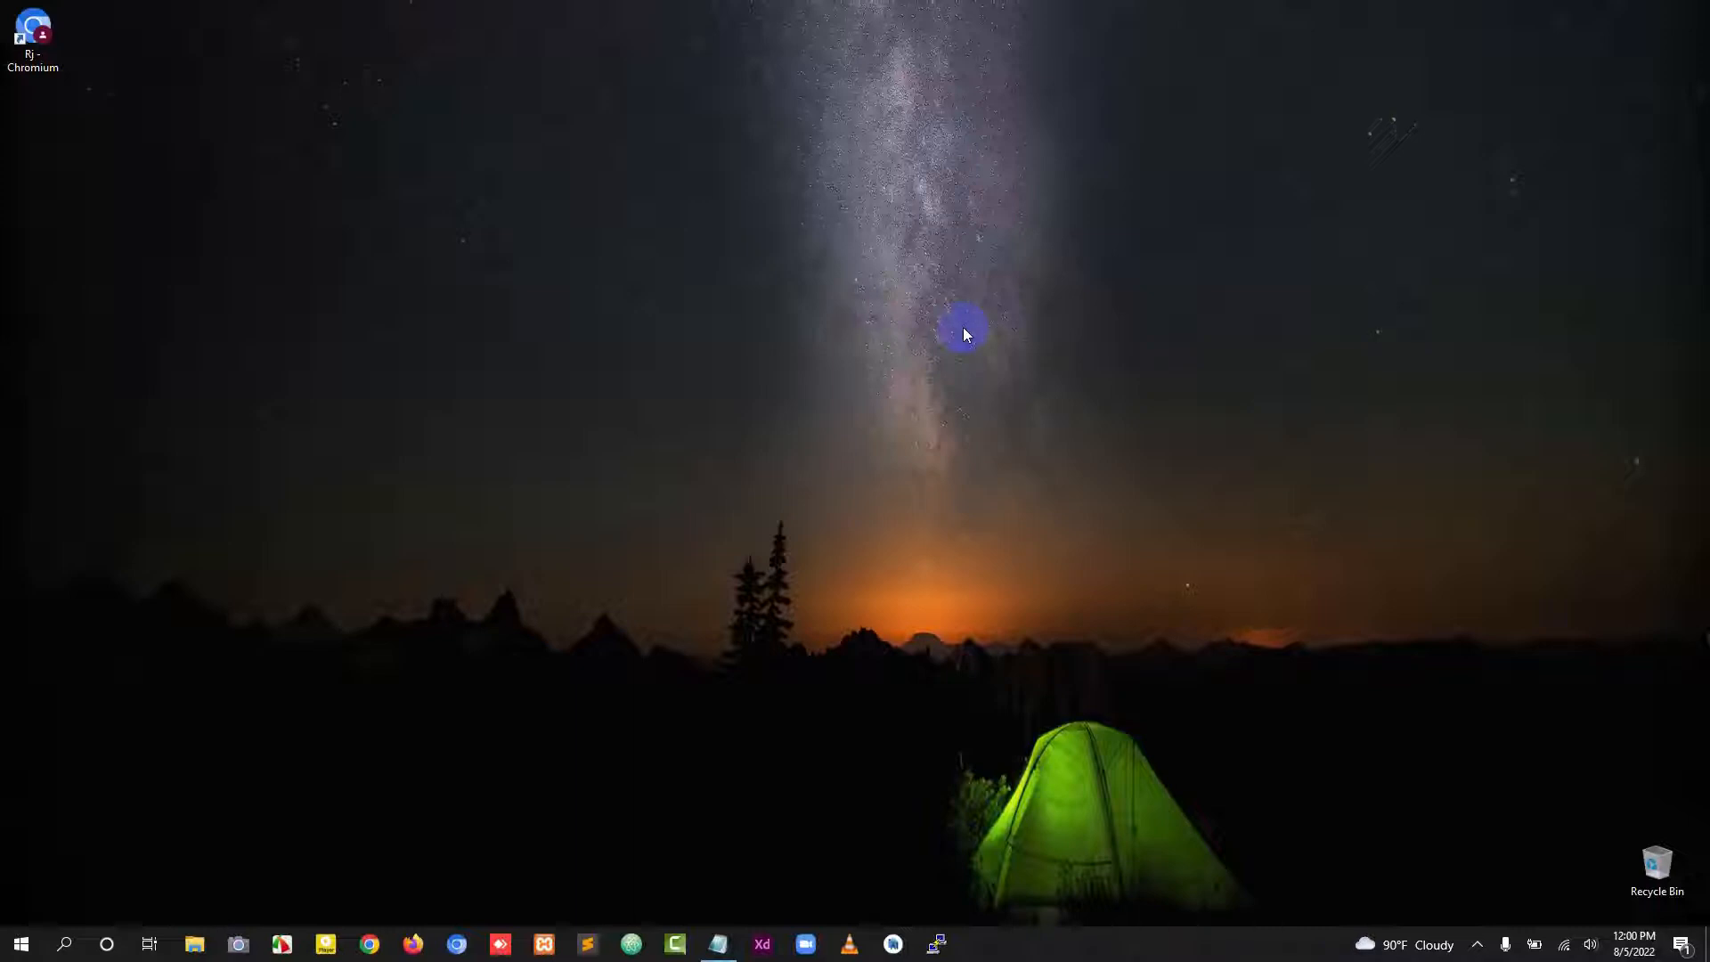
# Step: Open Chrome and go to the /cpanel login address of the personal website's domain
pyautogui.click(369, 943)
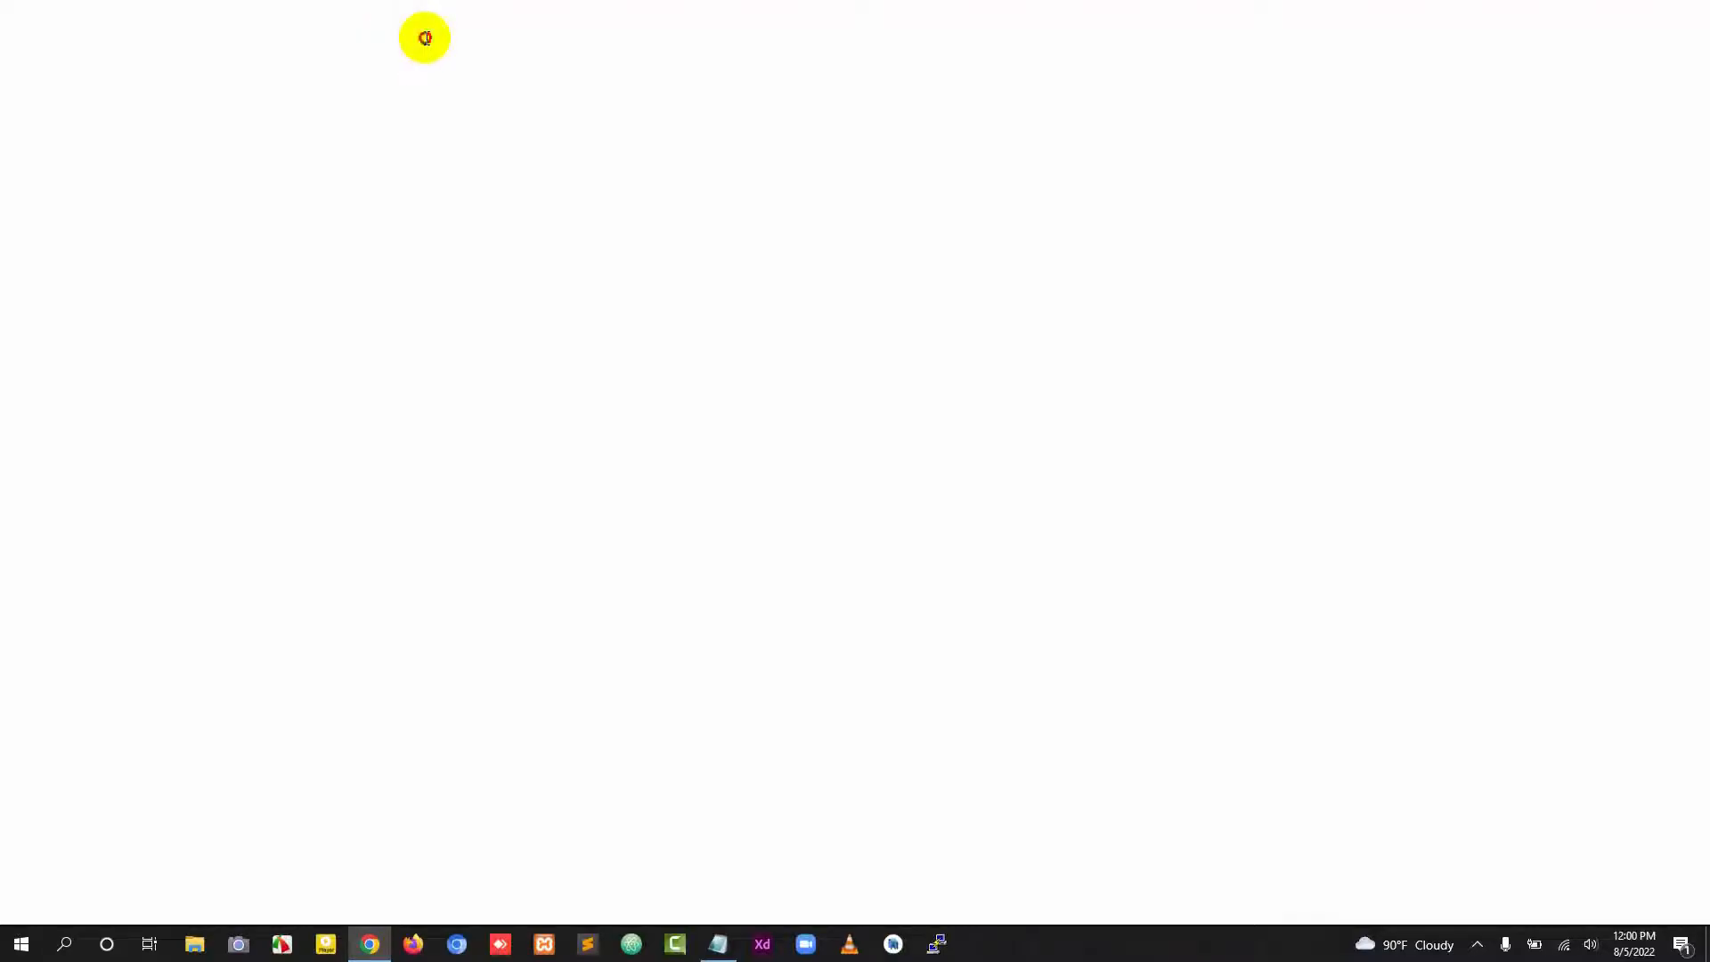
pyautogui.click(426, 38)
pyautogui.write('mdrafs')
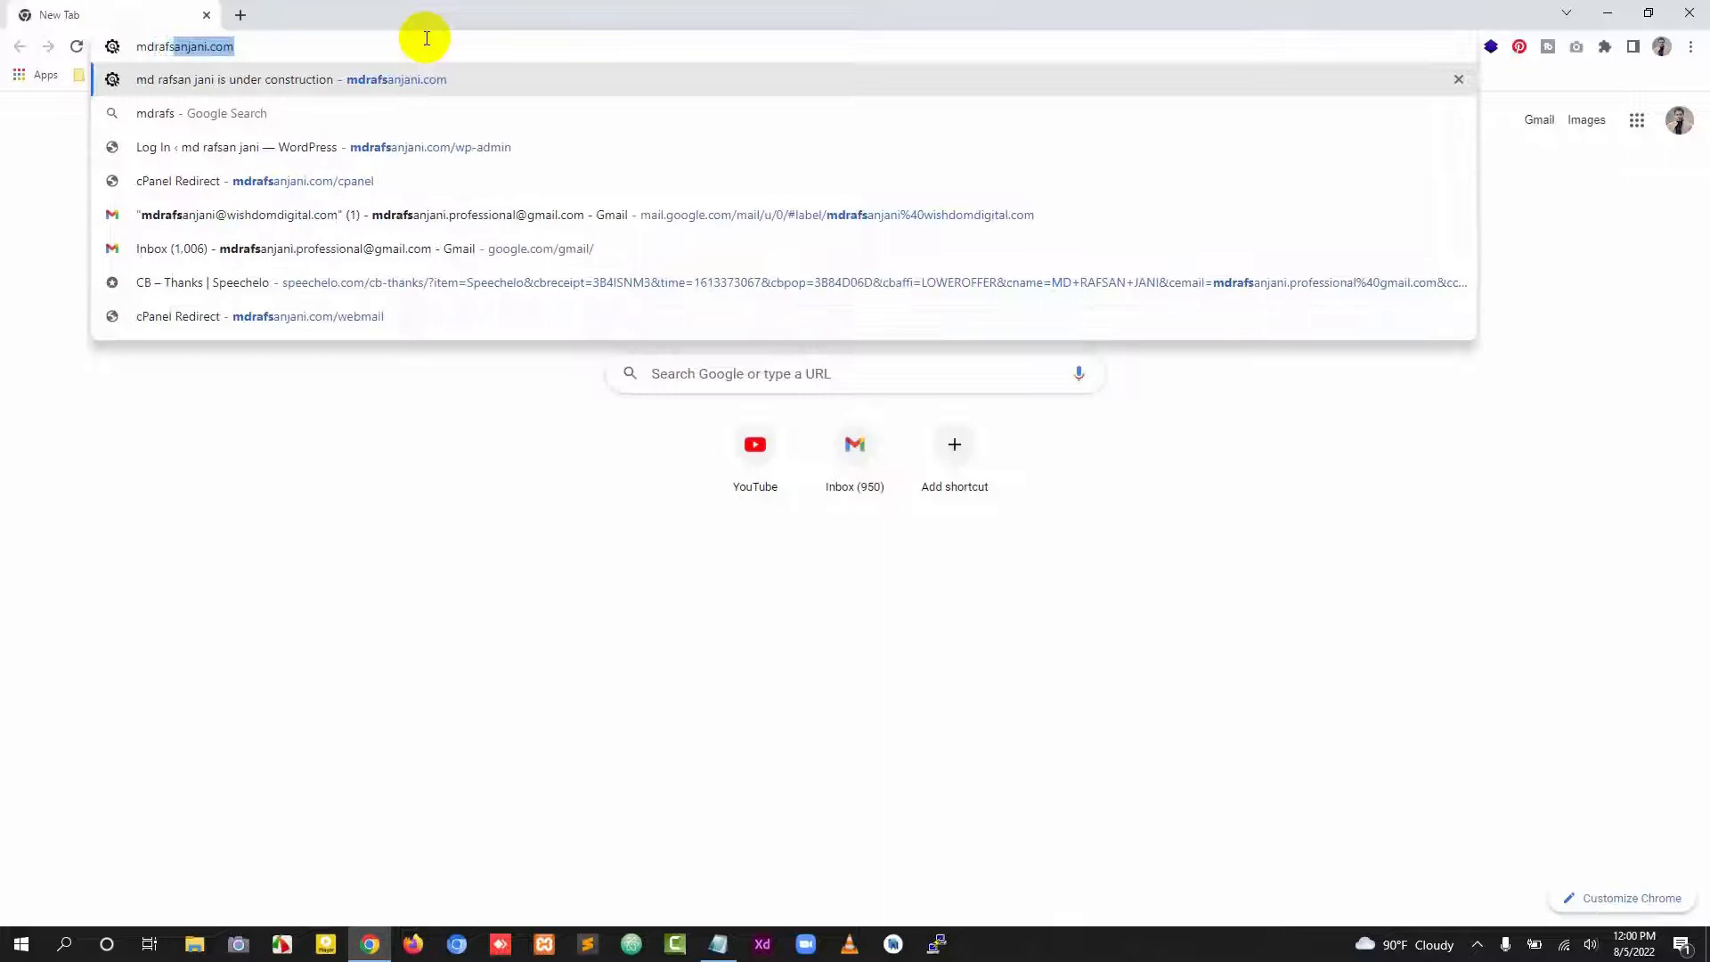
pyautogui.press('Right')
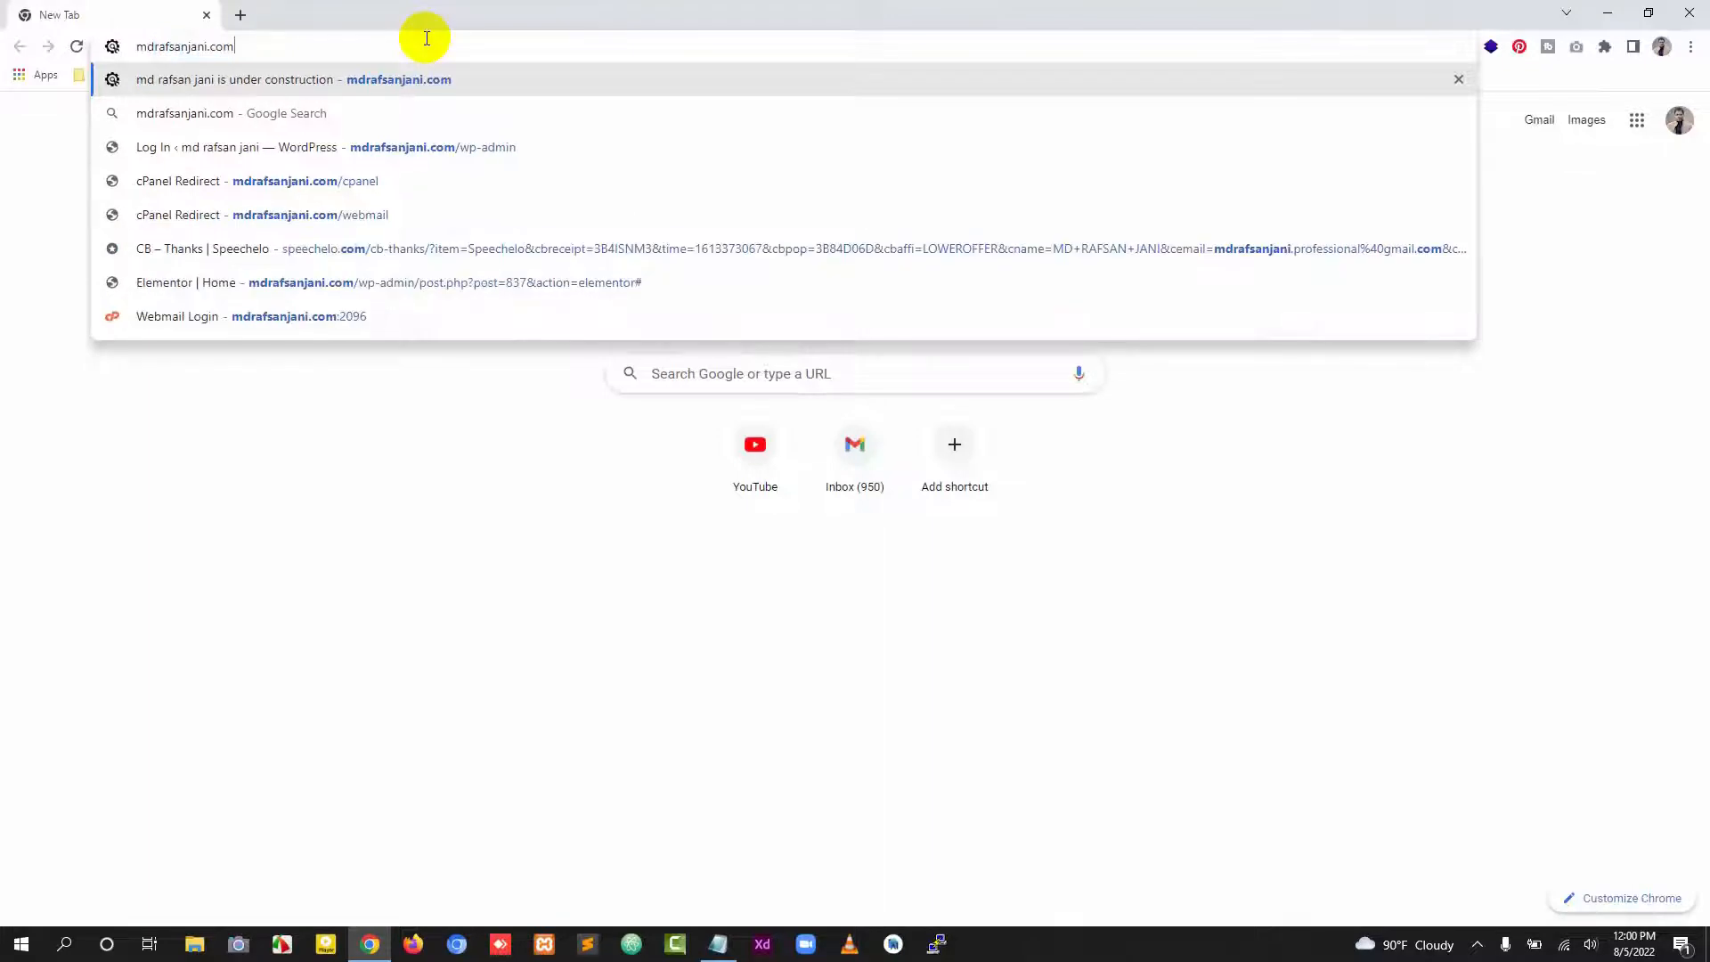
pyautogui.click(392, 534)
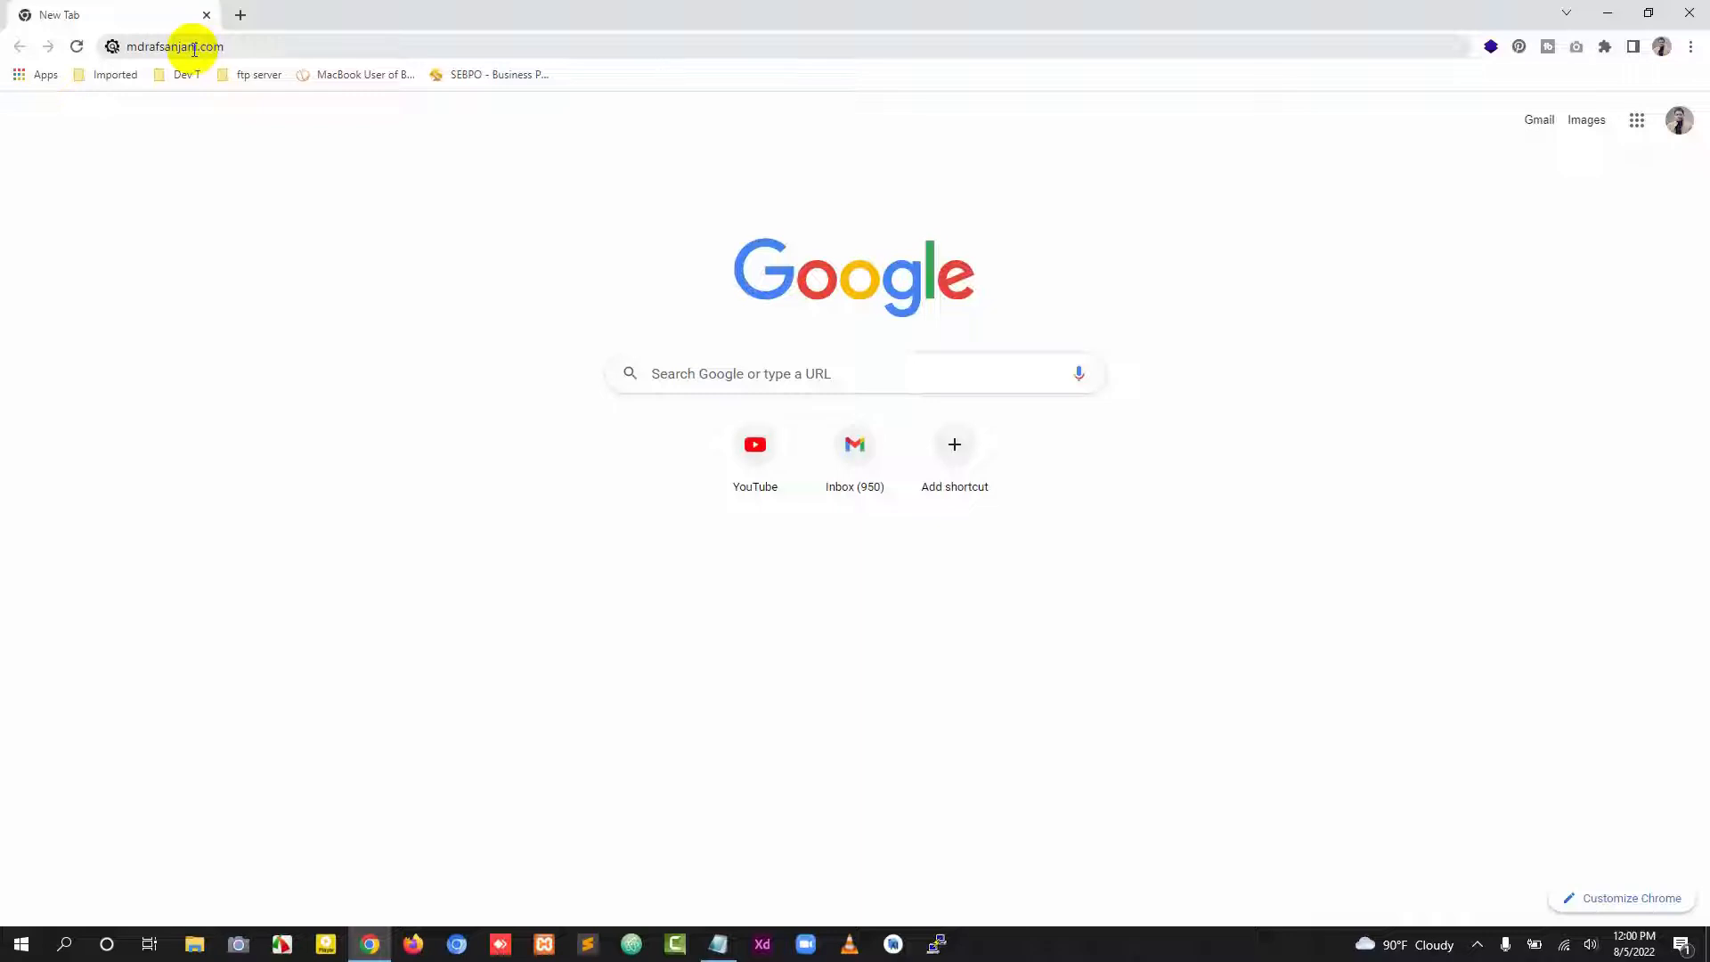
pyautogui.click(257, 47)
pyautogui.click(313, 46)
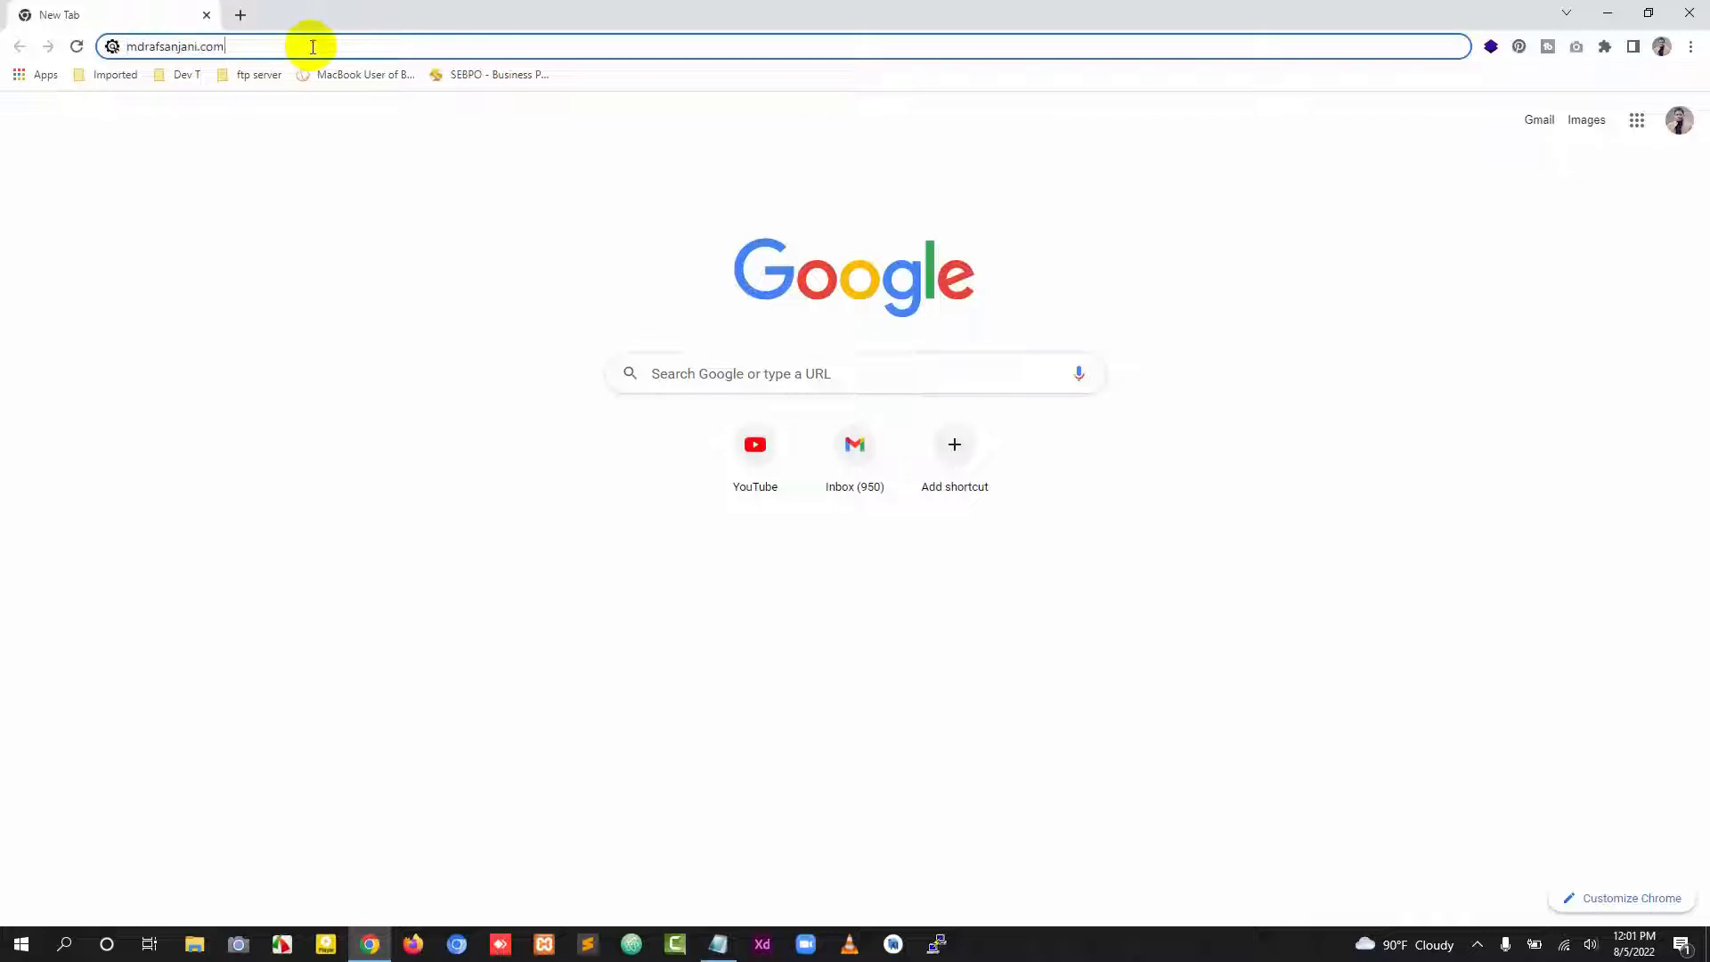
pyautogui.write('/cpanel')
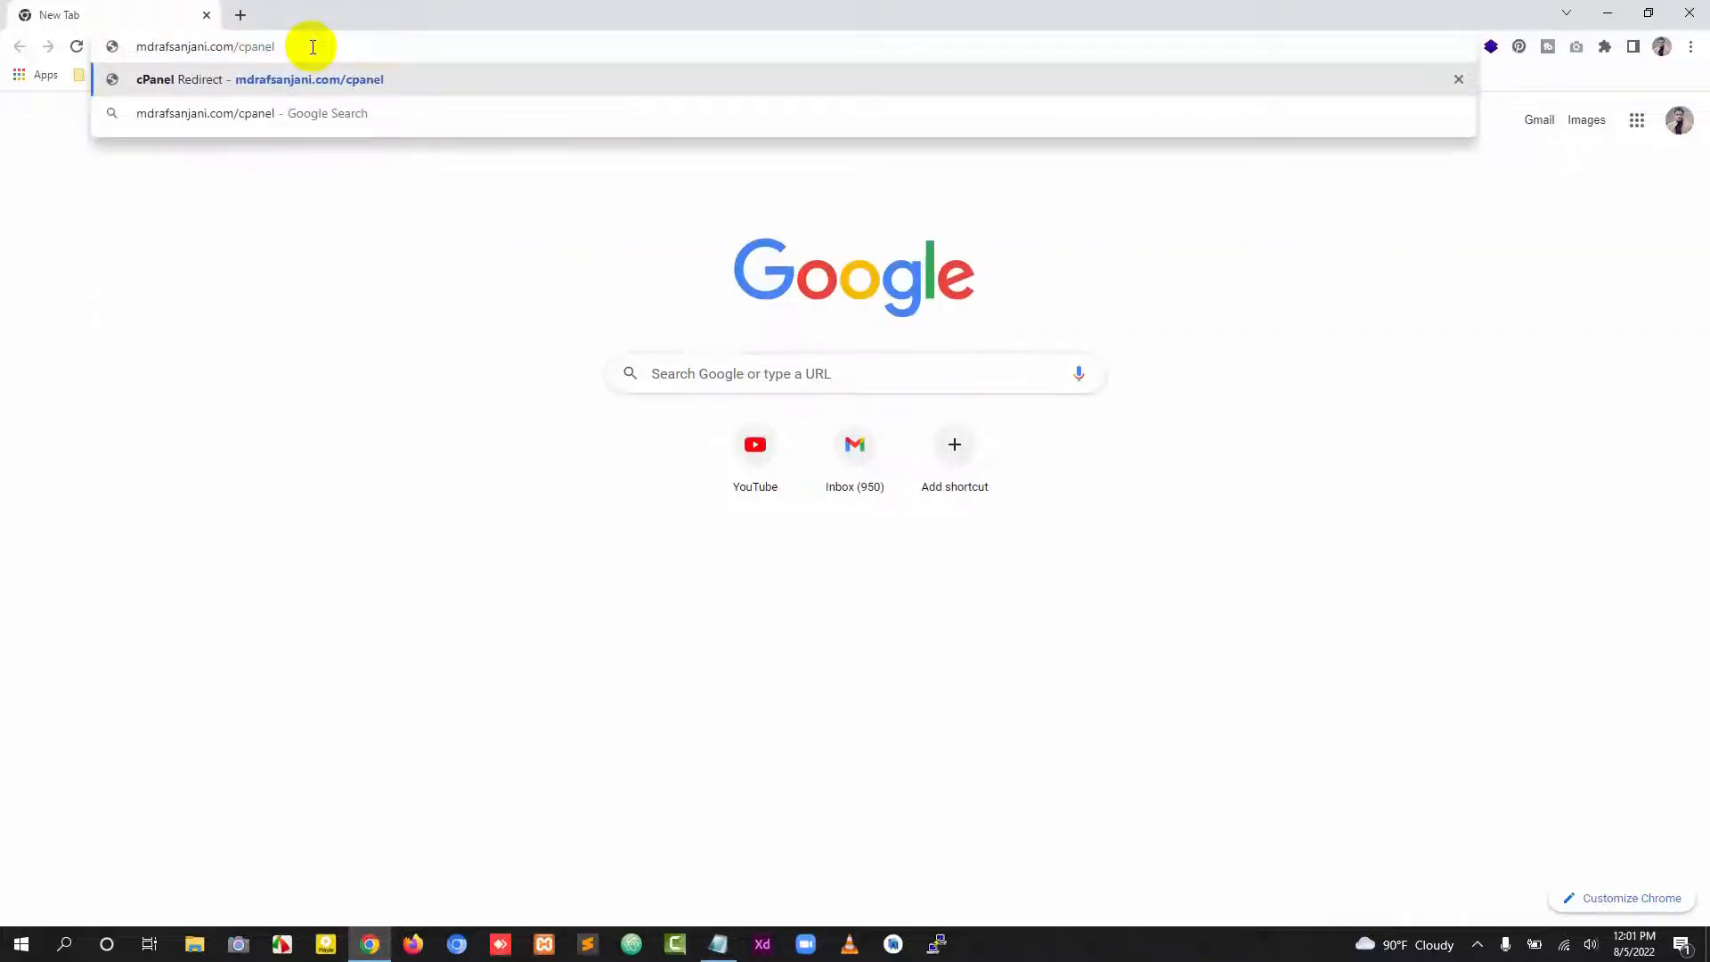
pyautogui.press('Return')
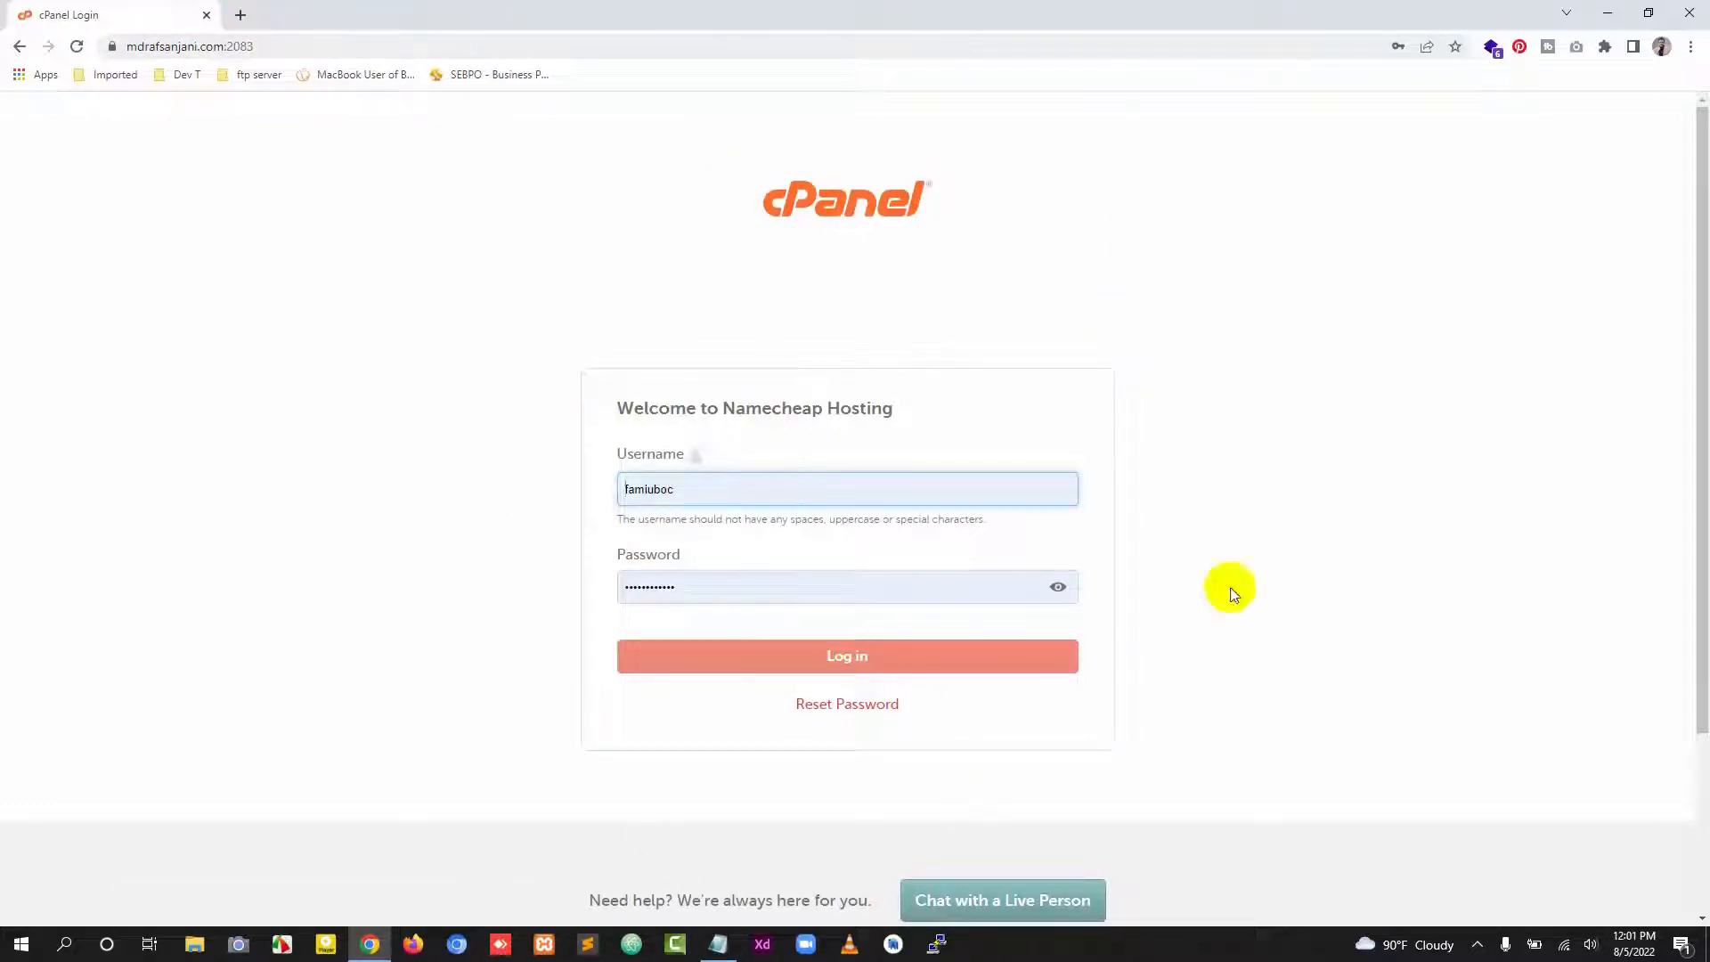
# Step: Log in to cPanel with the saved account credentials
pyautogui.click(876, 656)
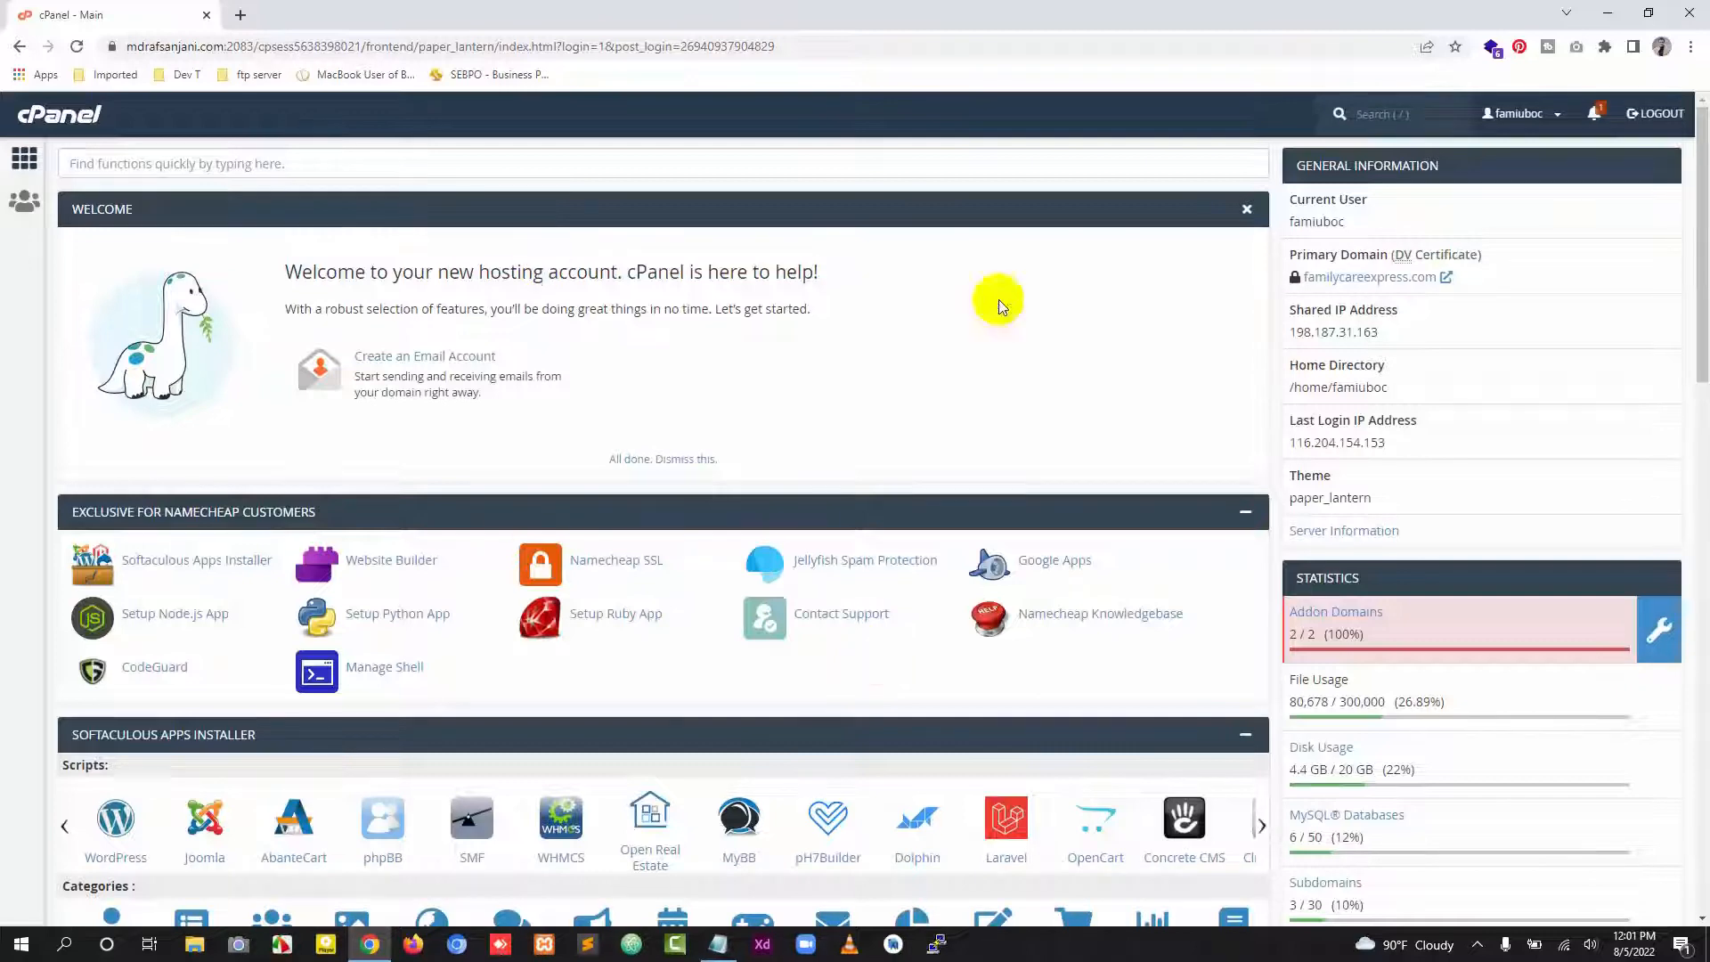
pyautogui.scroll(-4, 753, 451)
pyautogui.scroll(3, 1131, 485)
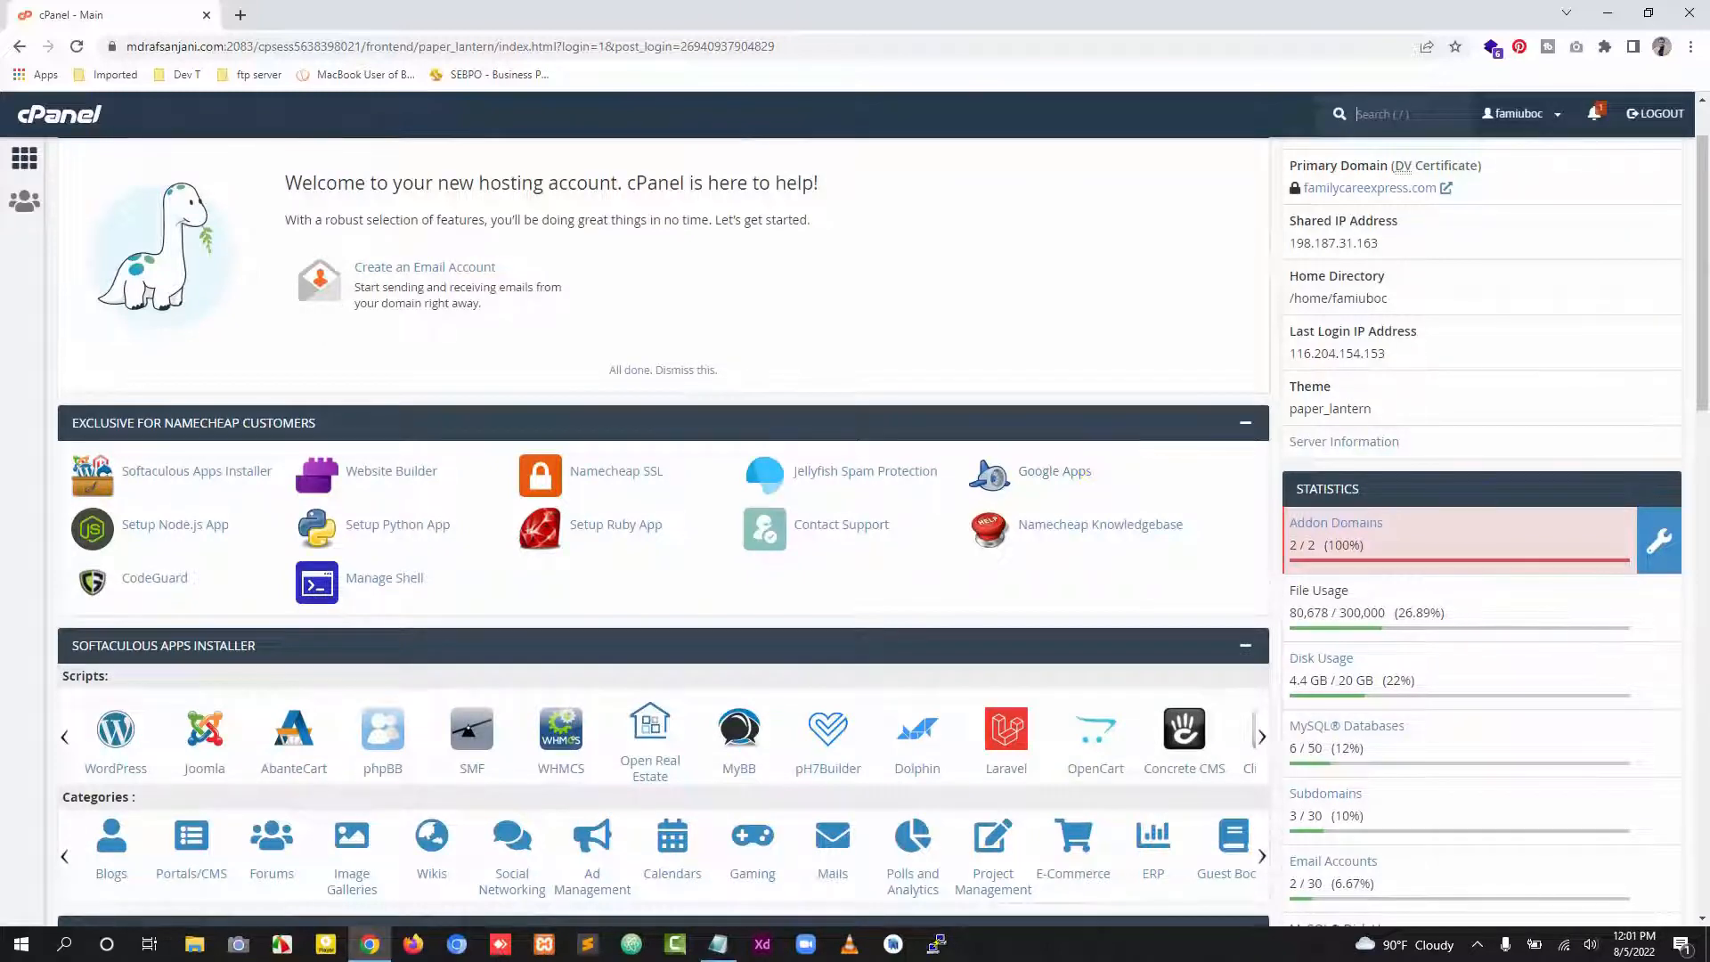
# Step: Examine the disk usage statistics and the Files and Email sections of the cPanel dashboard
pyautogui.click(1372, 681)
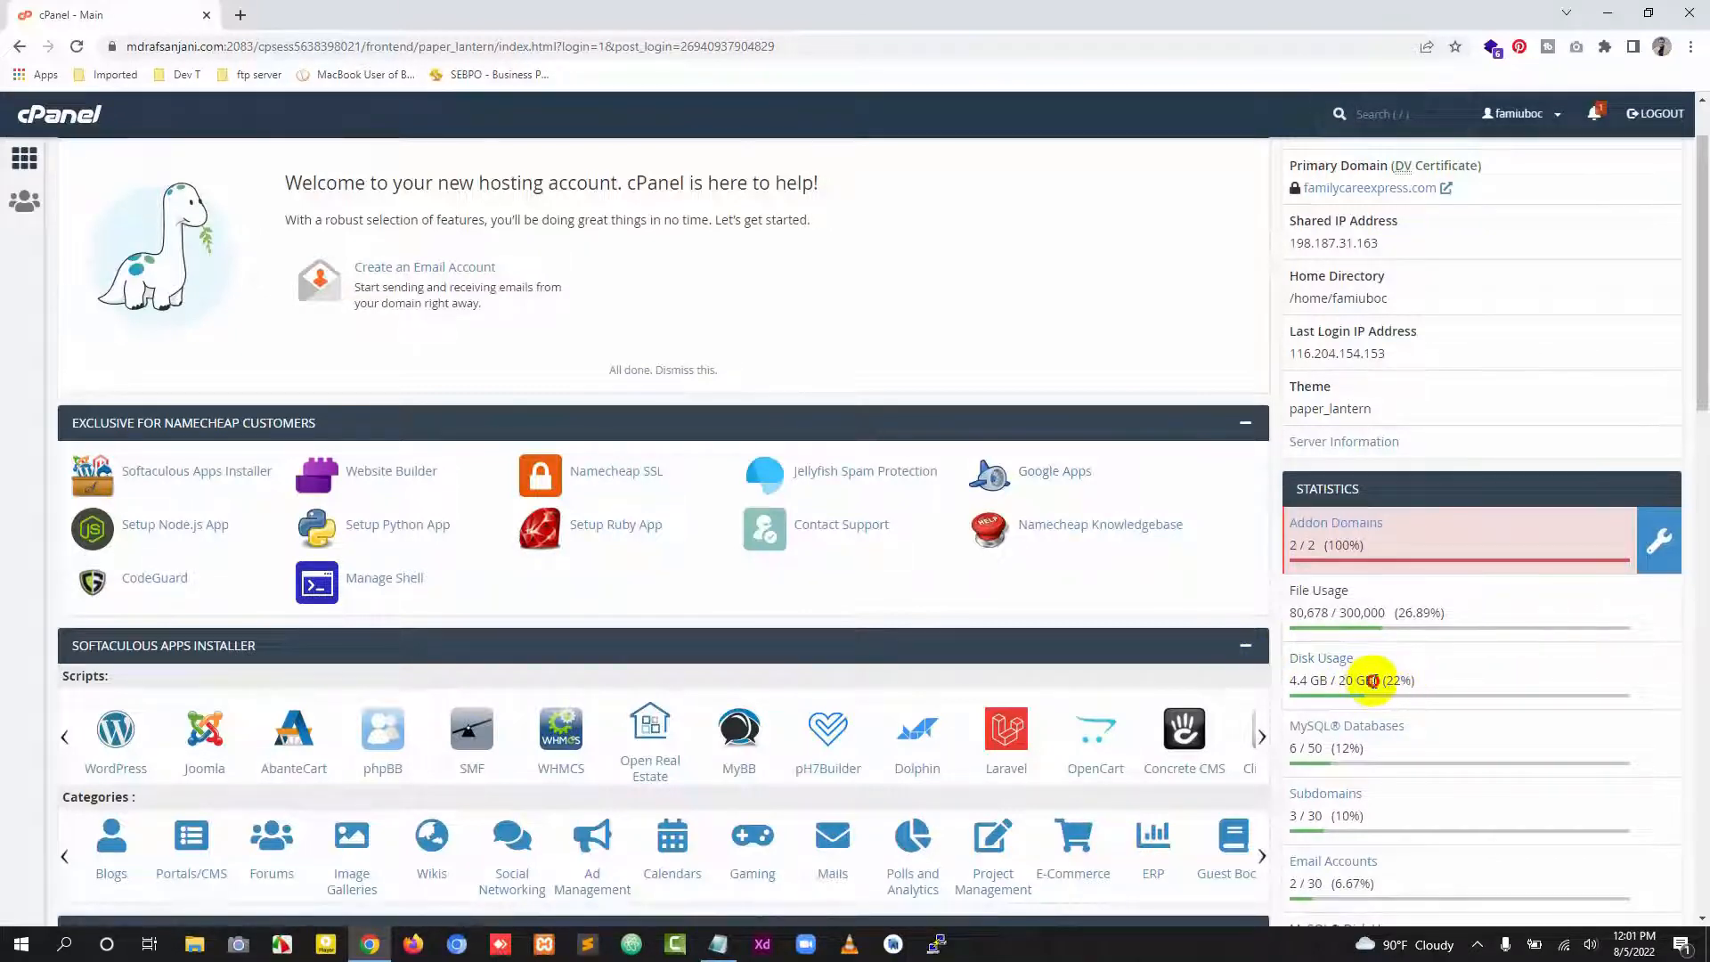
pyautogui.moveTo(1371, 682); pyautogui.dragTo(1338, 683)
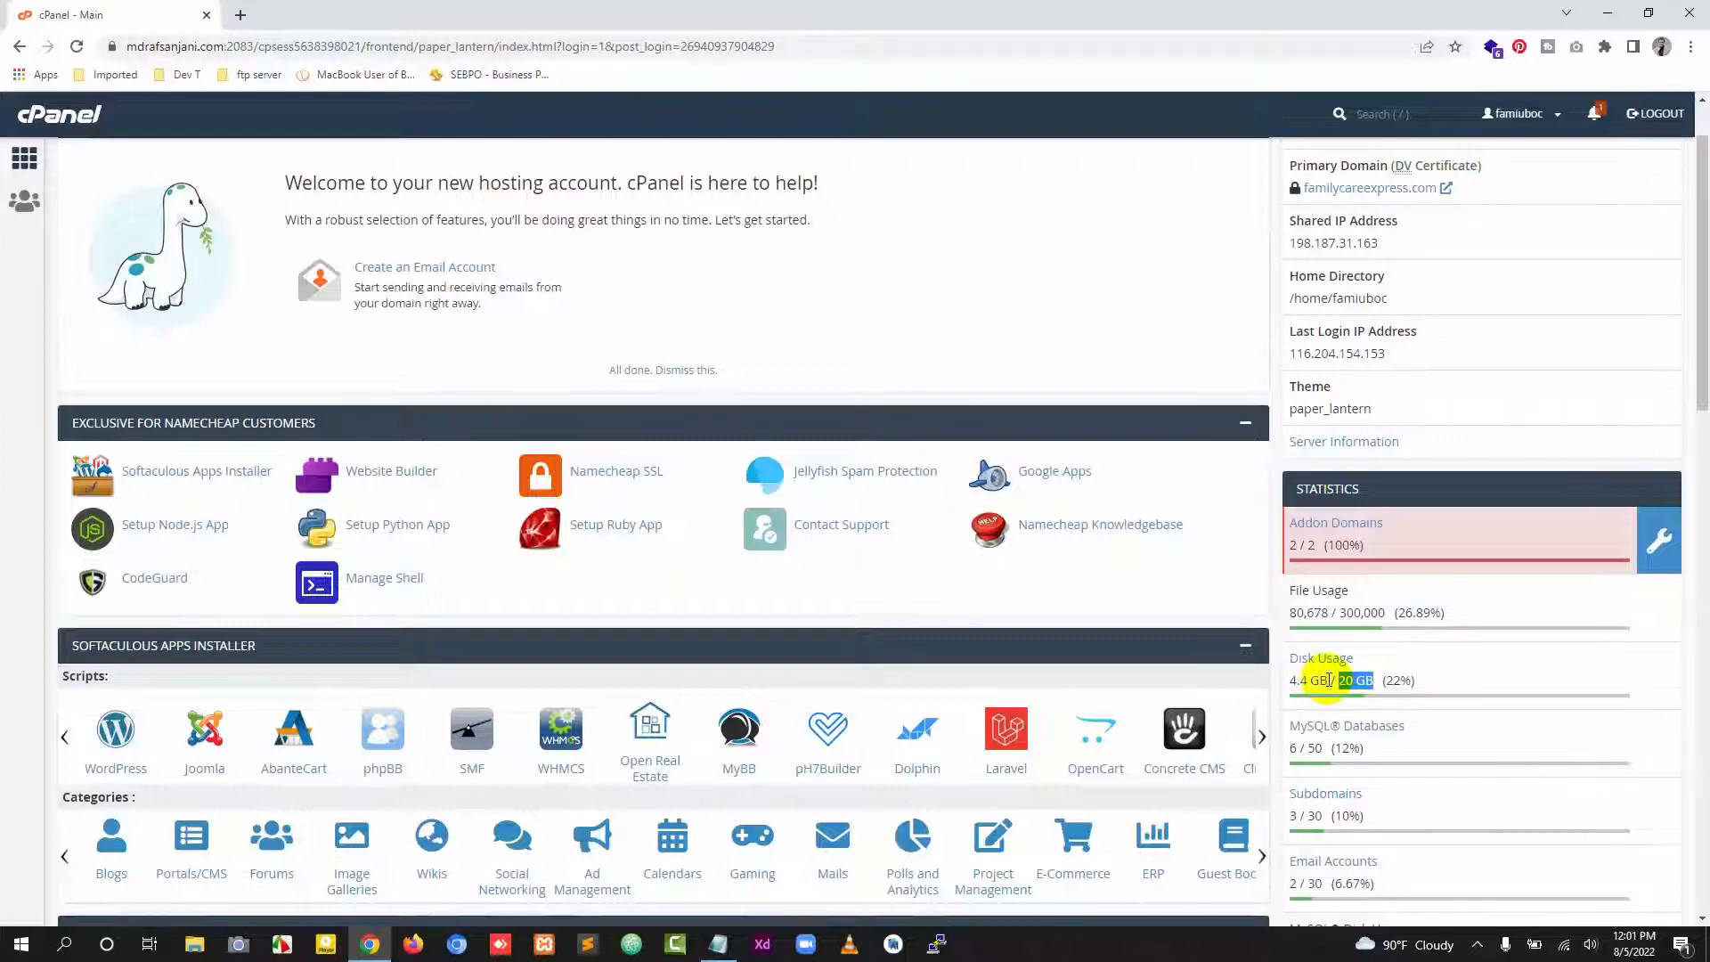
pyautogui.click(1397, 677)
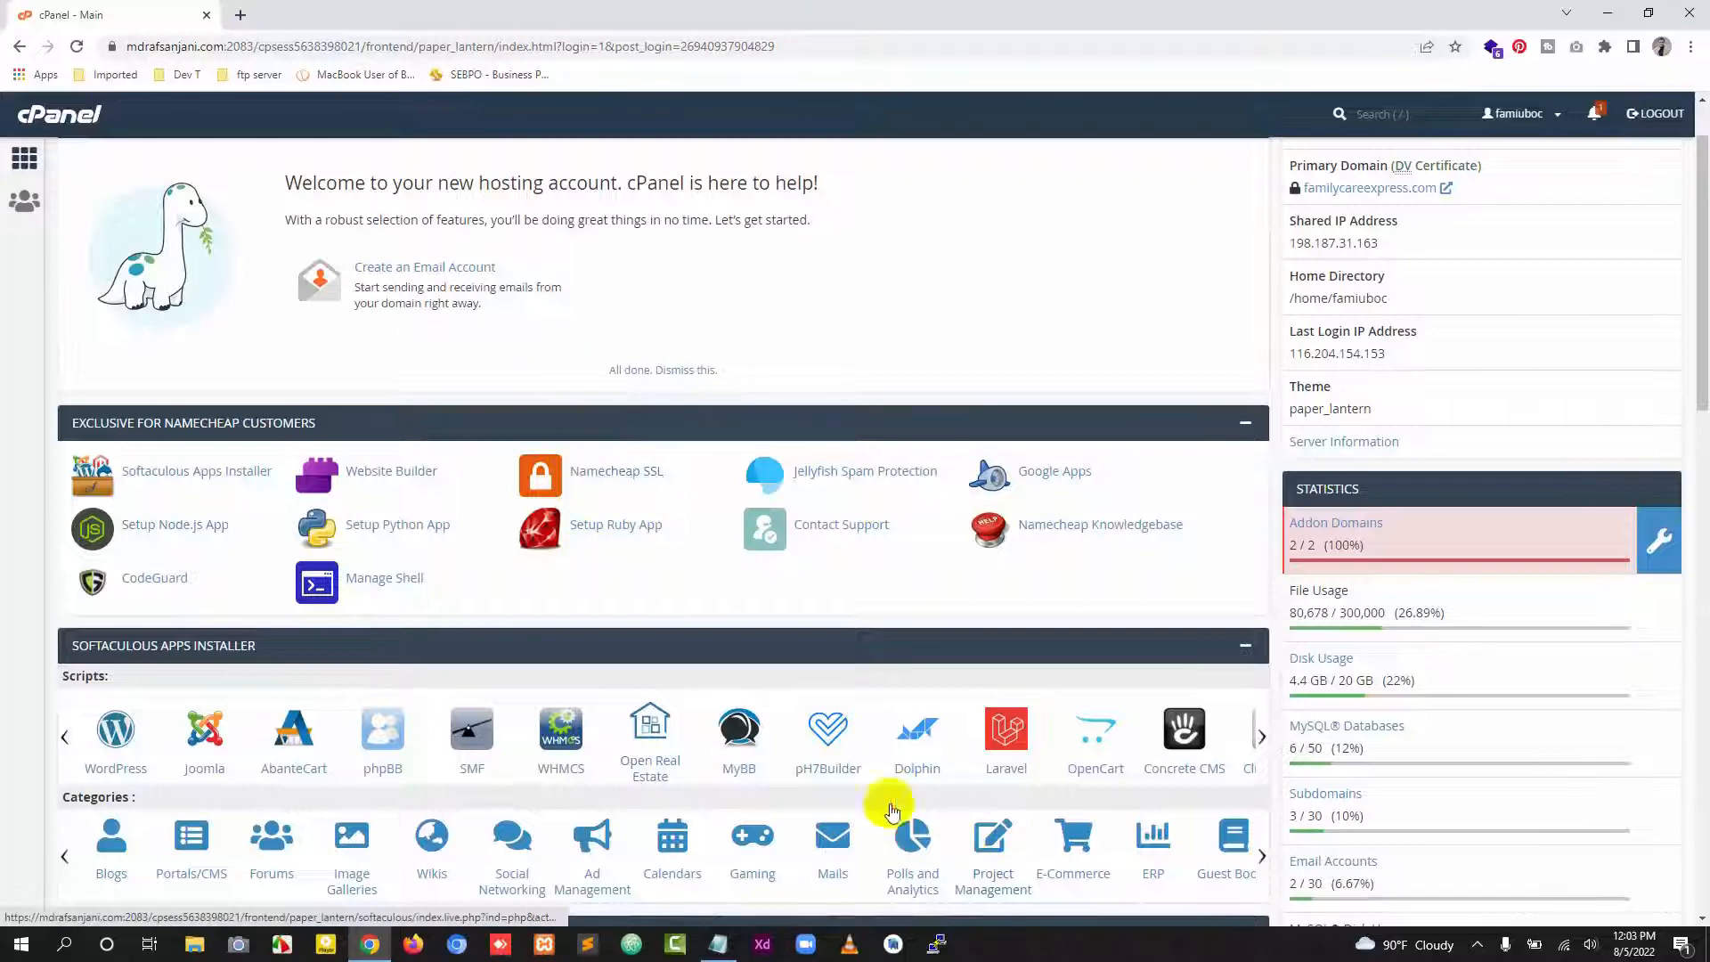
pyautogui.scroll(-1, 780, 590)
pyautogui.scroll(-4, 782, 498)
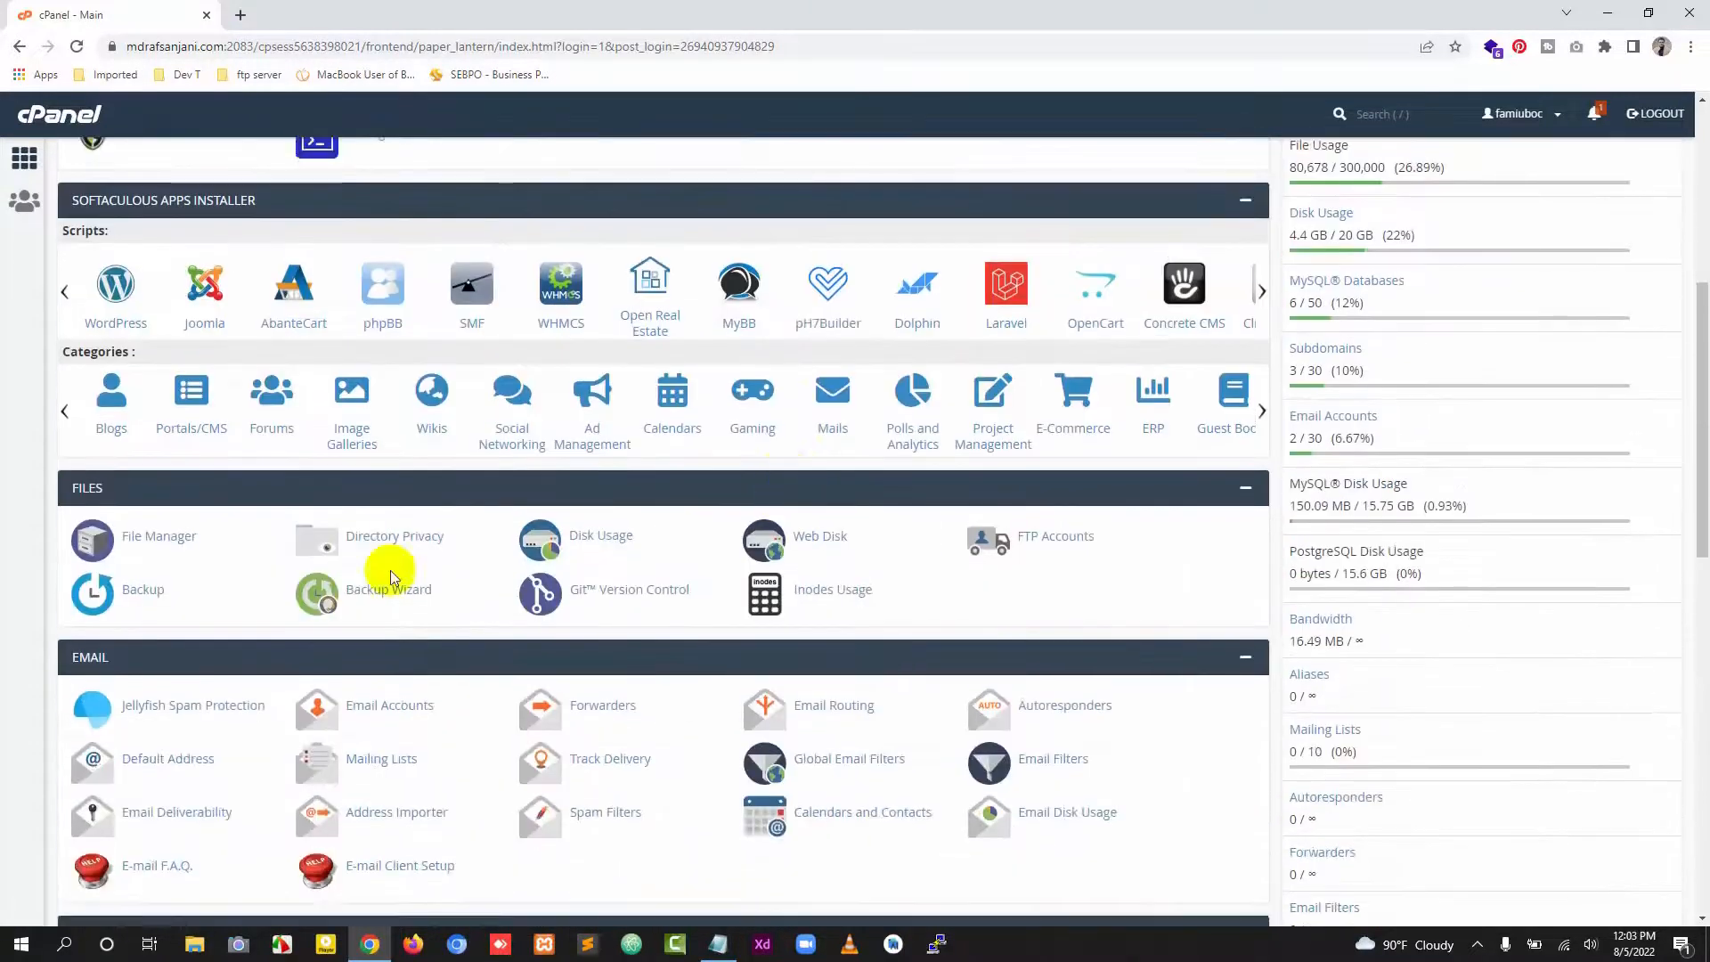
pyautogui.scroll(-2, 365, 516)
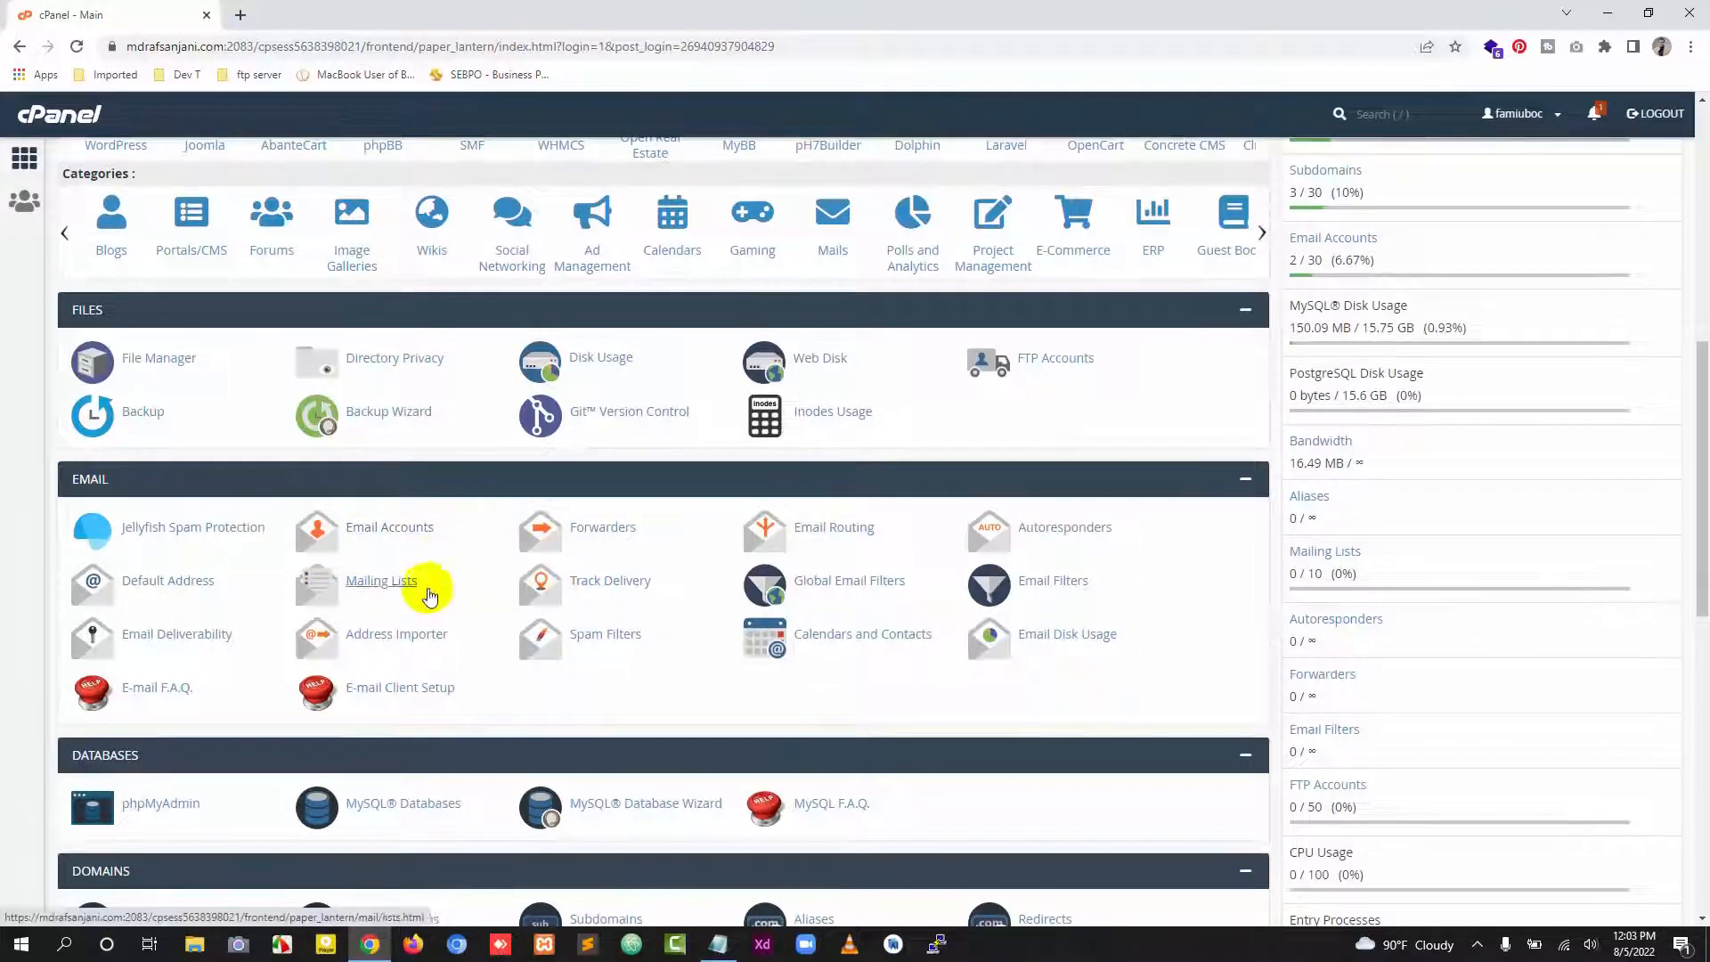
pyautogui.scroll(1, 426, 521)
pyautogui.scroll(8, 425, 521)
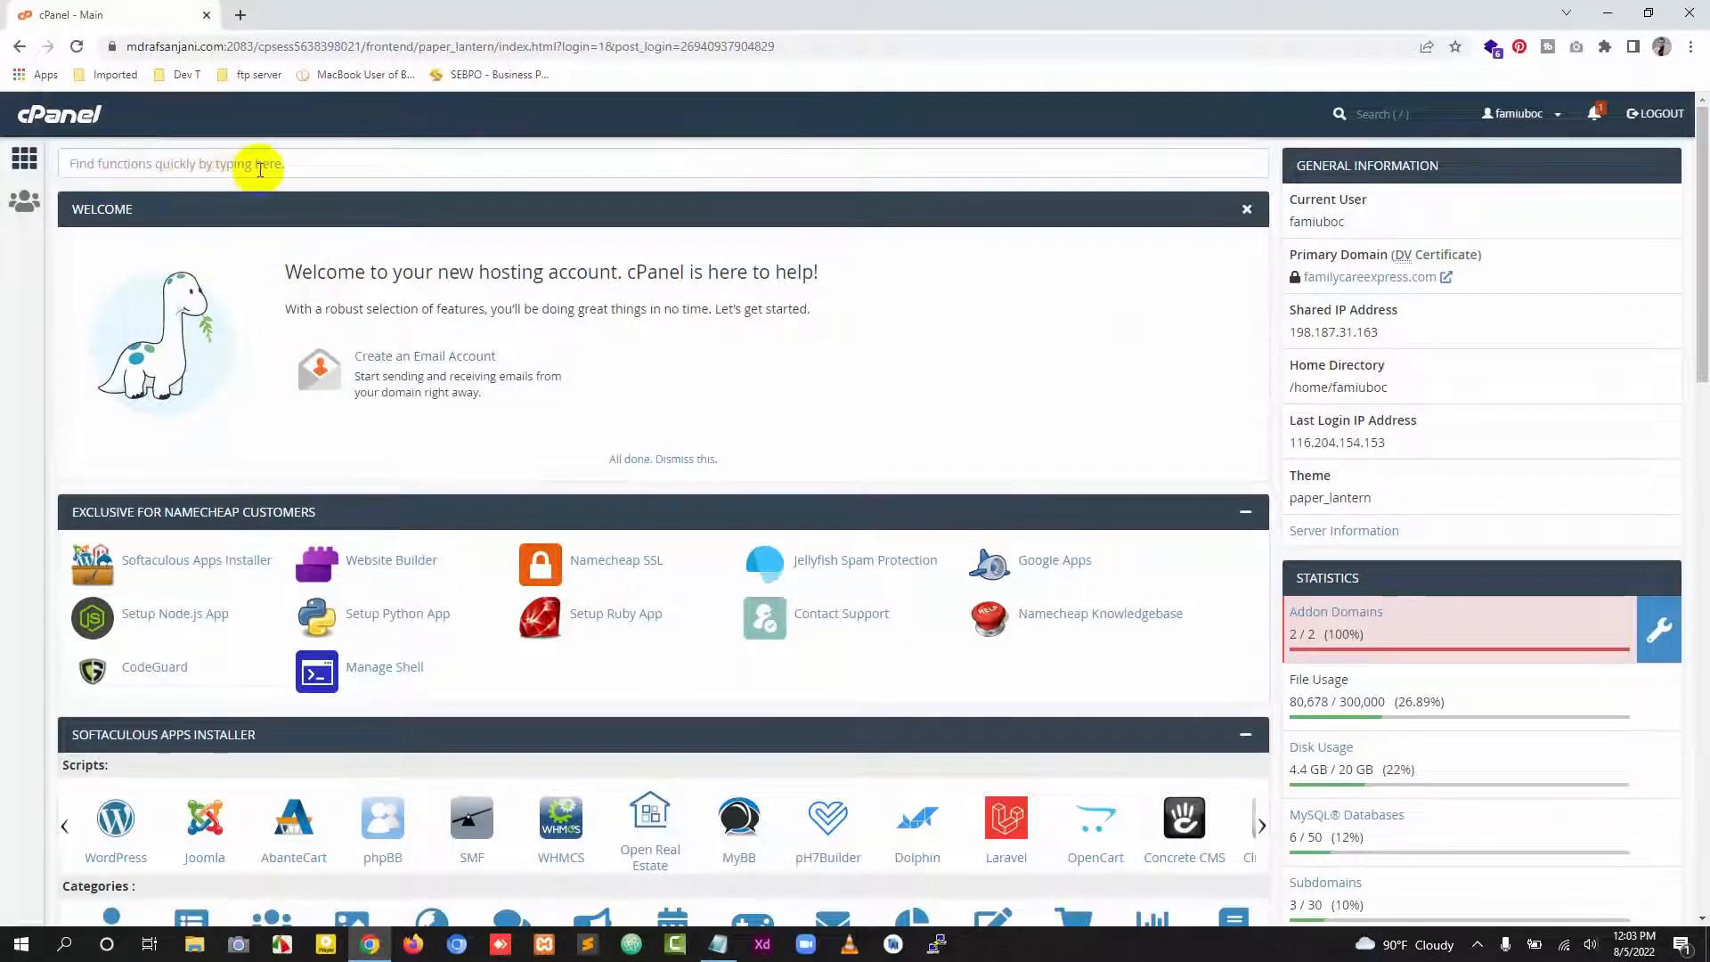
# Step: Search the cPanel functions for email, open Email Accounts and start creating a new account
pyautogui.click(259, 168)
pyautogui.write('email')
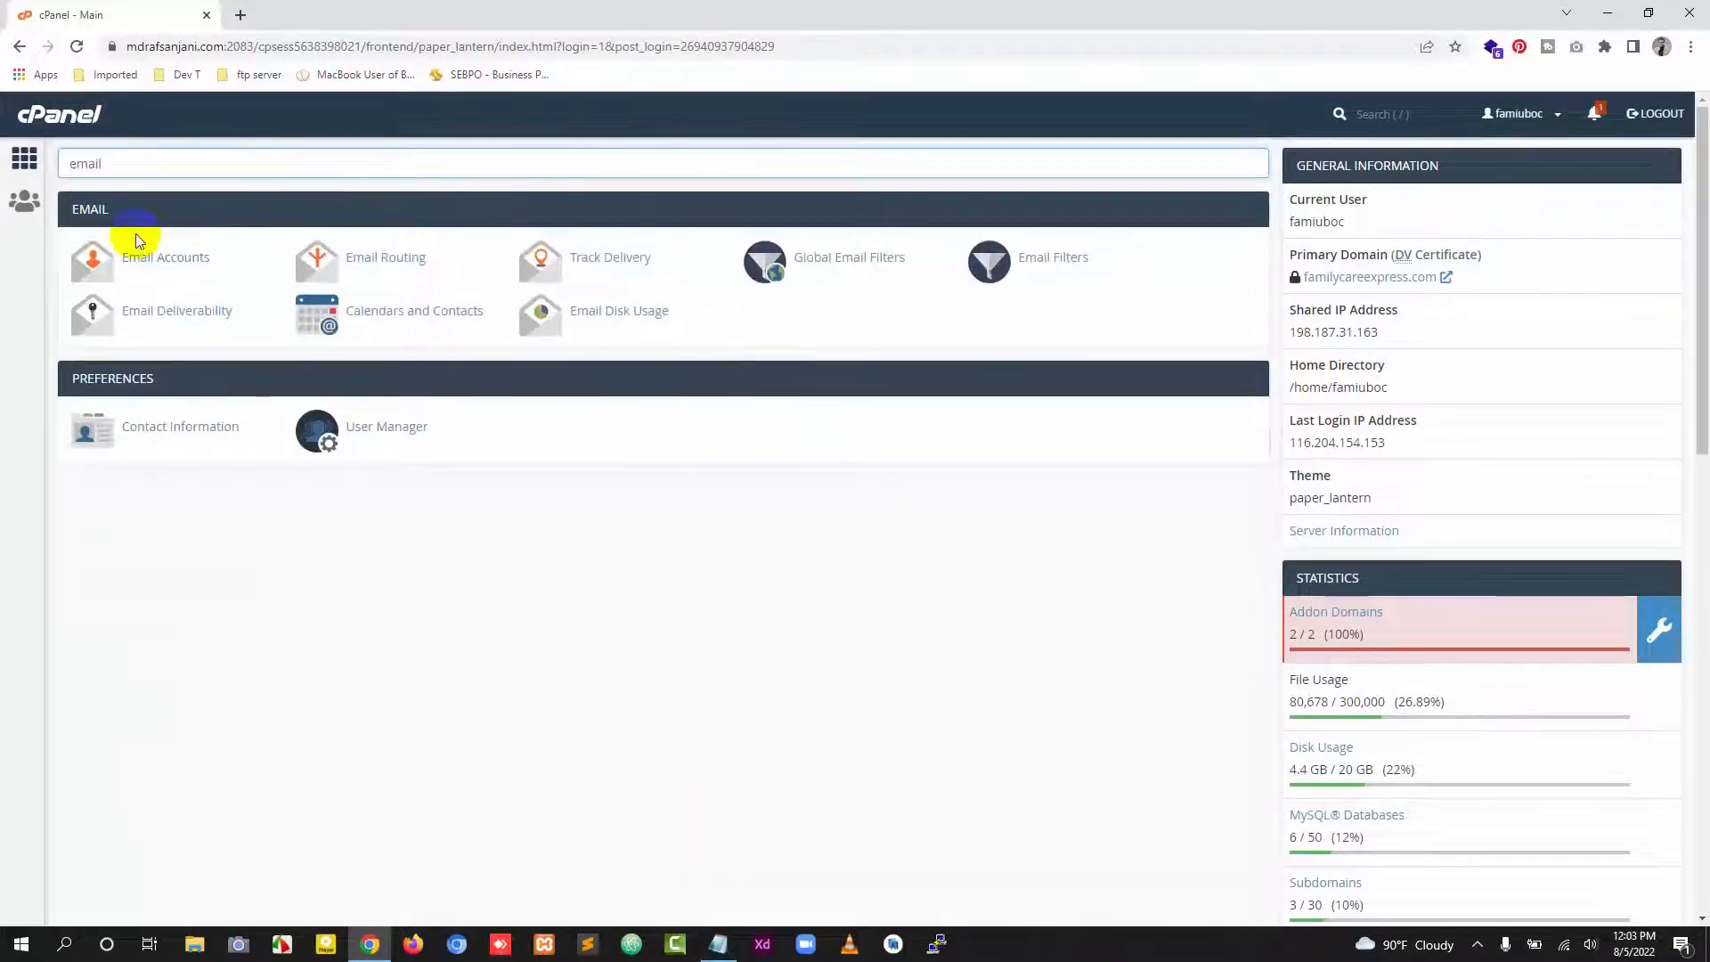
pyautogui.click(169, 264)
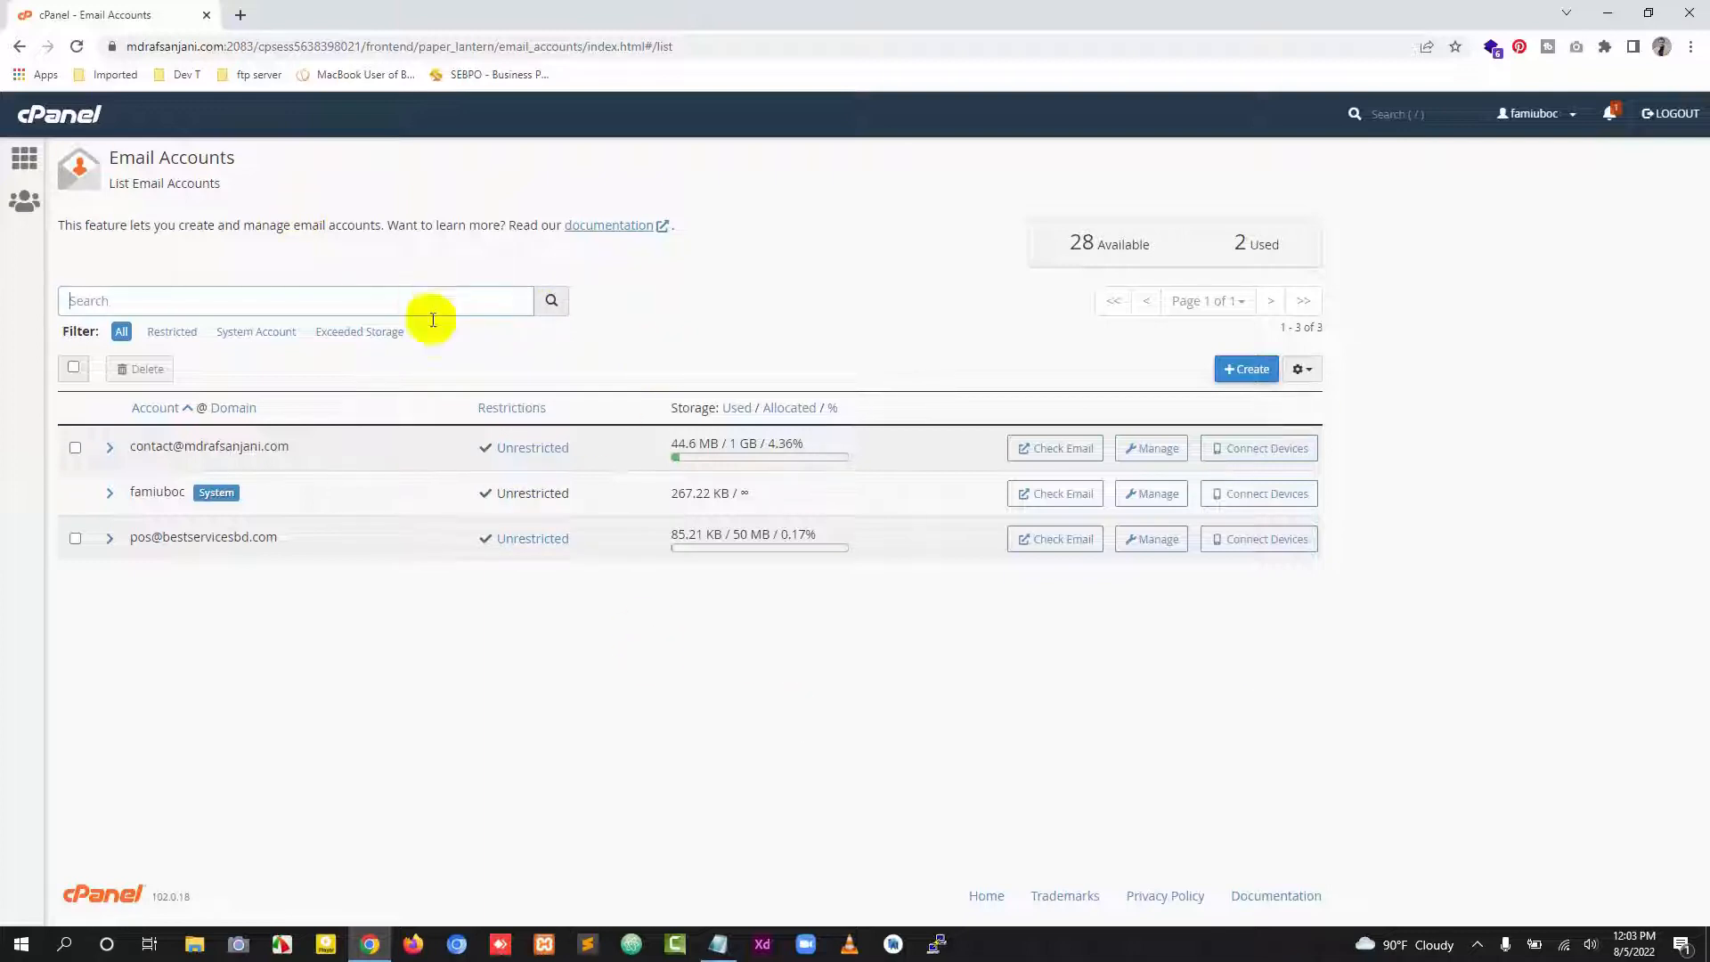
pyautogui.click(1247, 375)
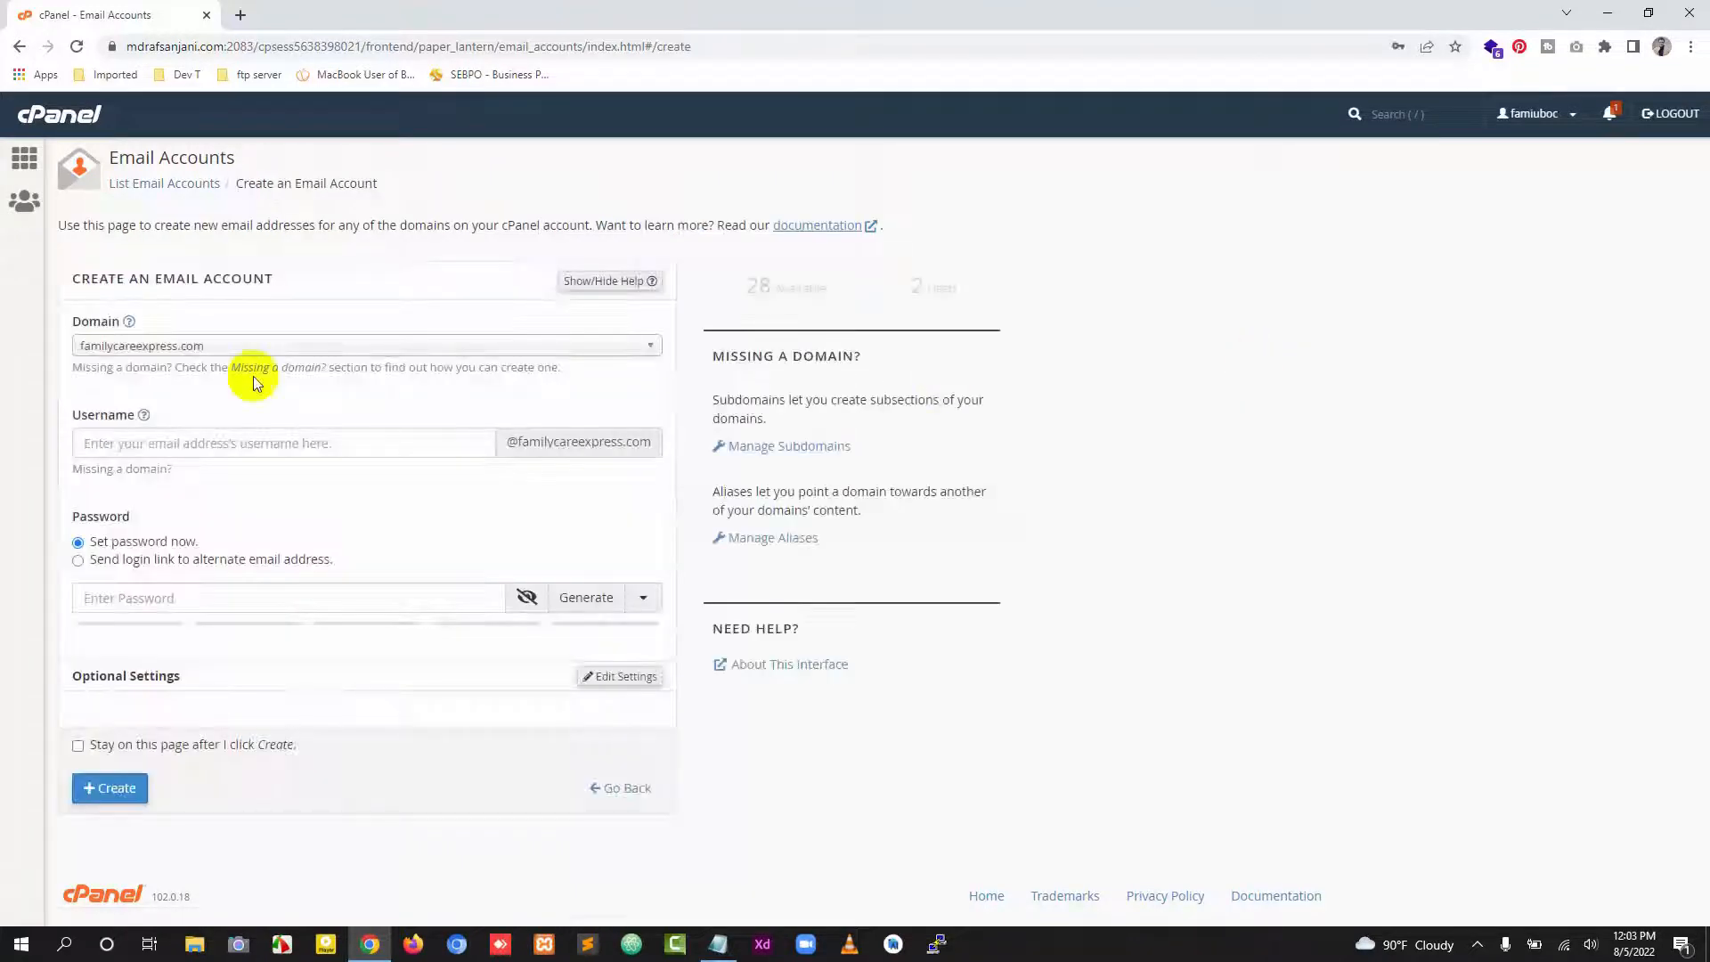
# Step: Set the new email account's domain to the personal website's domain instead of familycareexpress.com
pyautogui.click(505, 349)
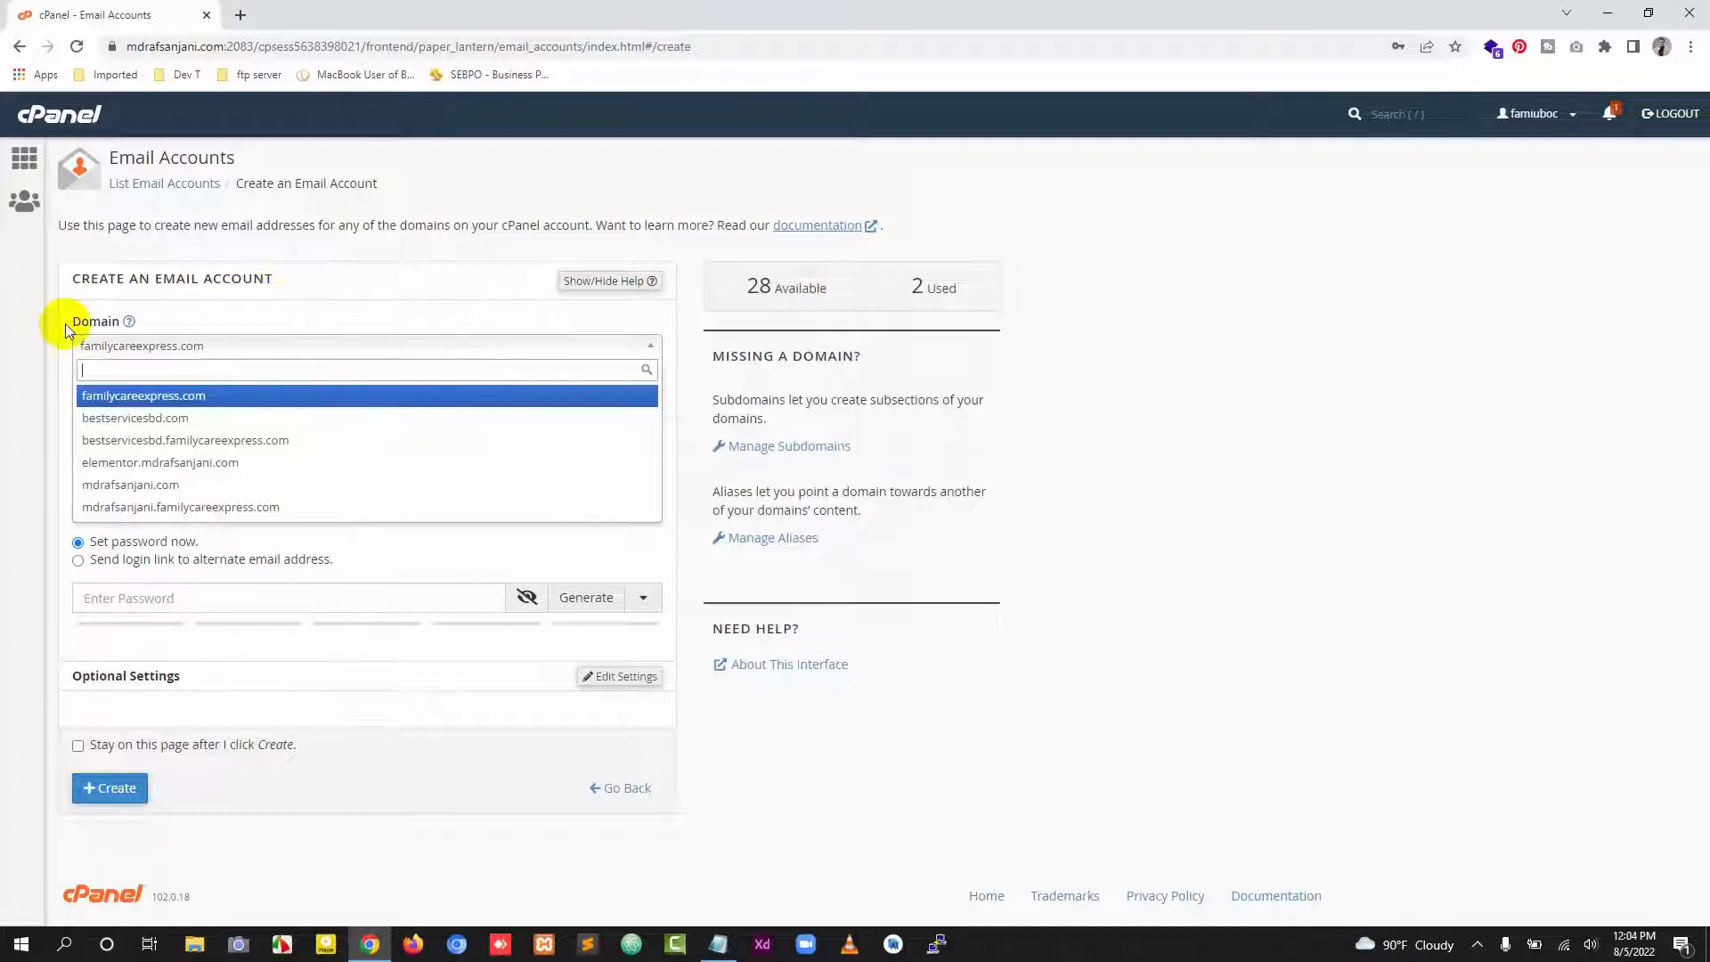
pyautogui.click(1185, 508)
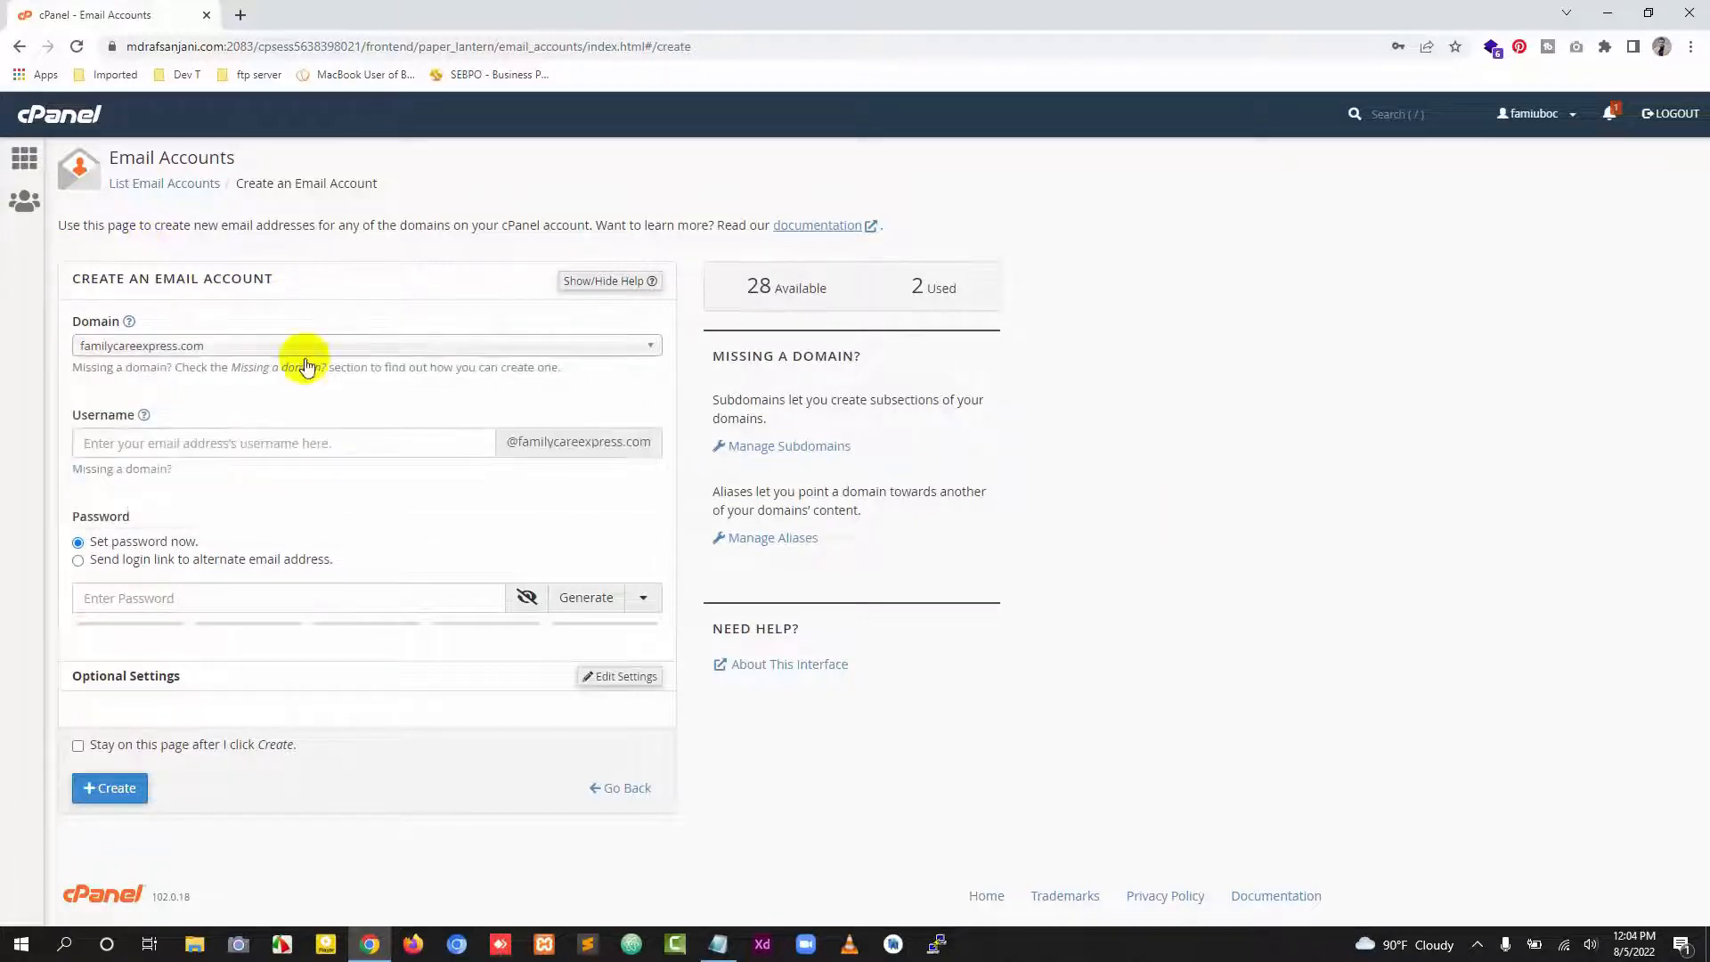
pyautogui.click(369, 353)
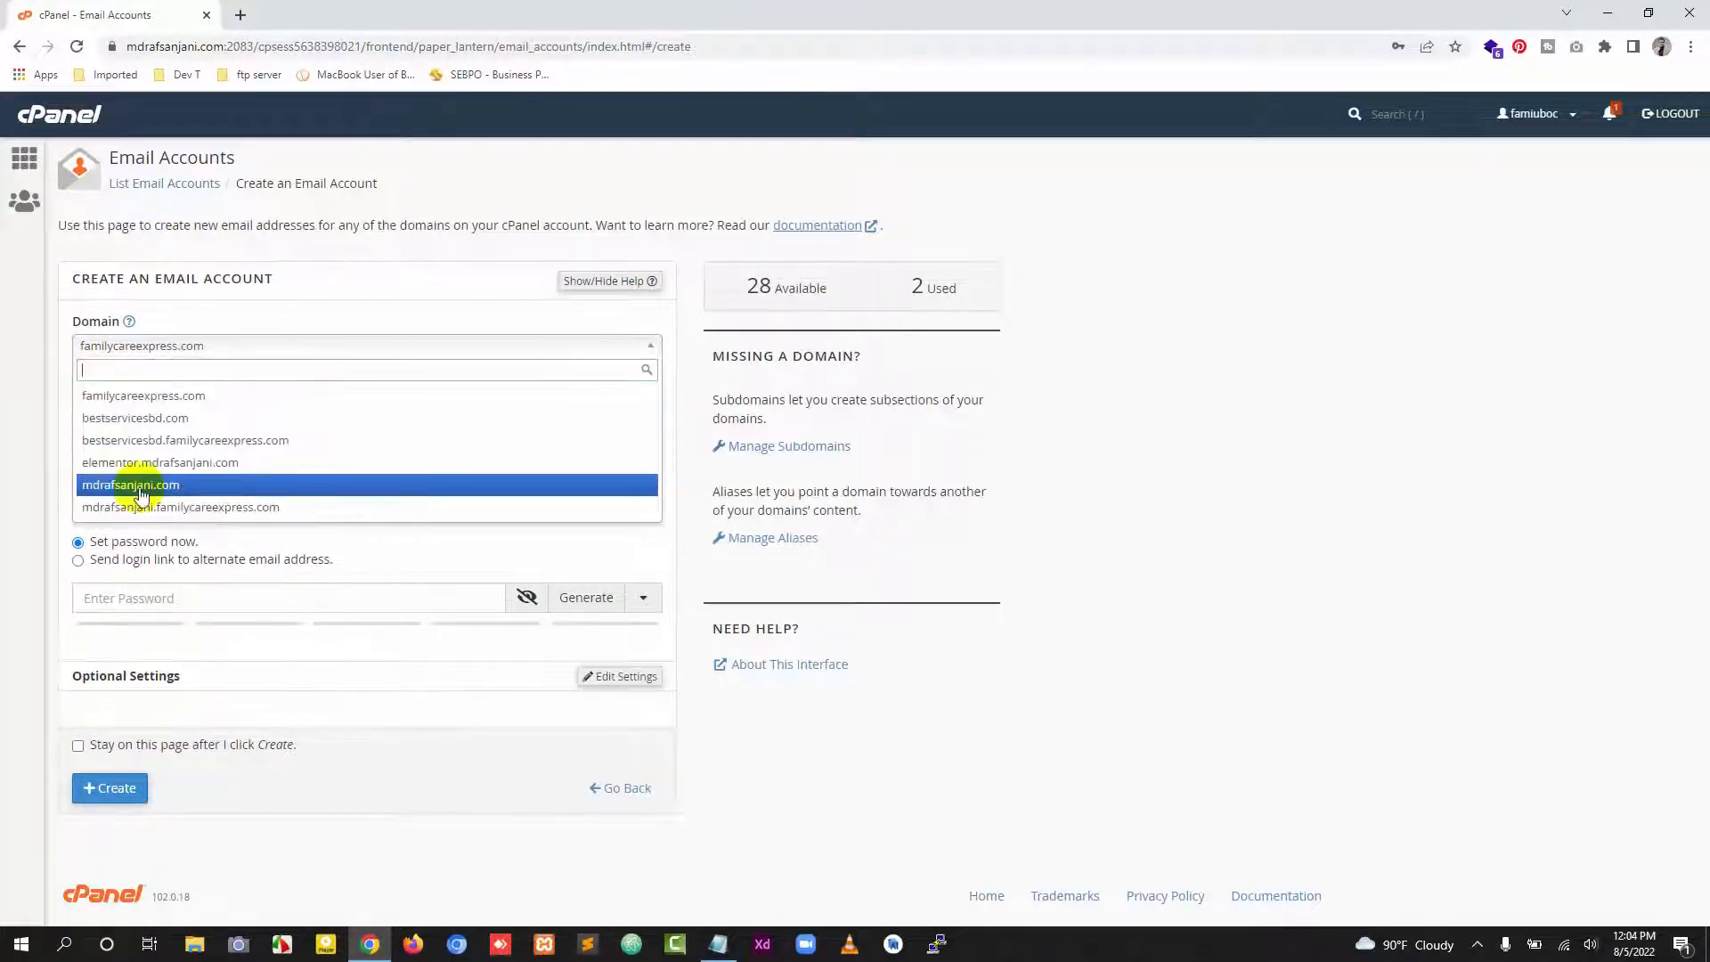
pyautogui.click(187, 486)
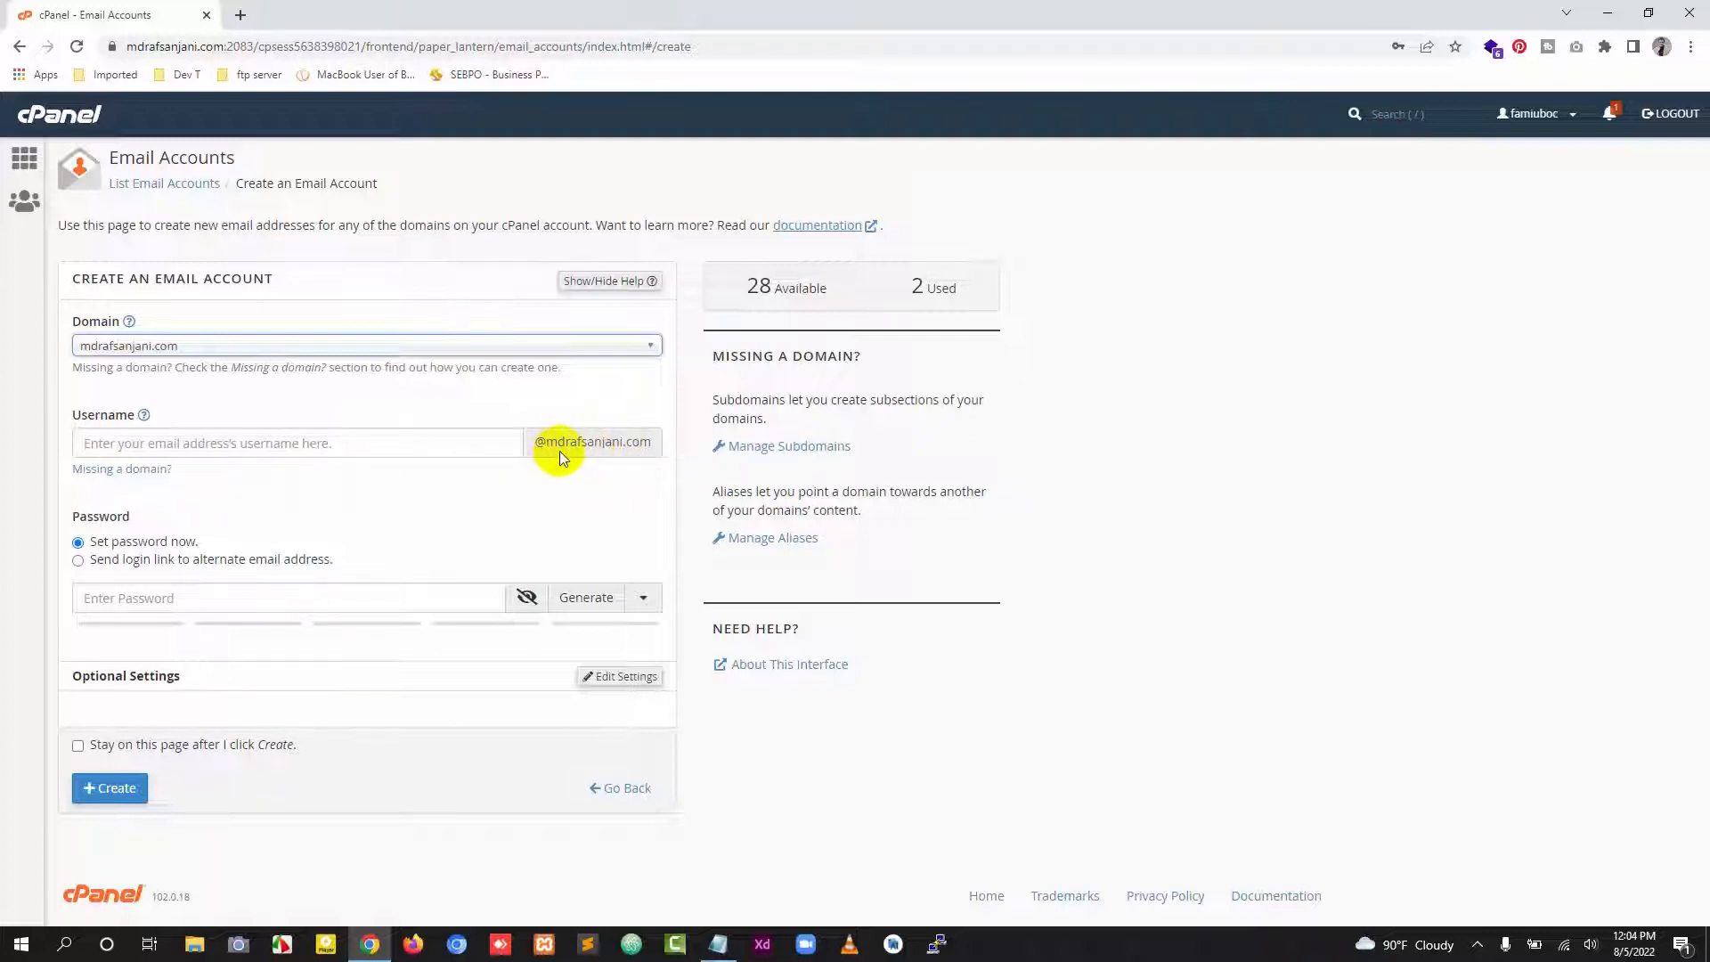
pyautogui.click(187, 355)
pyautogui.click(180, 392)
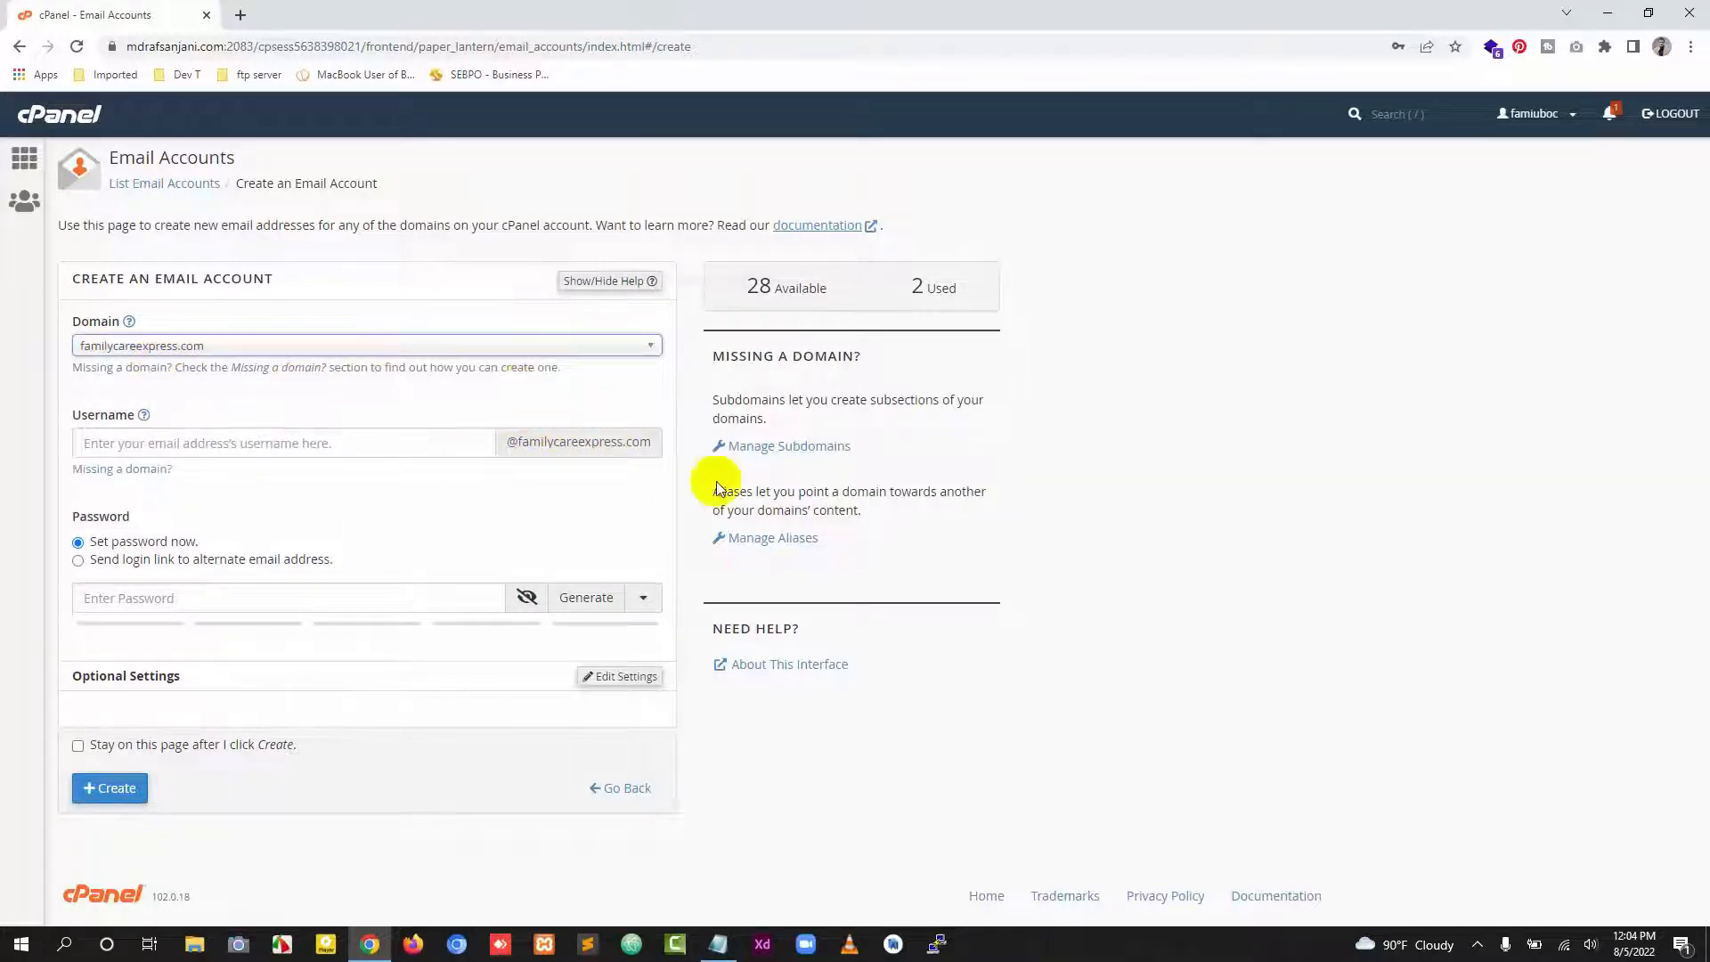
pyautogui.click(593, 346)
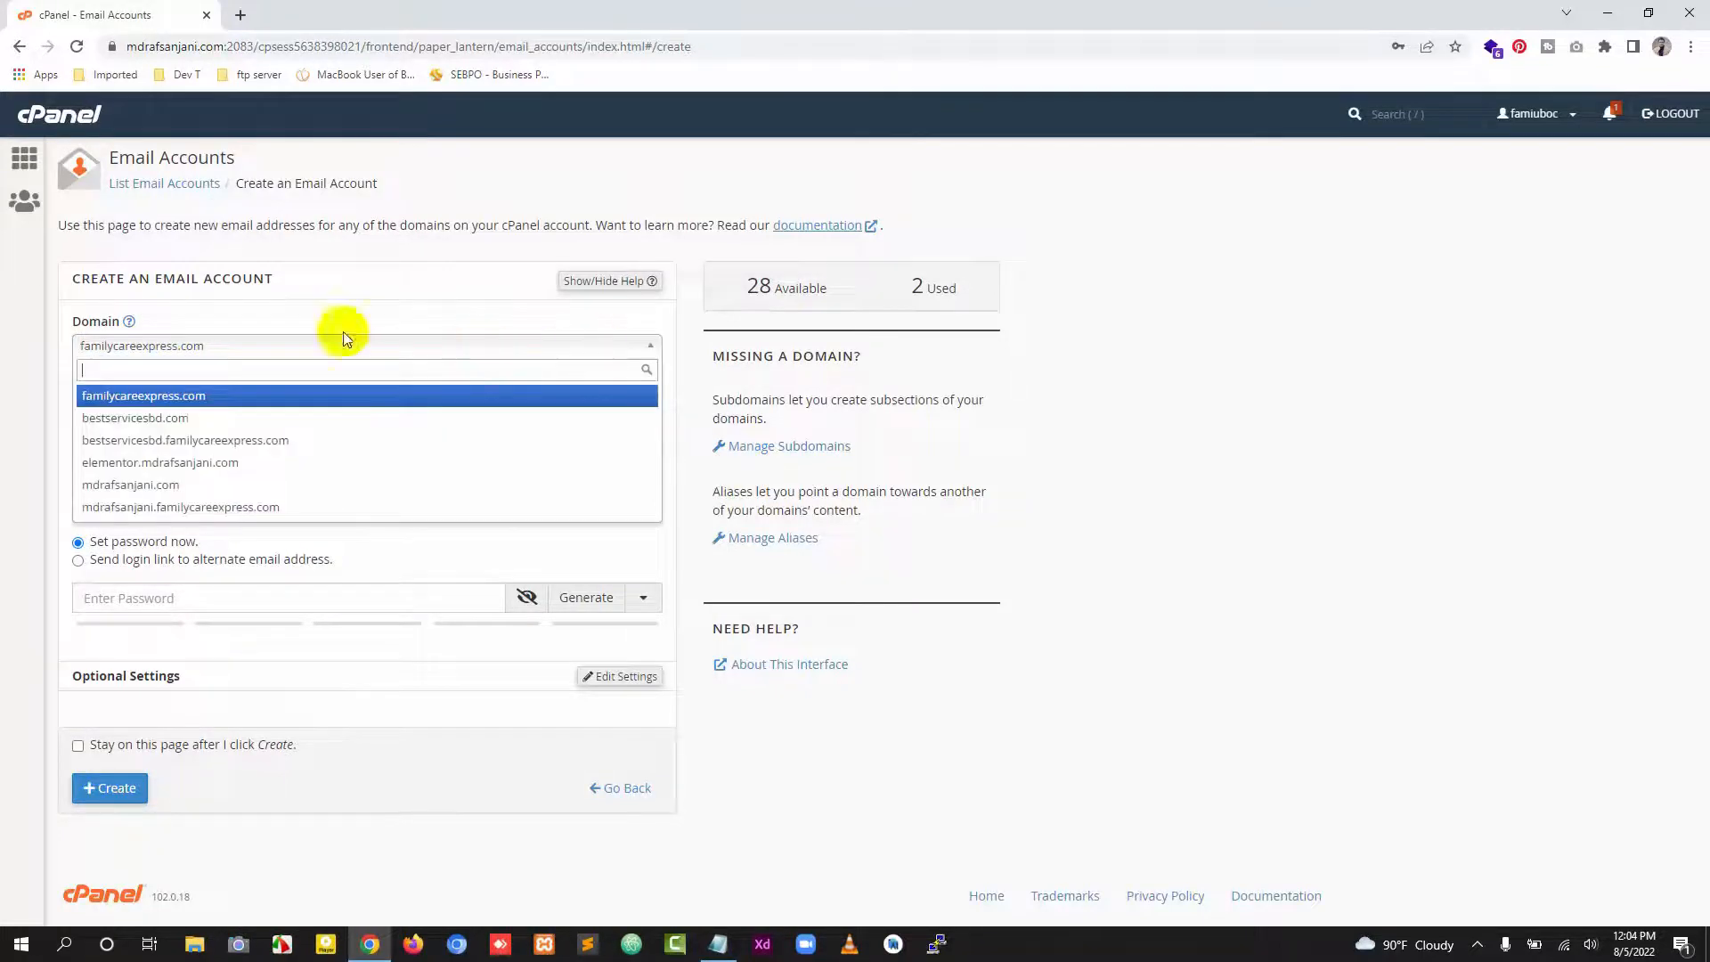
pyautogui.click(216, 484)
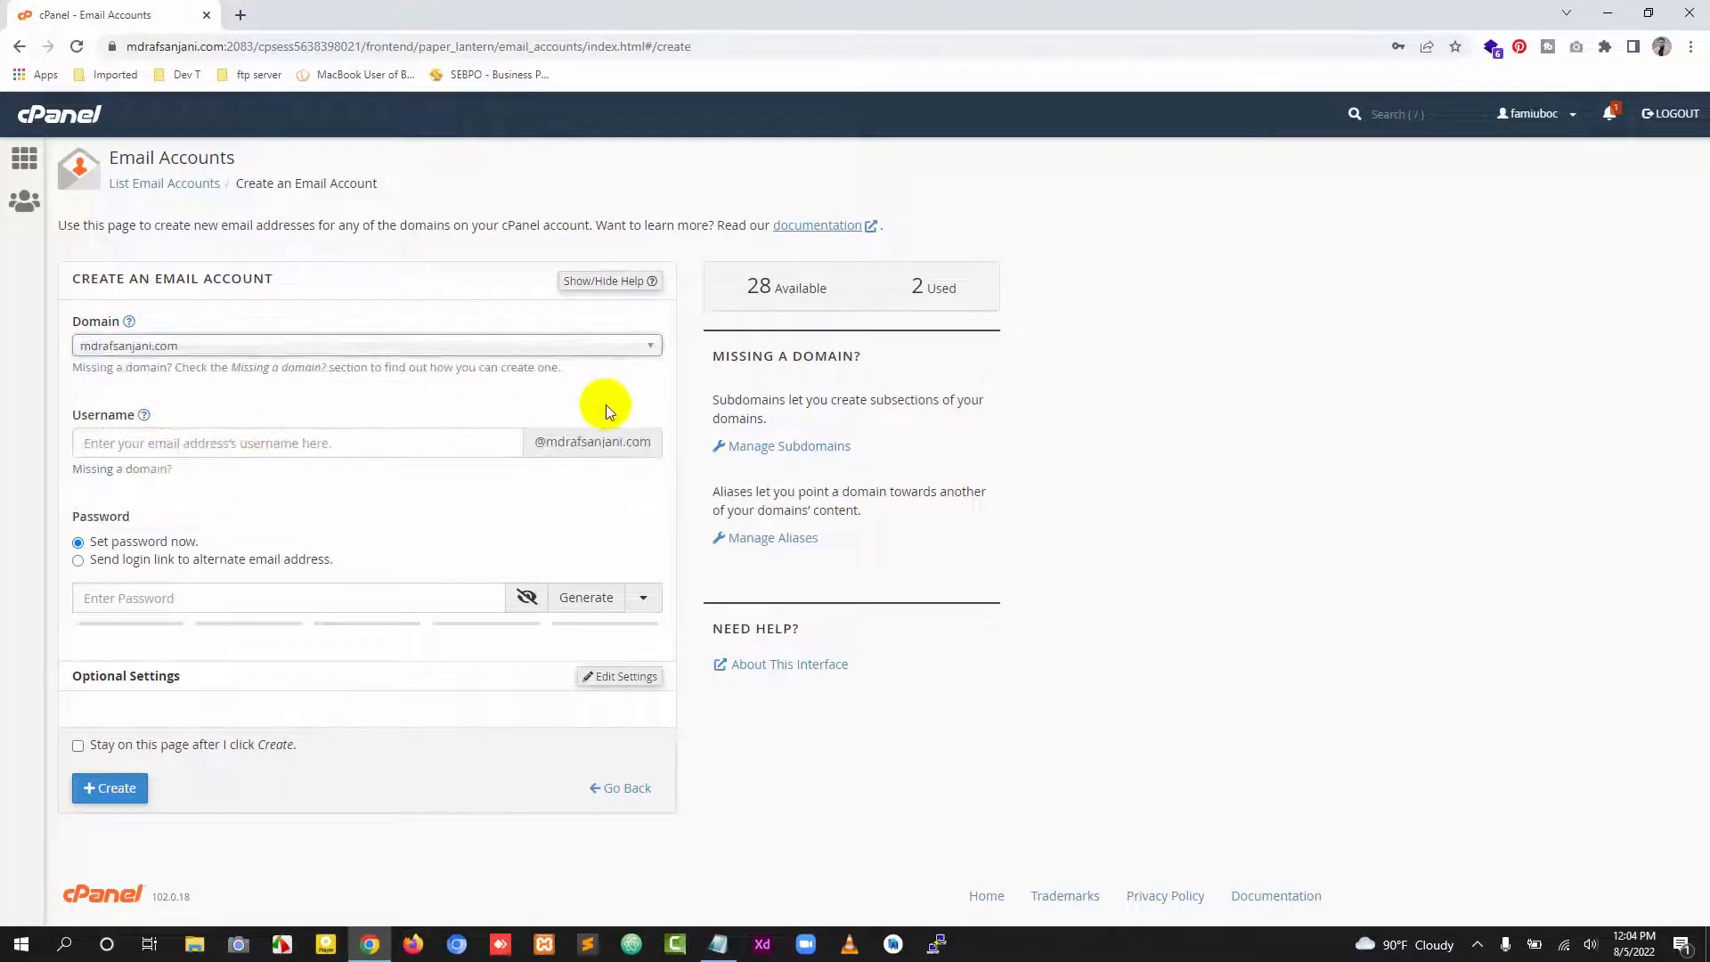
# Step: Enter testdemo as the new email account's username
pyautogui.click(335, 450)
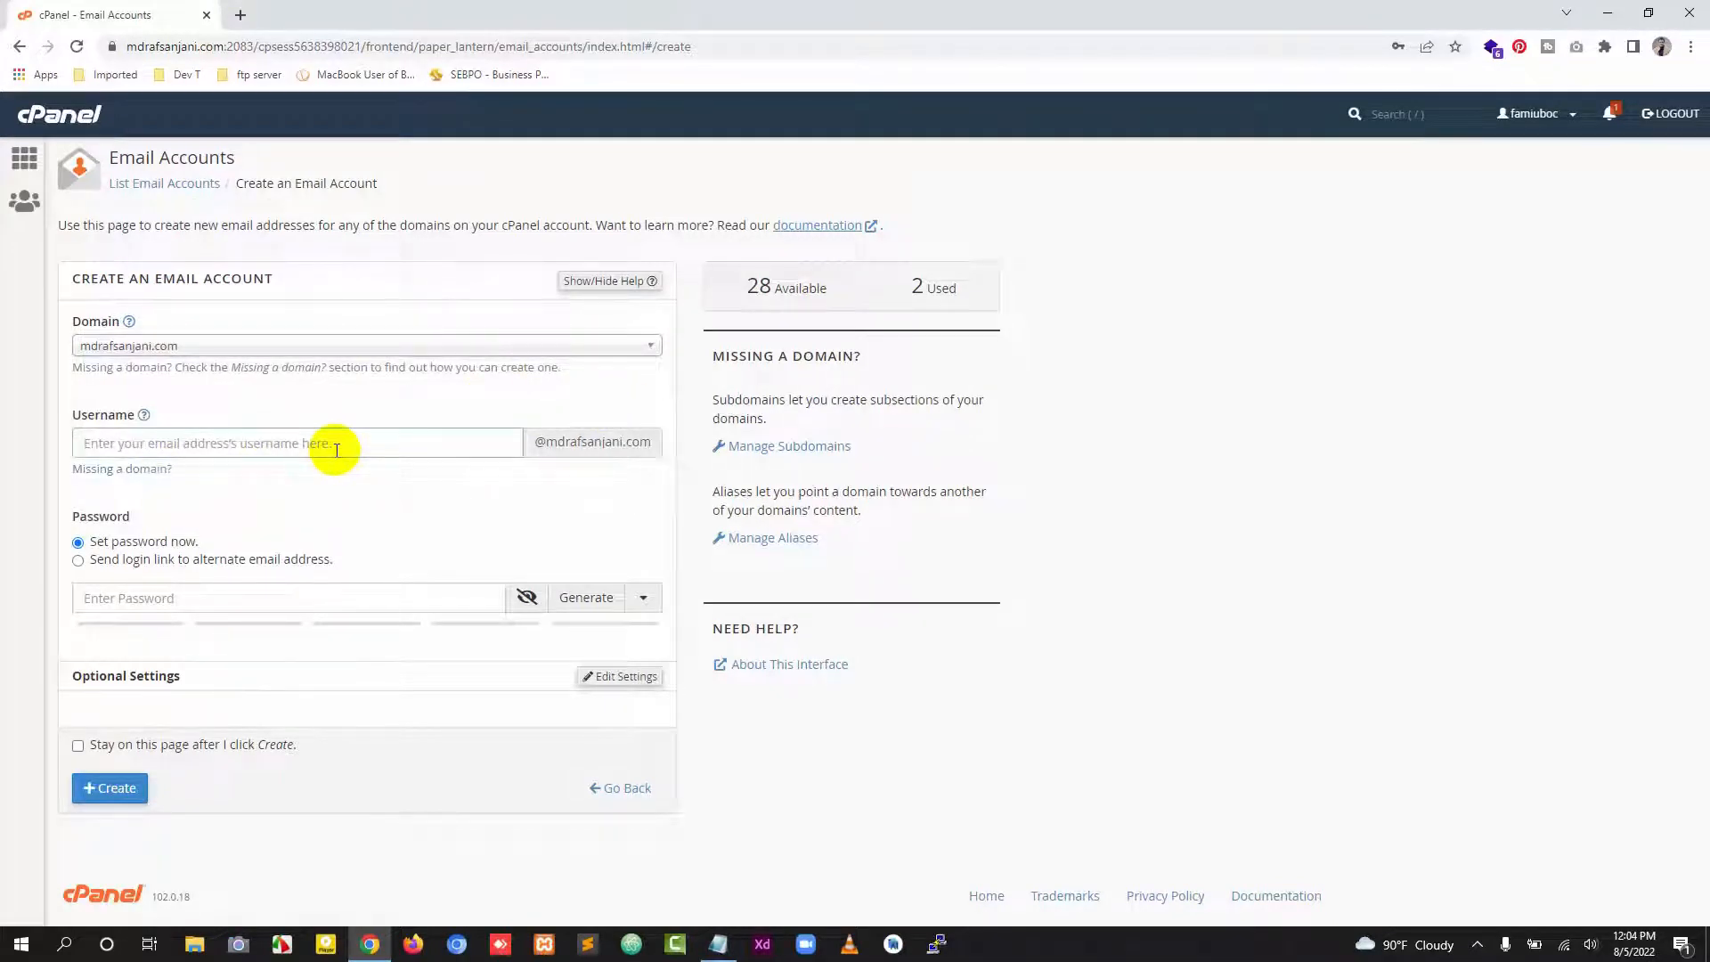
pyautogui.write('testd')
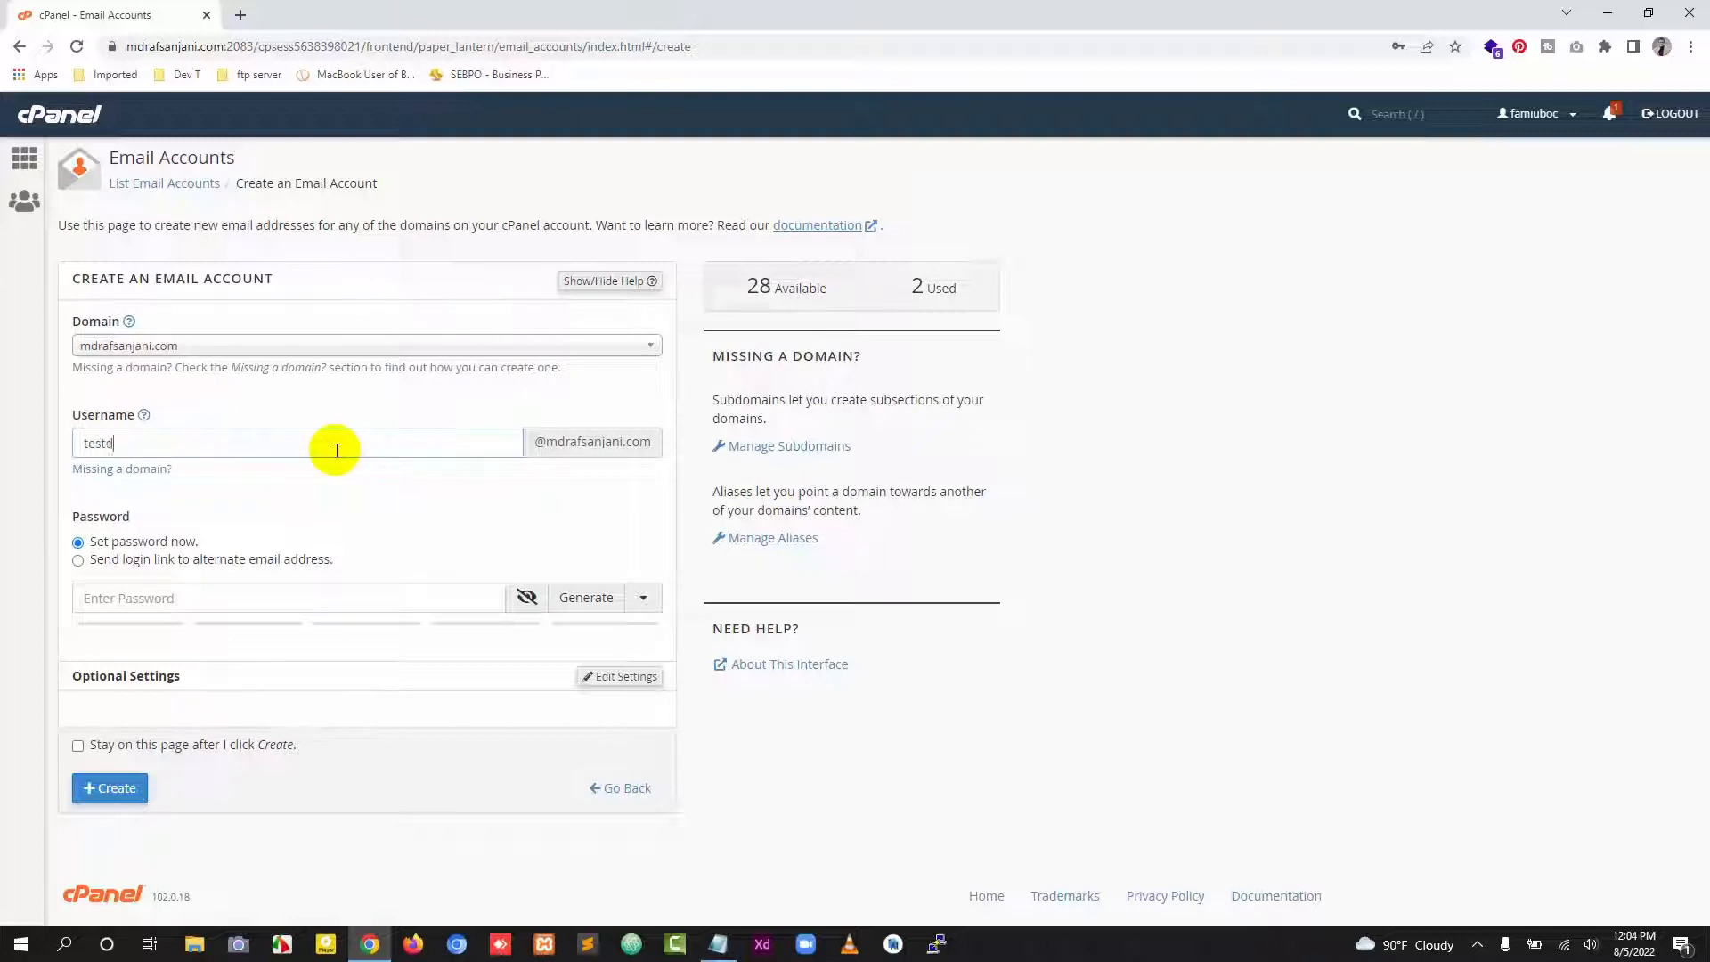
pyautogui.write('emo')
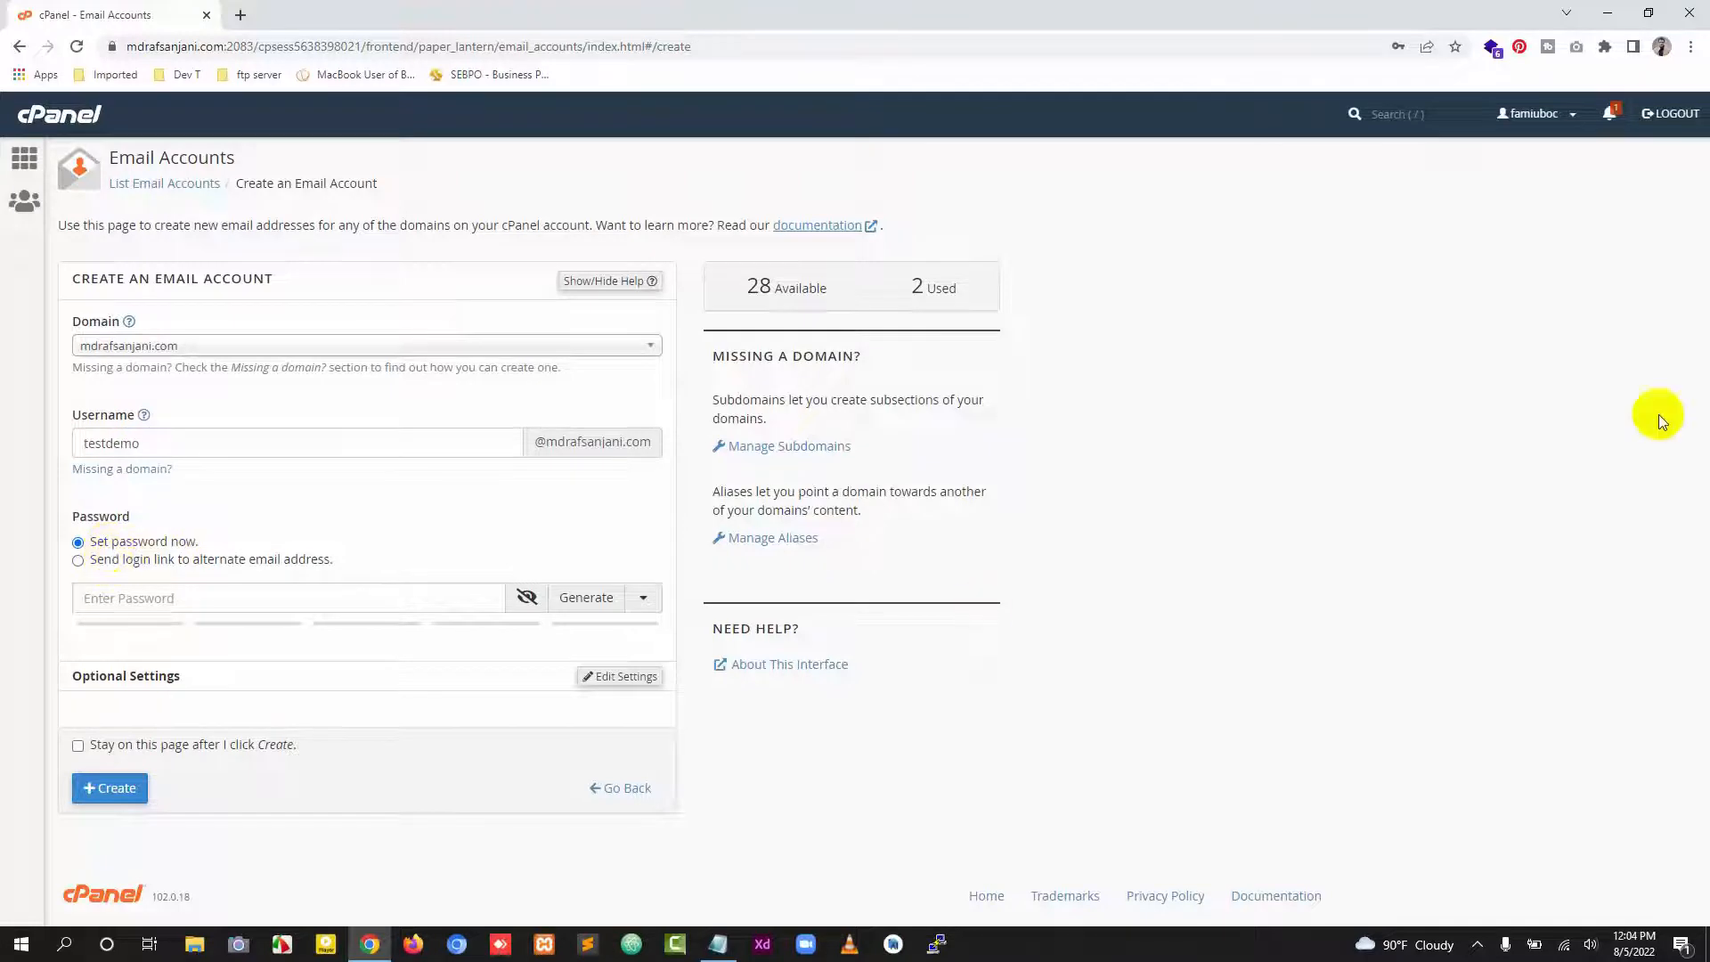
pyautogui.hotkey('alt', 'Tab')
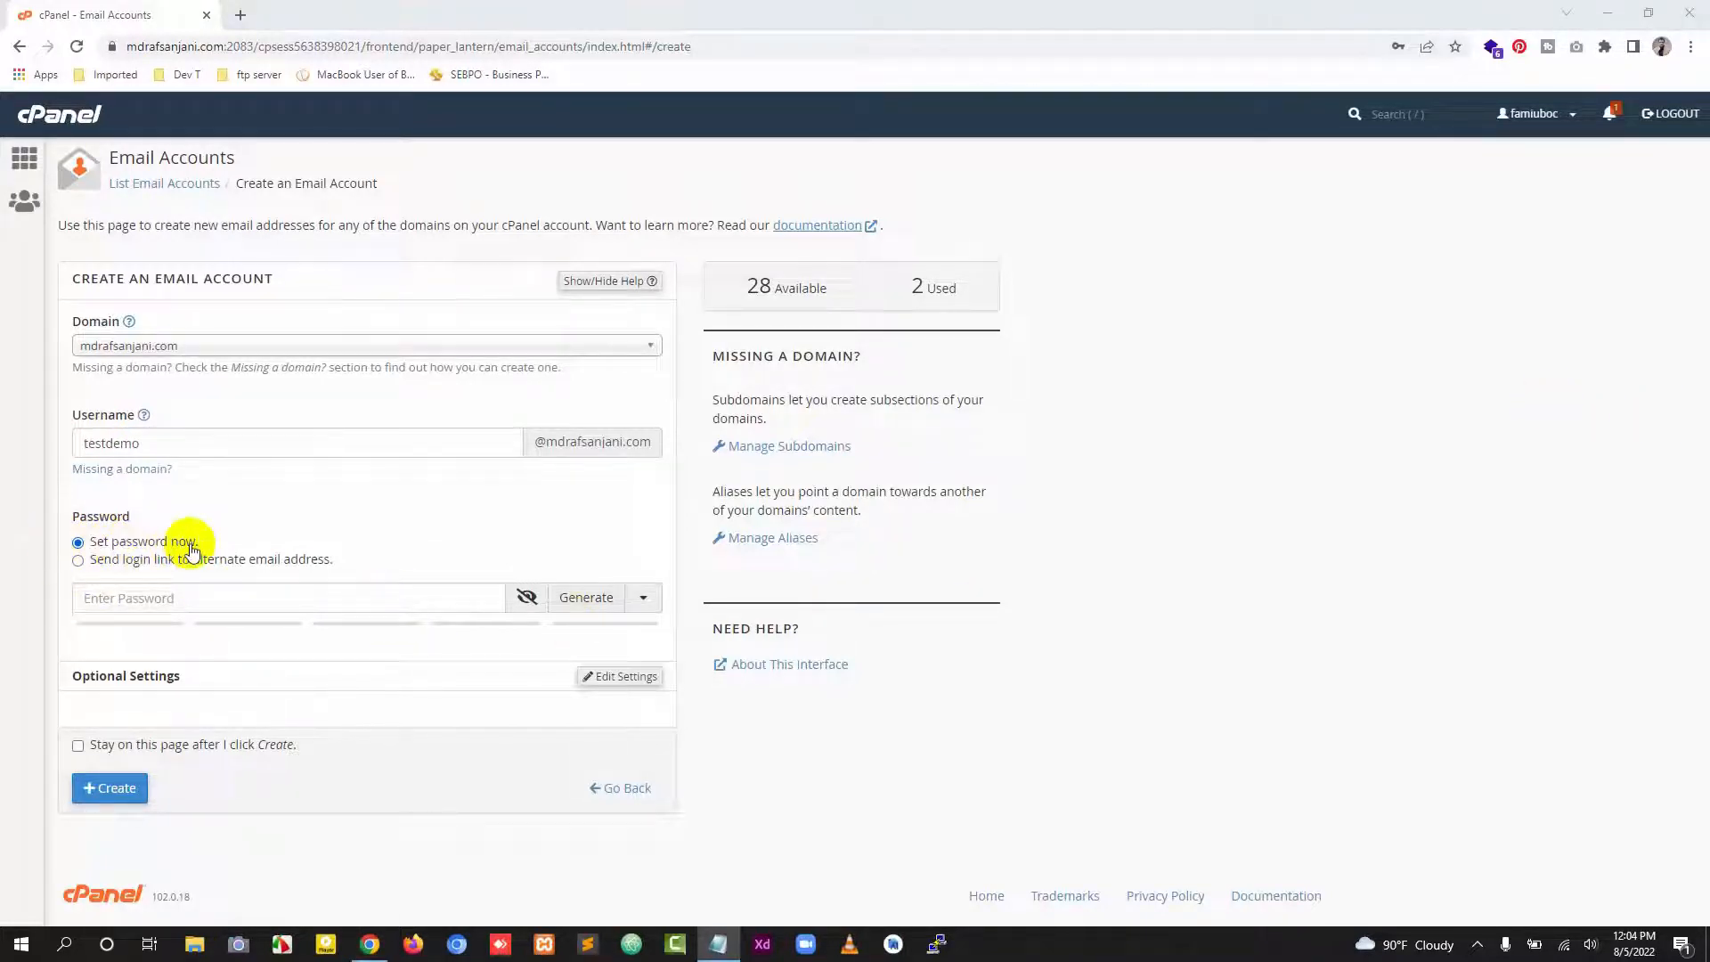
# Step: Replace the generated password with a self-chosen password for the new email account
pyautogui.click(563, 606)
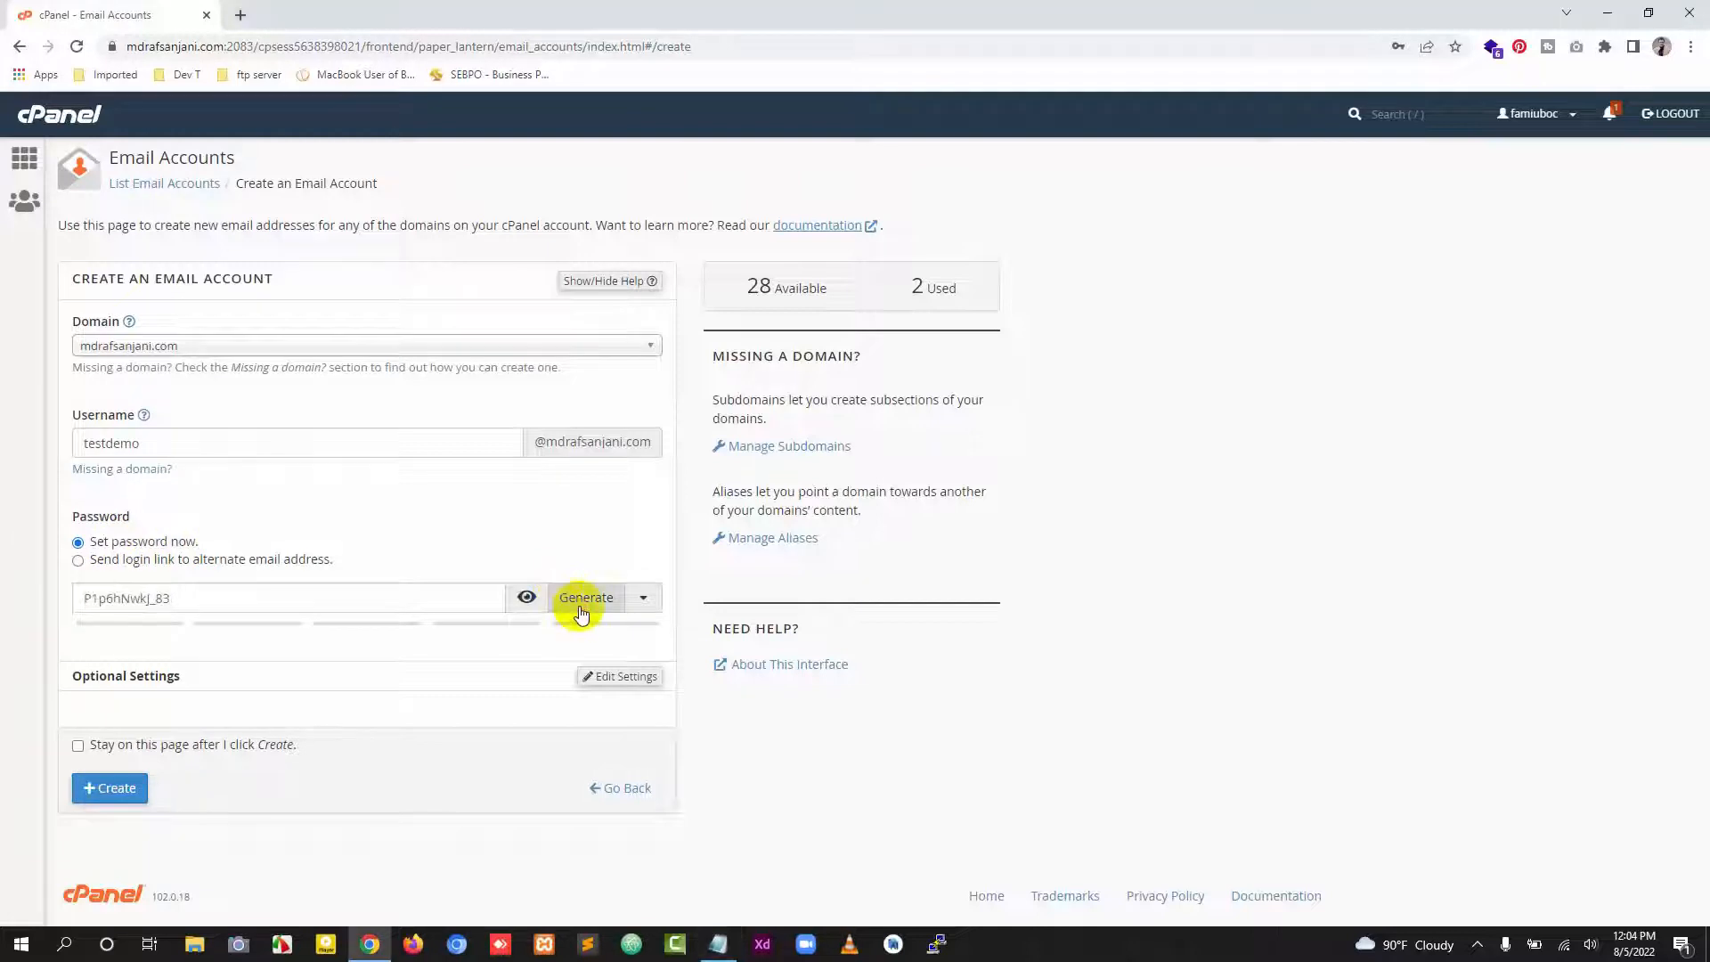
pyautogui.click(184, 598)
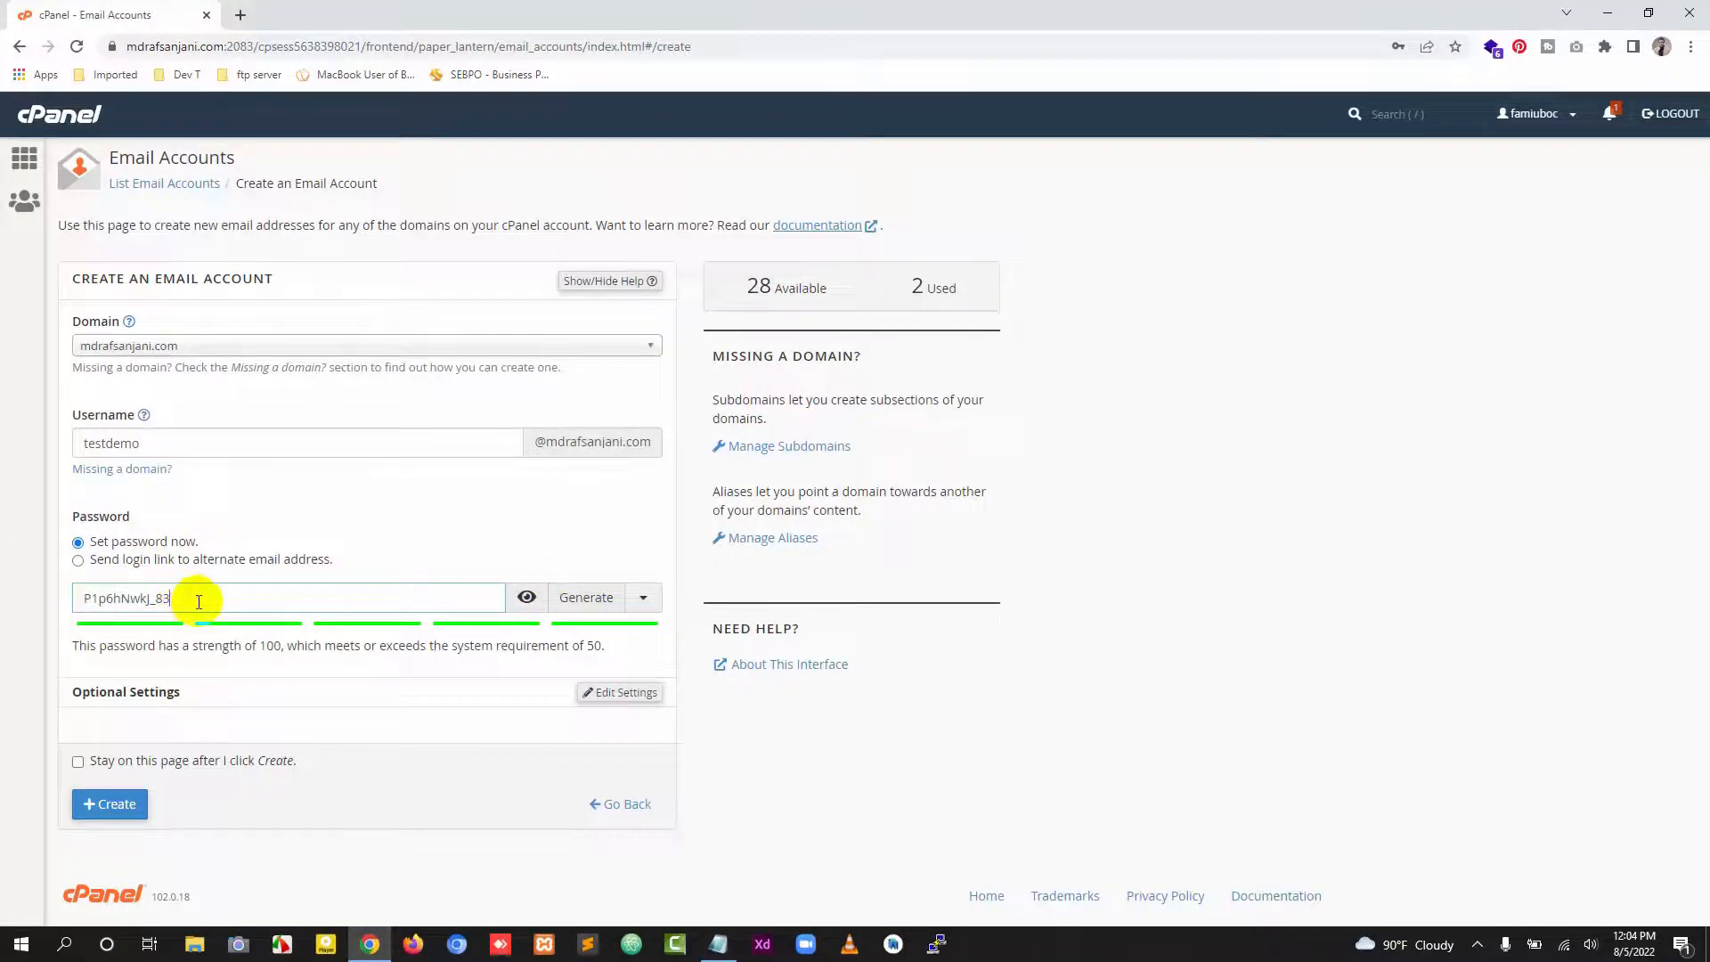
pyautogui.moveTo(199, 601); pyautogui.dragTo(81, 599)
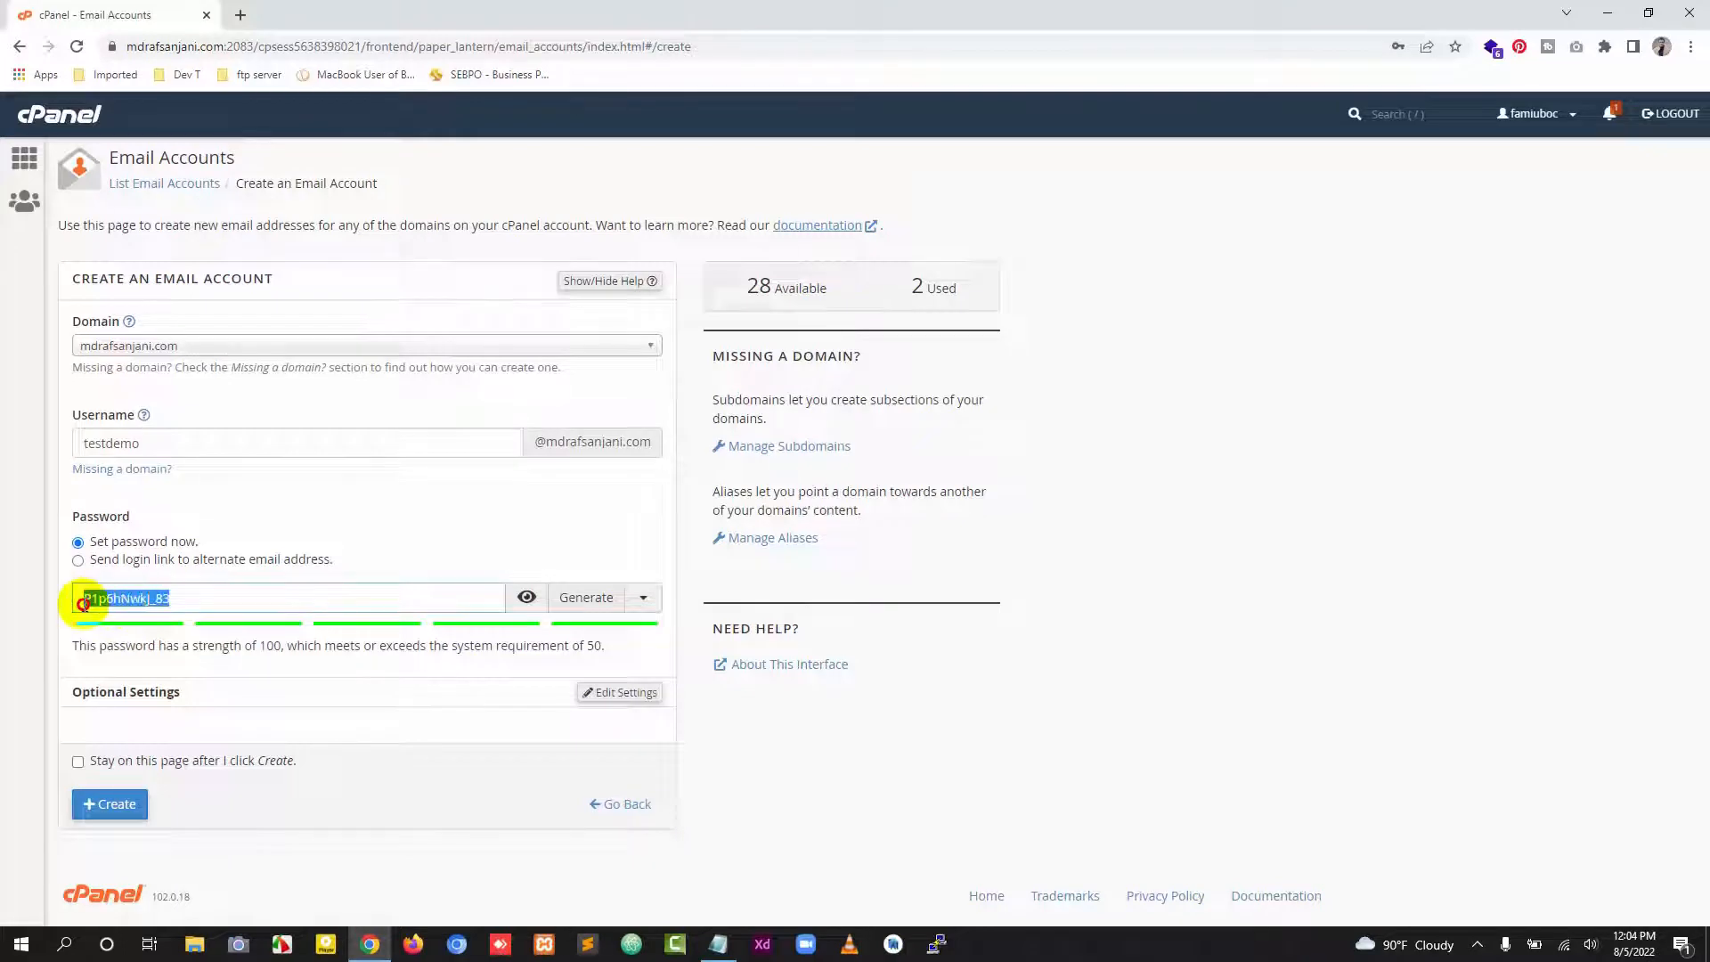
pyautogui.write('demo')
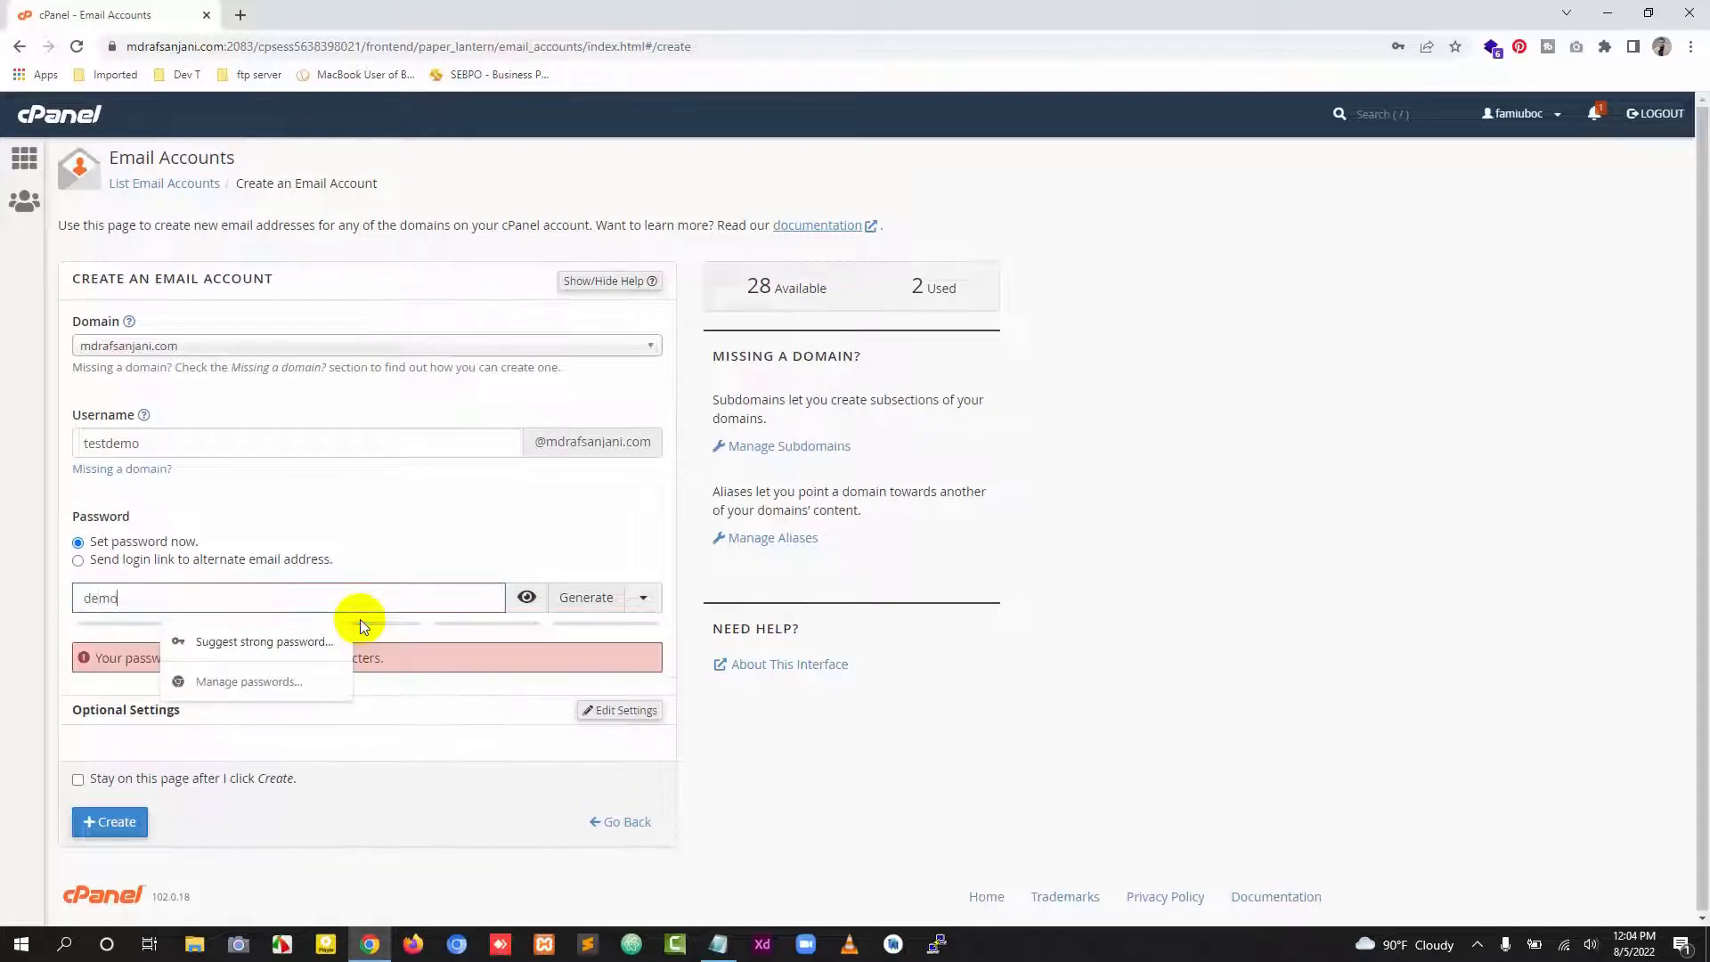
pyautogui.write('123456789')
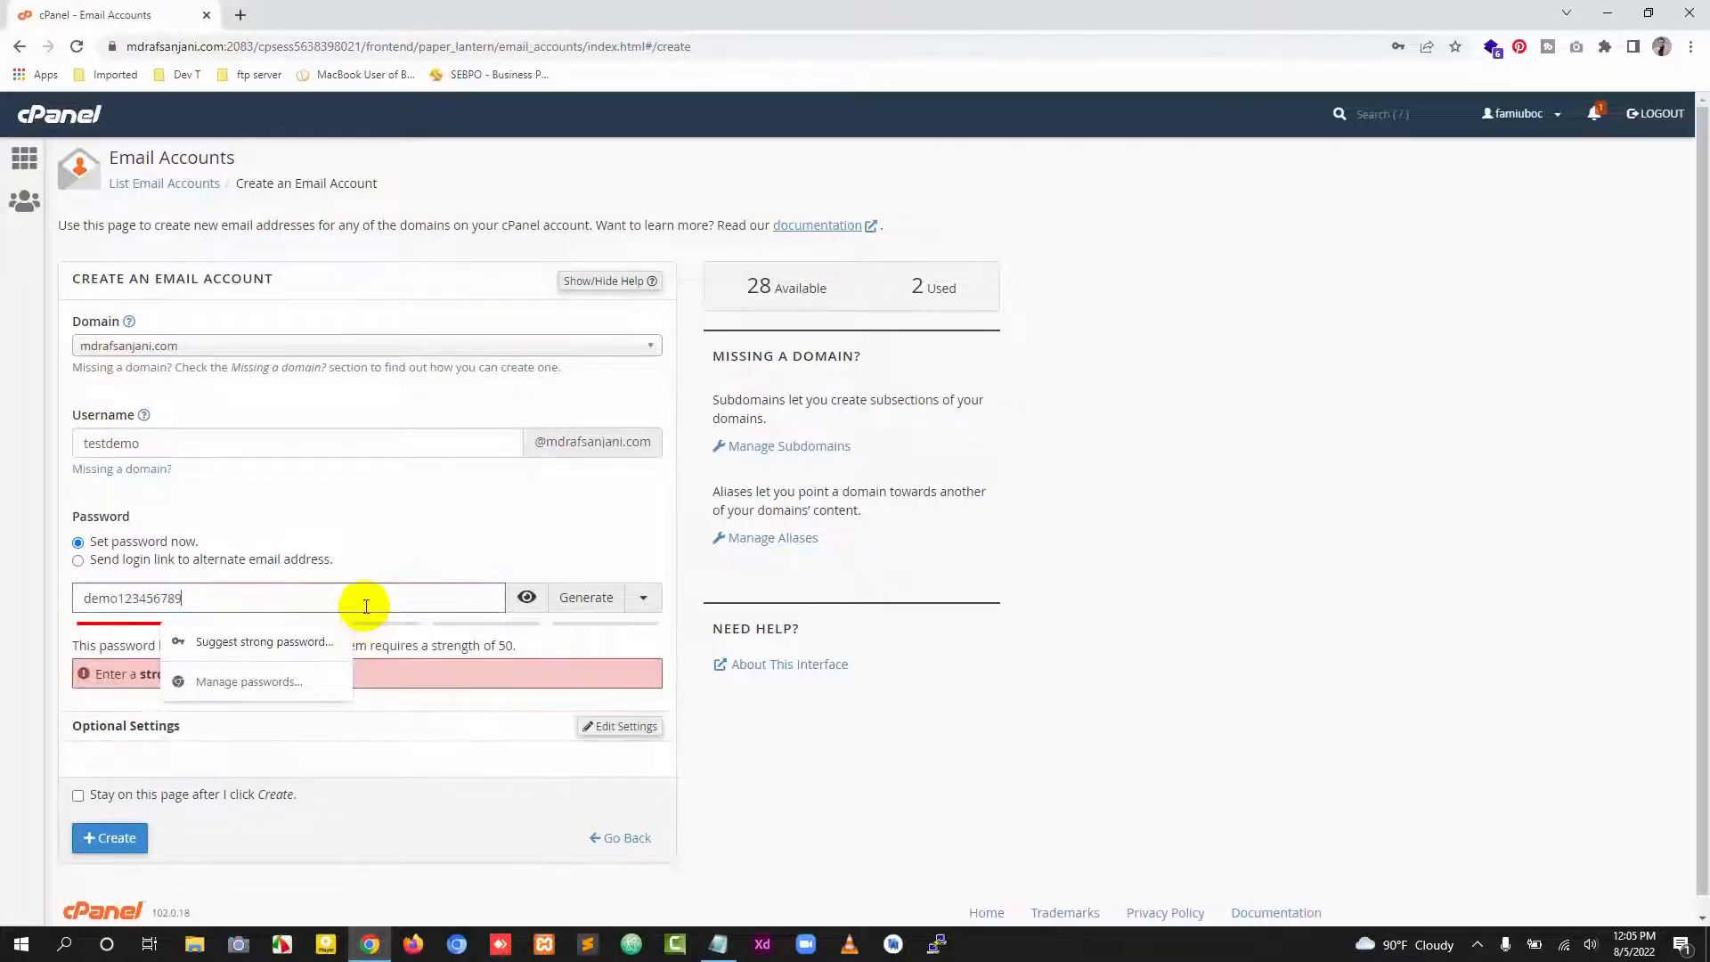
pyautogui.write('test')
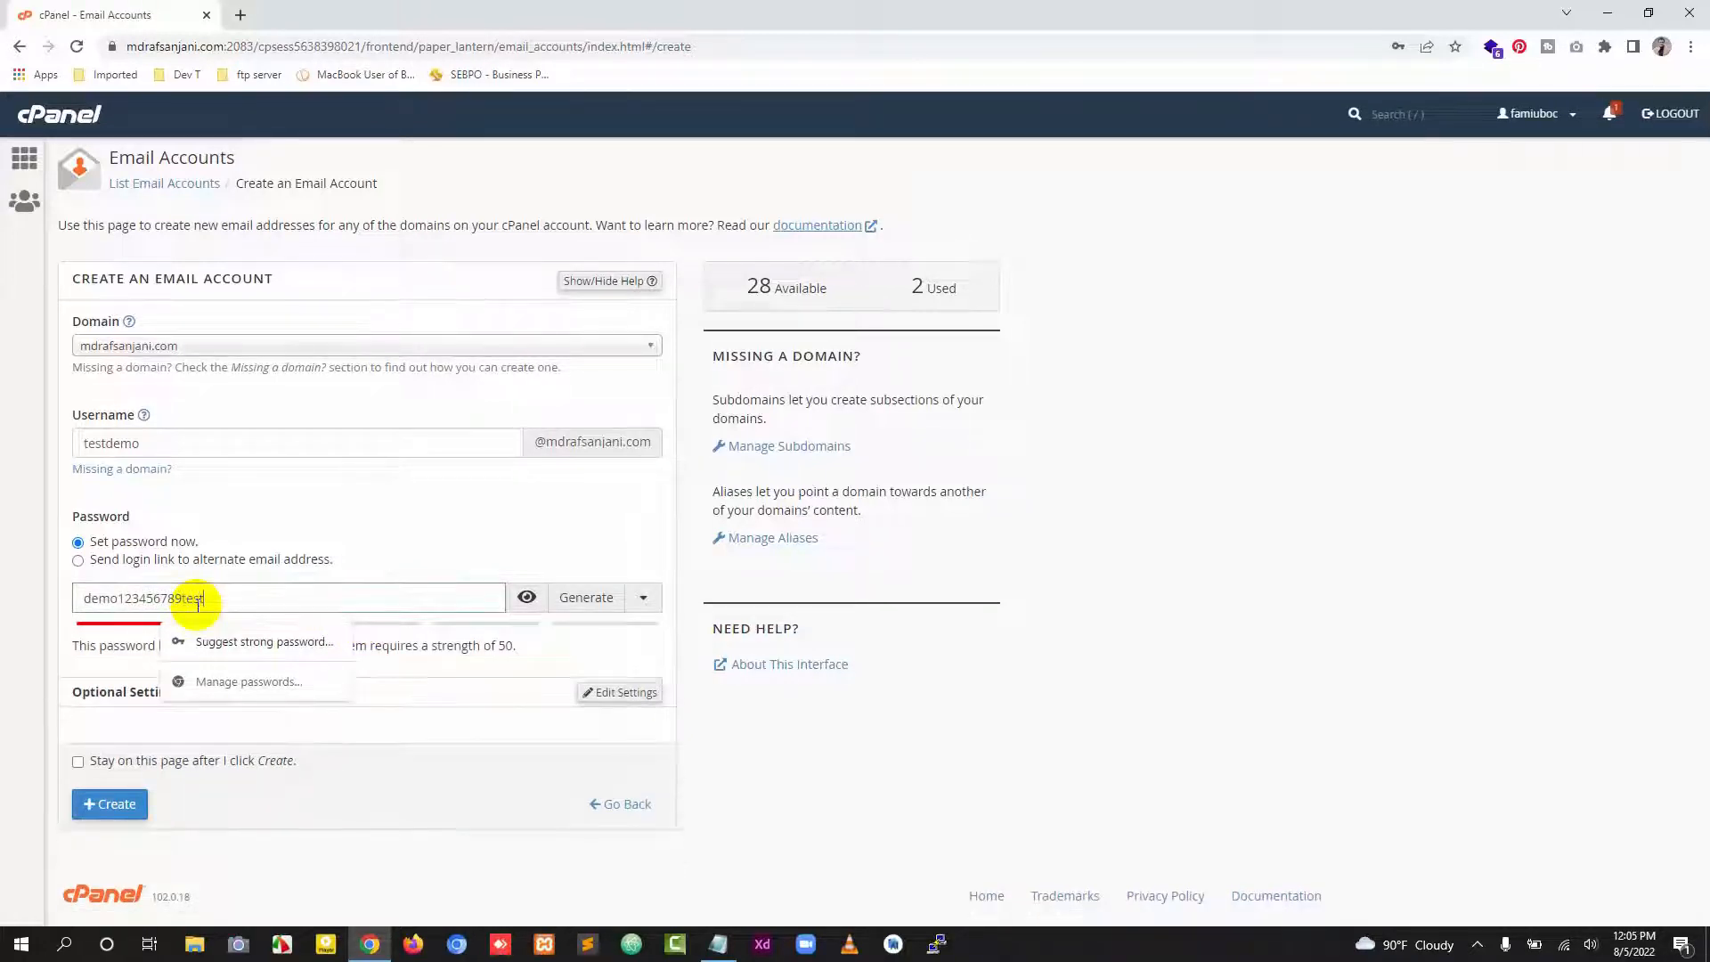
pyautogui.click(618, 640)
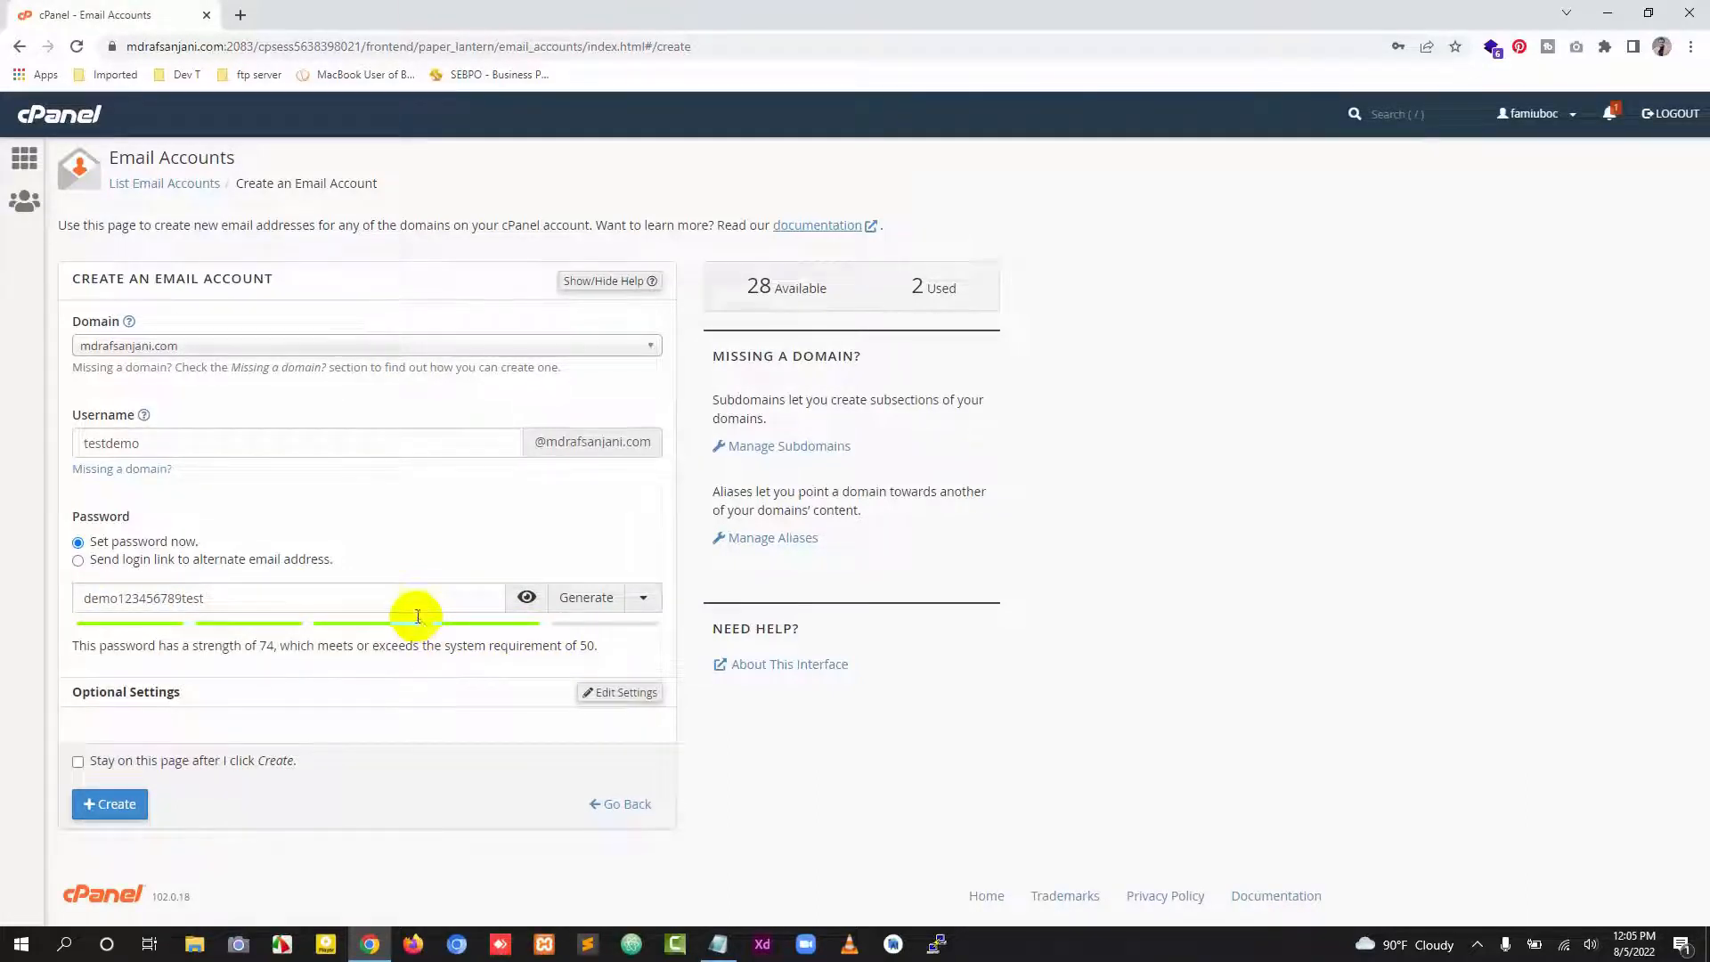
# Step: Open the optional settings for the new email account
pyautogui.click(252, 595)
pyautogui.moveTo(252, 595); pyautogui.dragTo(24, 595)
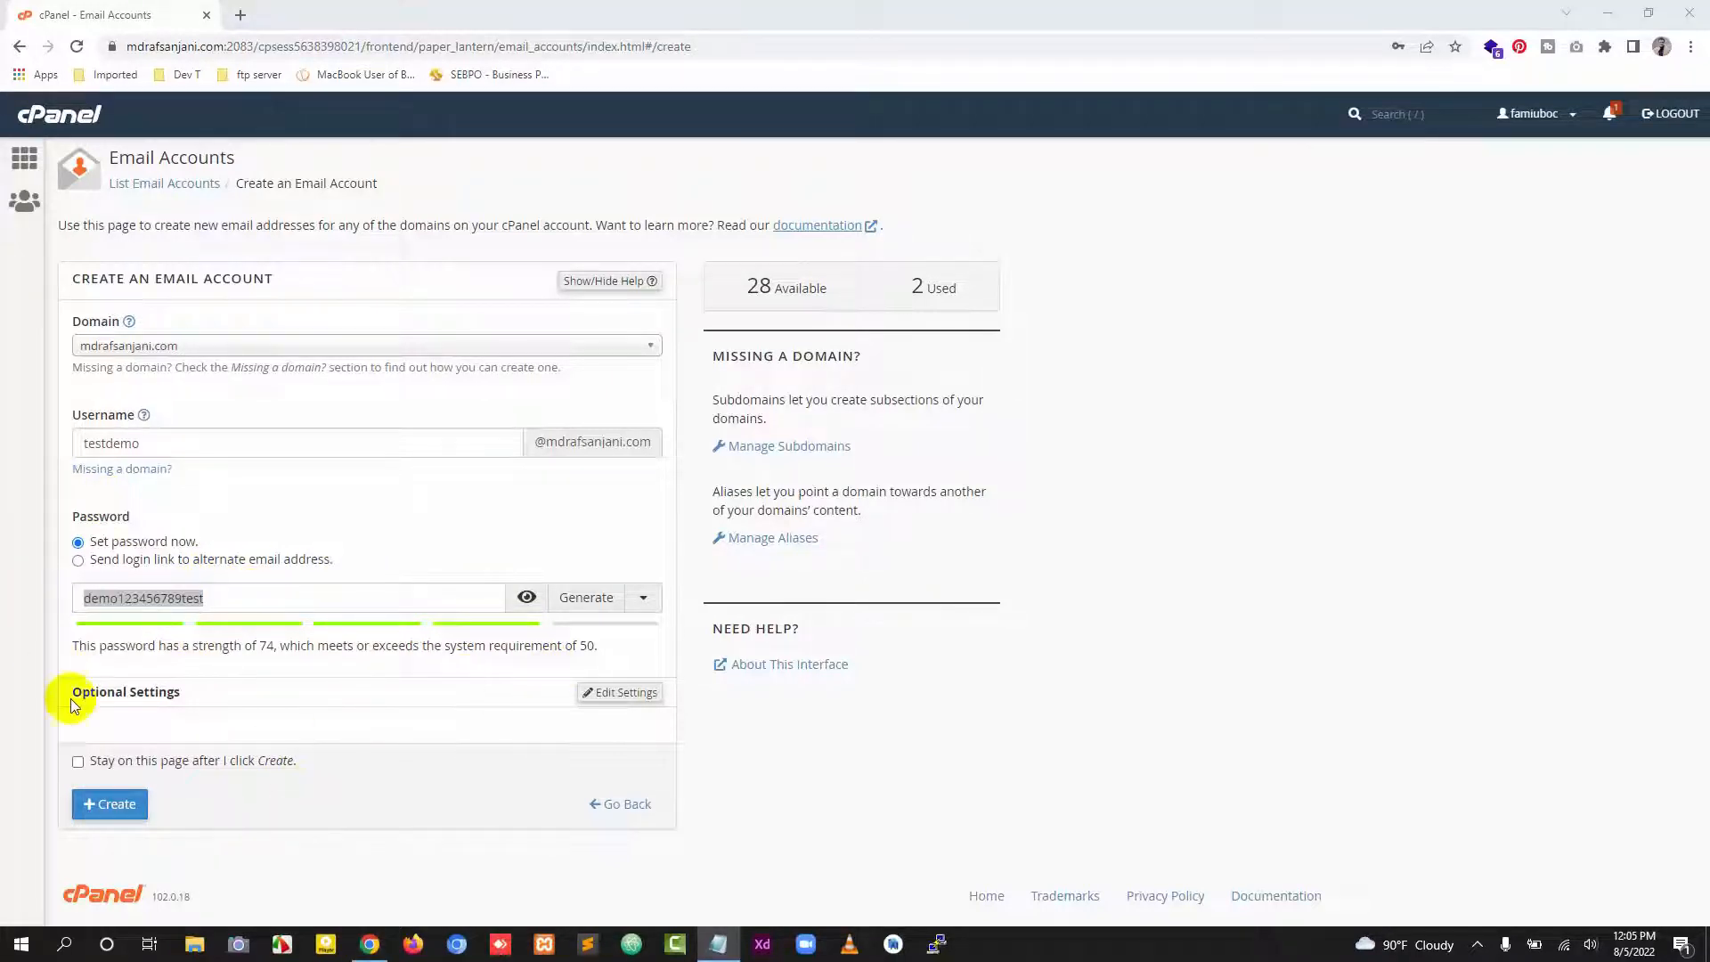
pyautogui.click(196, 696)
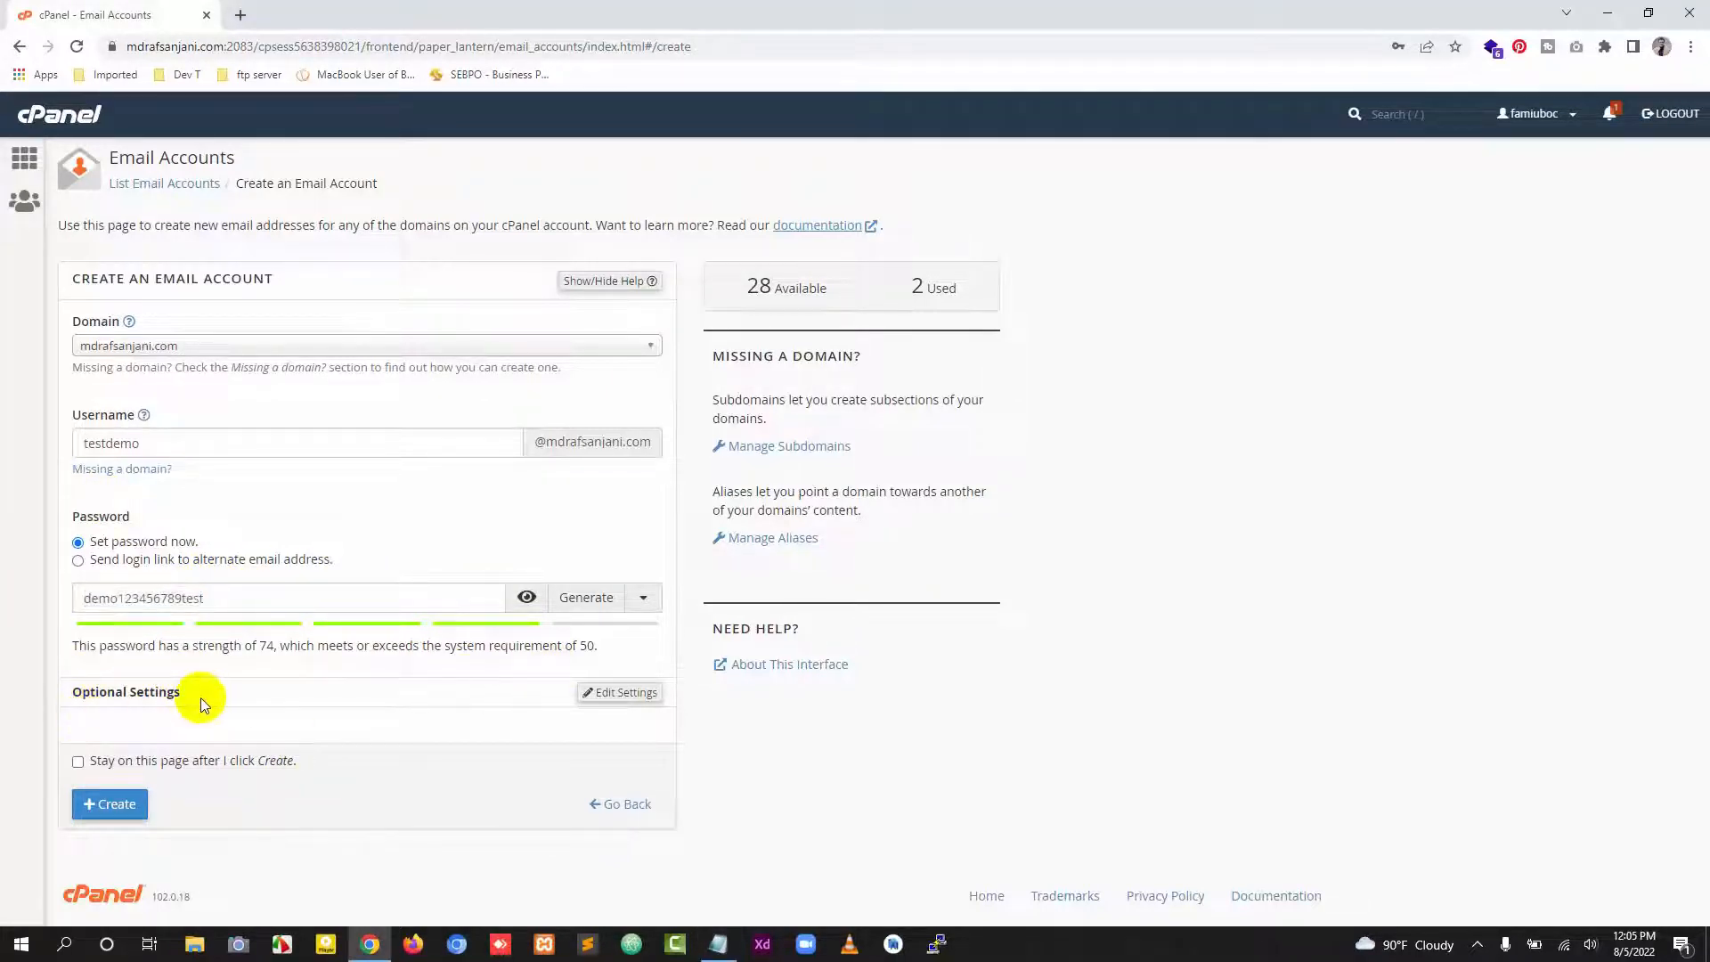
pyautogui.click(624, 693)
pyautogui.scroll(-2, 467, 655)
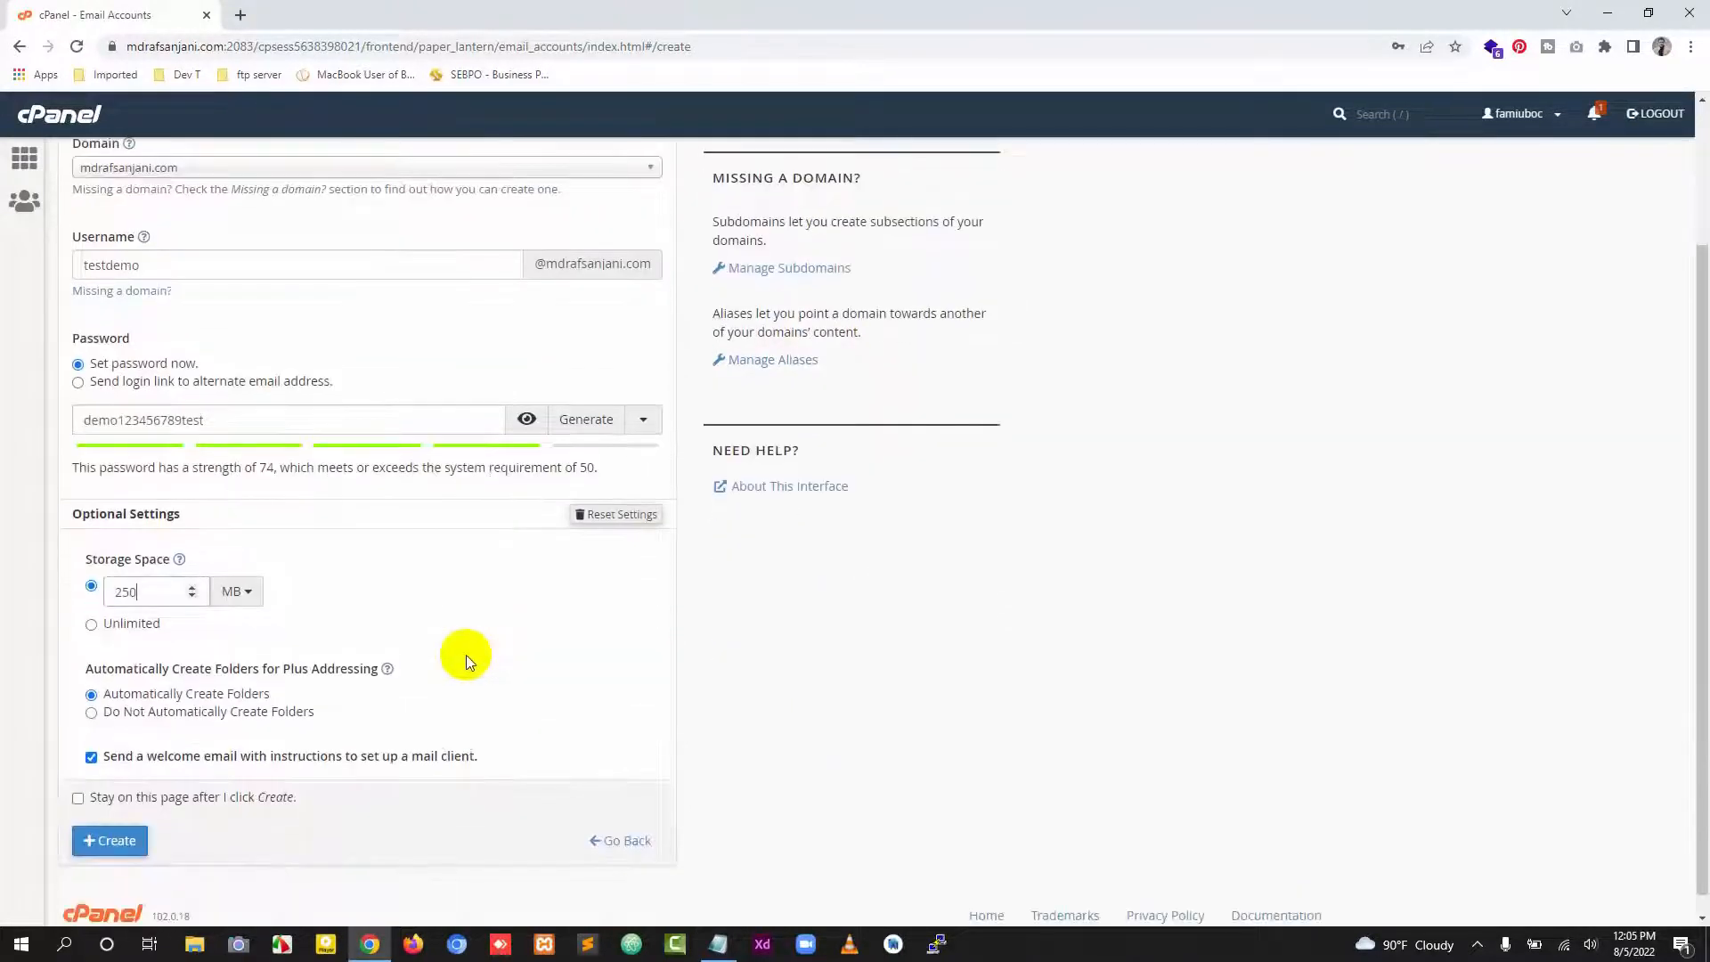
pyautogui.scroll(2, 466, 655)
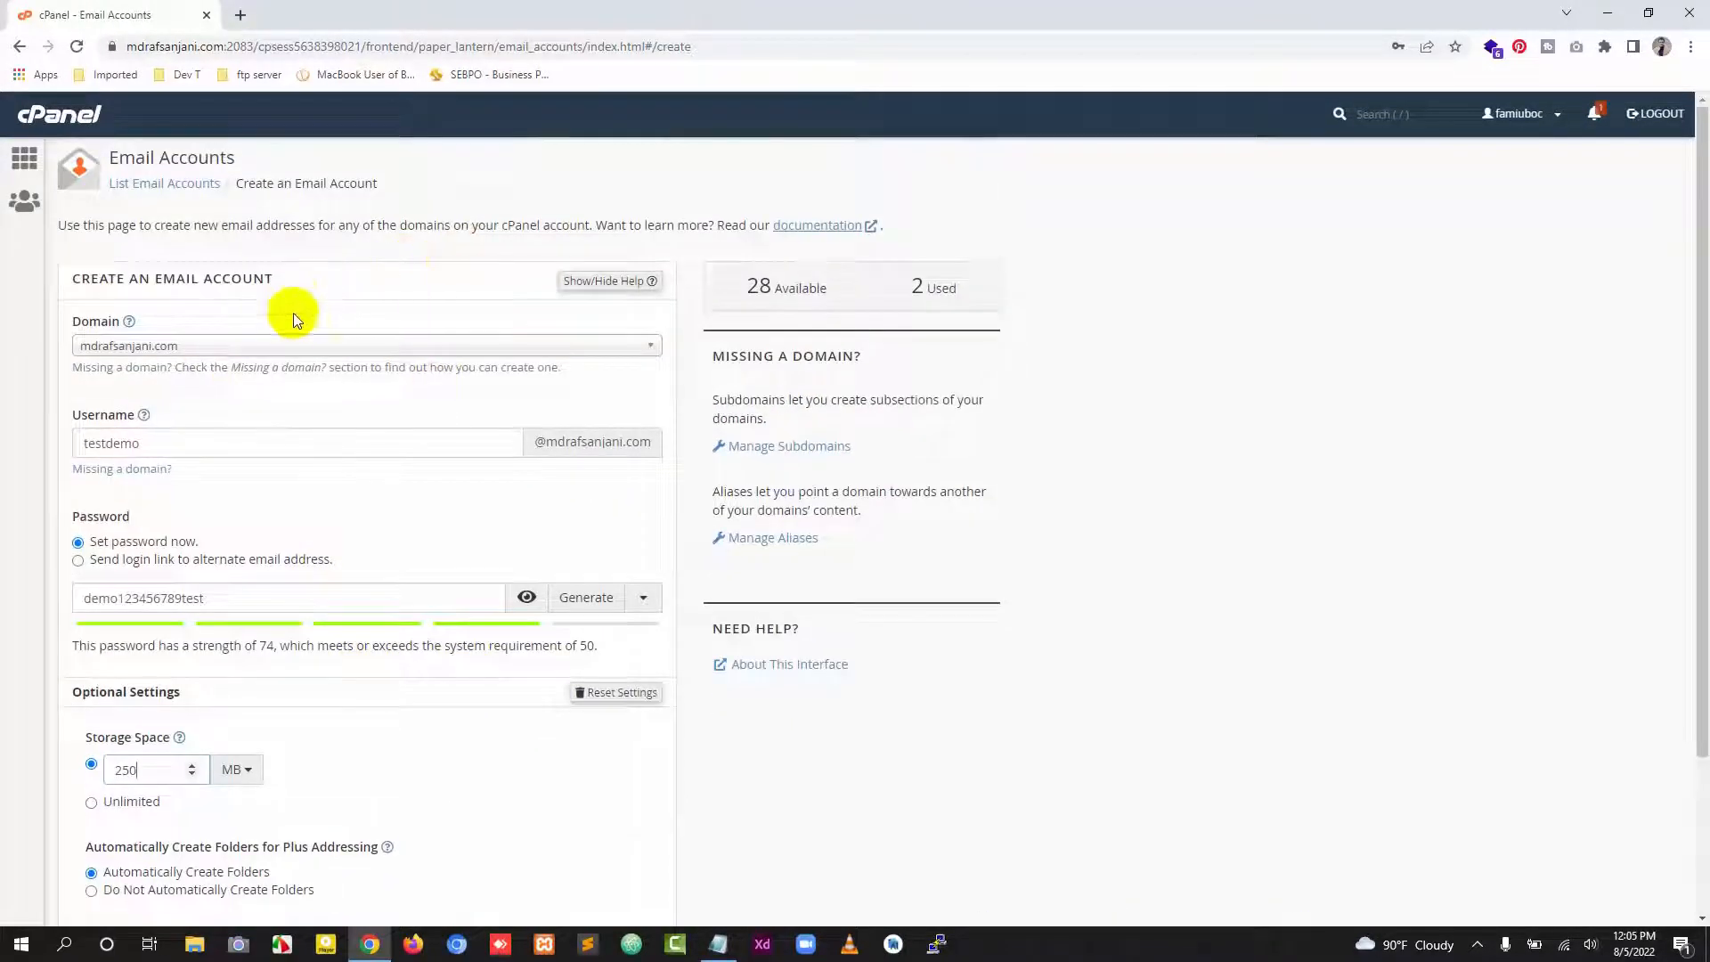
pyautogui.scroll(-2, 324, 611)
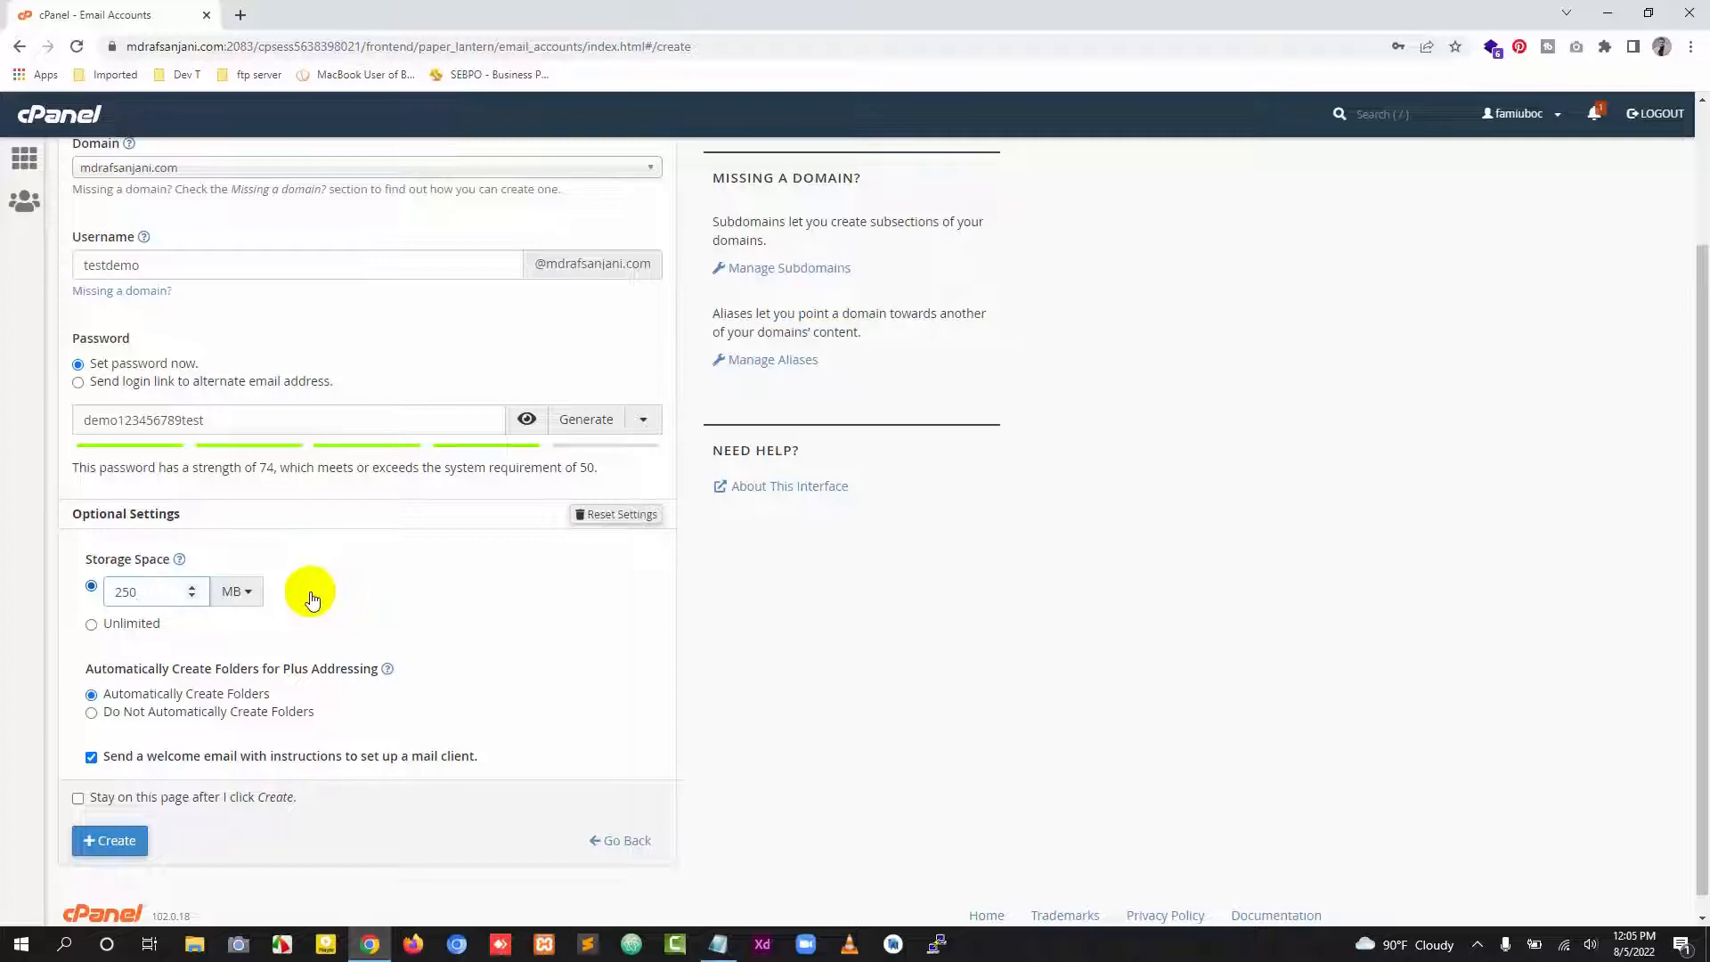
pyautogui.scroll(2, 285, 583)
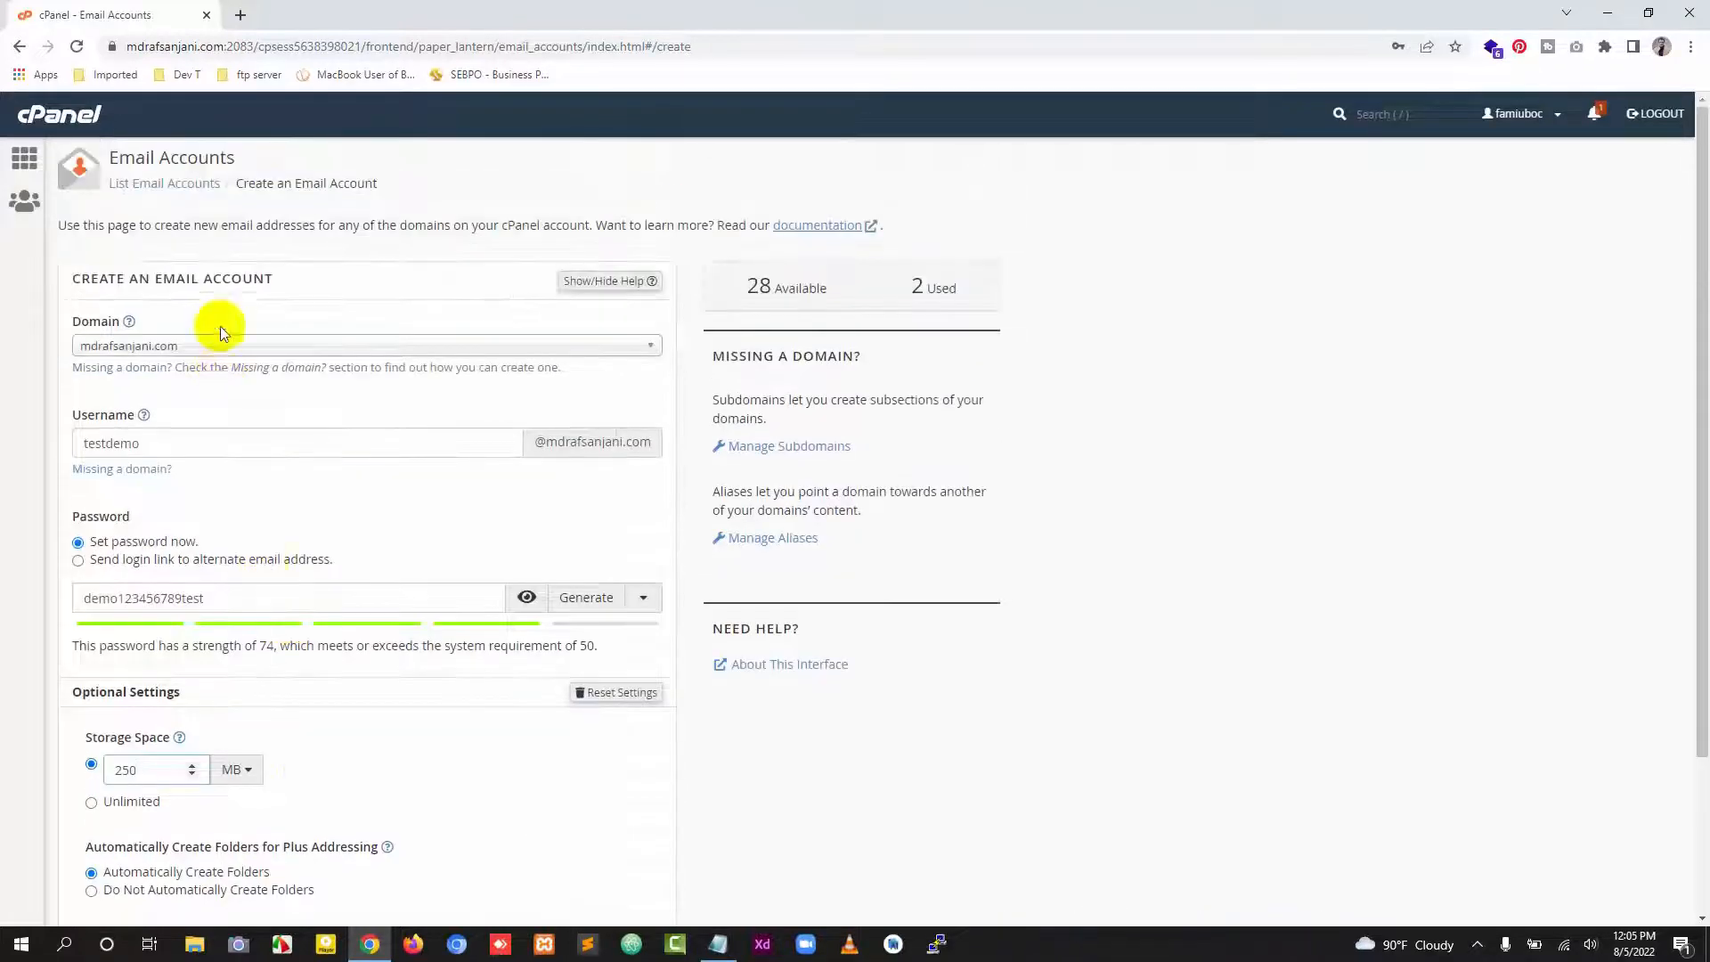
pyautogui.scroll(-1, 268, 668)
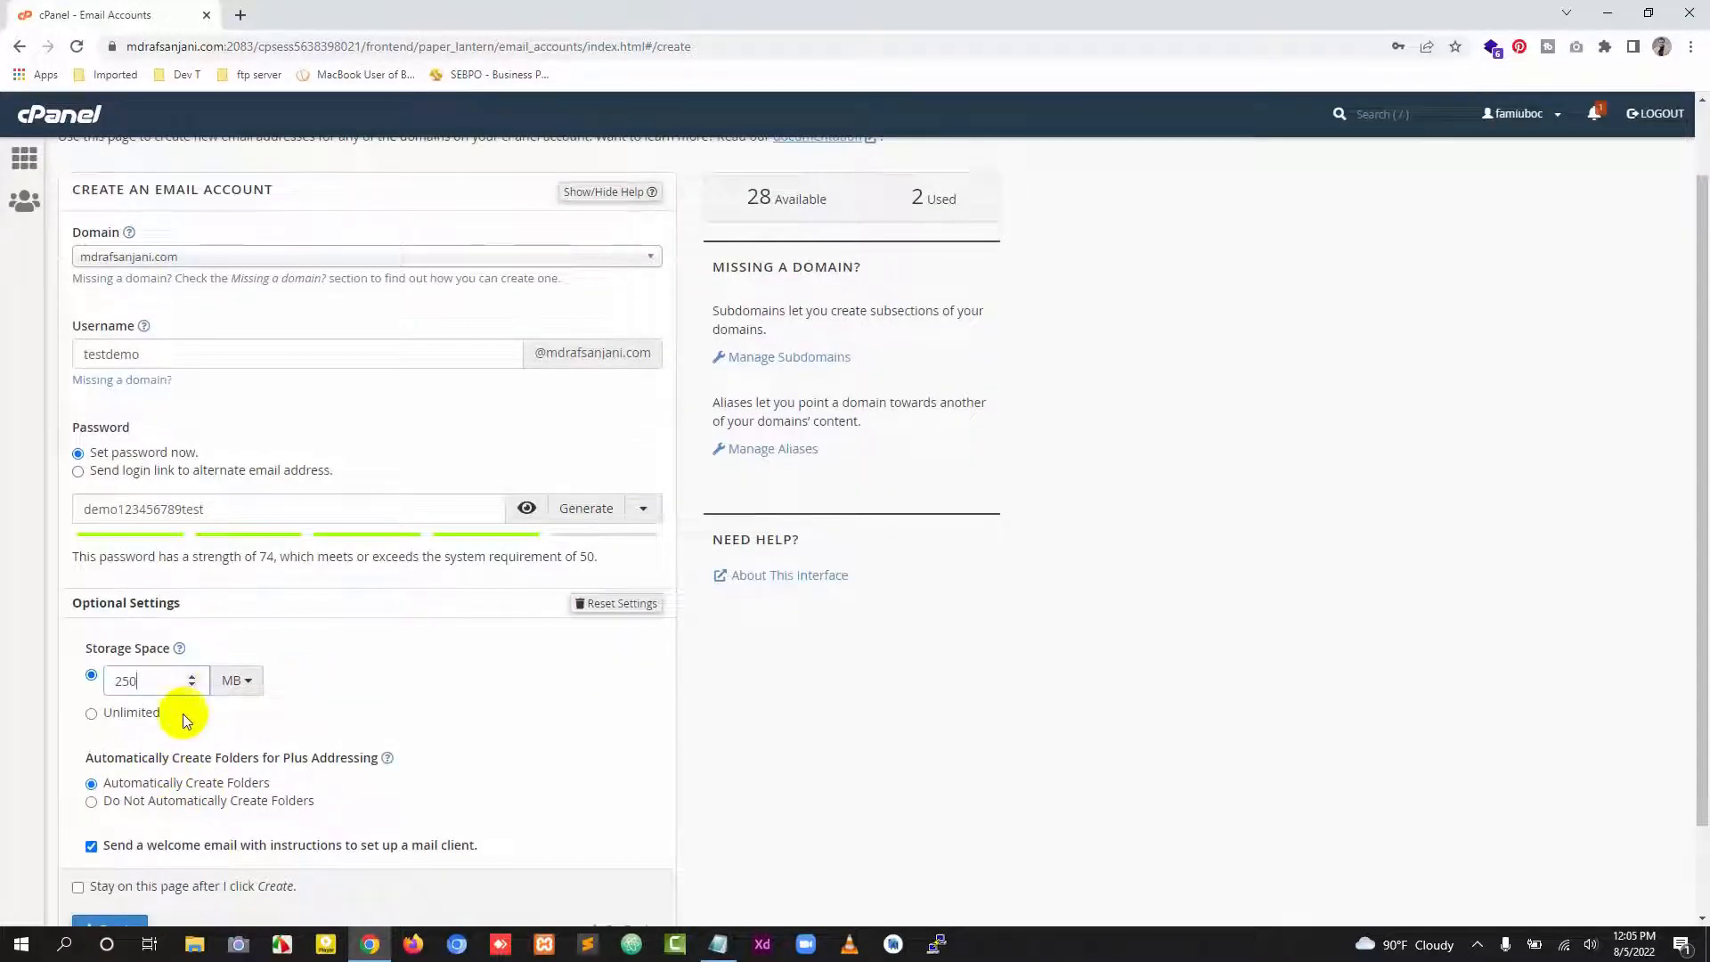
pyautogui.moveTo(145, 683); pyautogui.dragTo(112, 682)
pyautogui.click(390, 671)
pyautogui.click(91, 714)
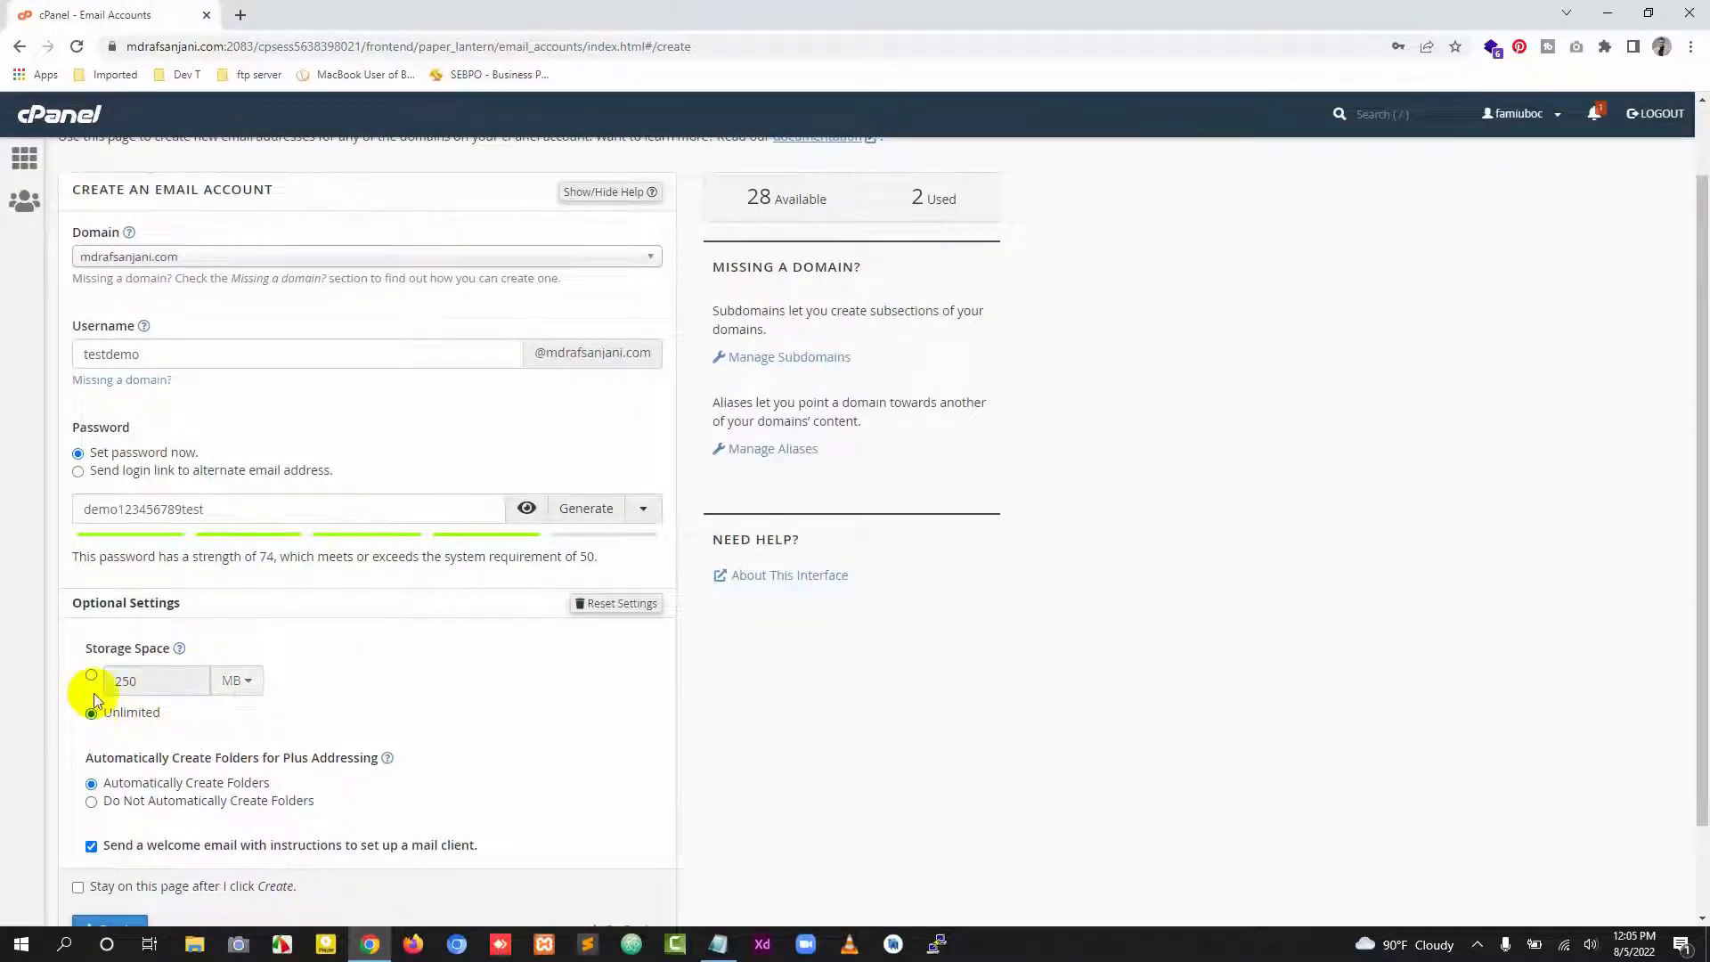
pyautogui.click(93, 676)
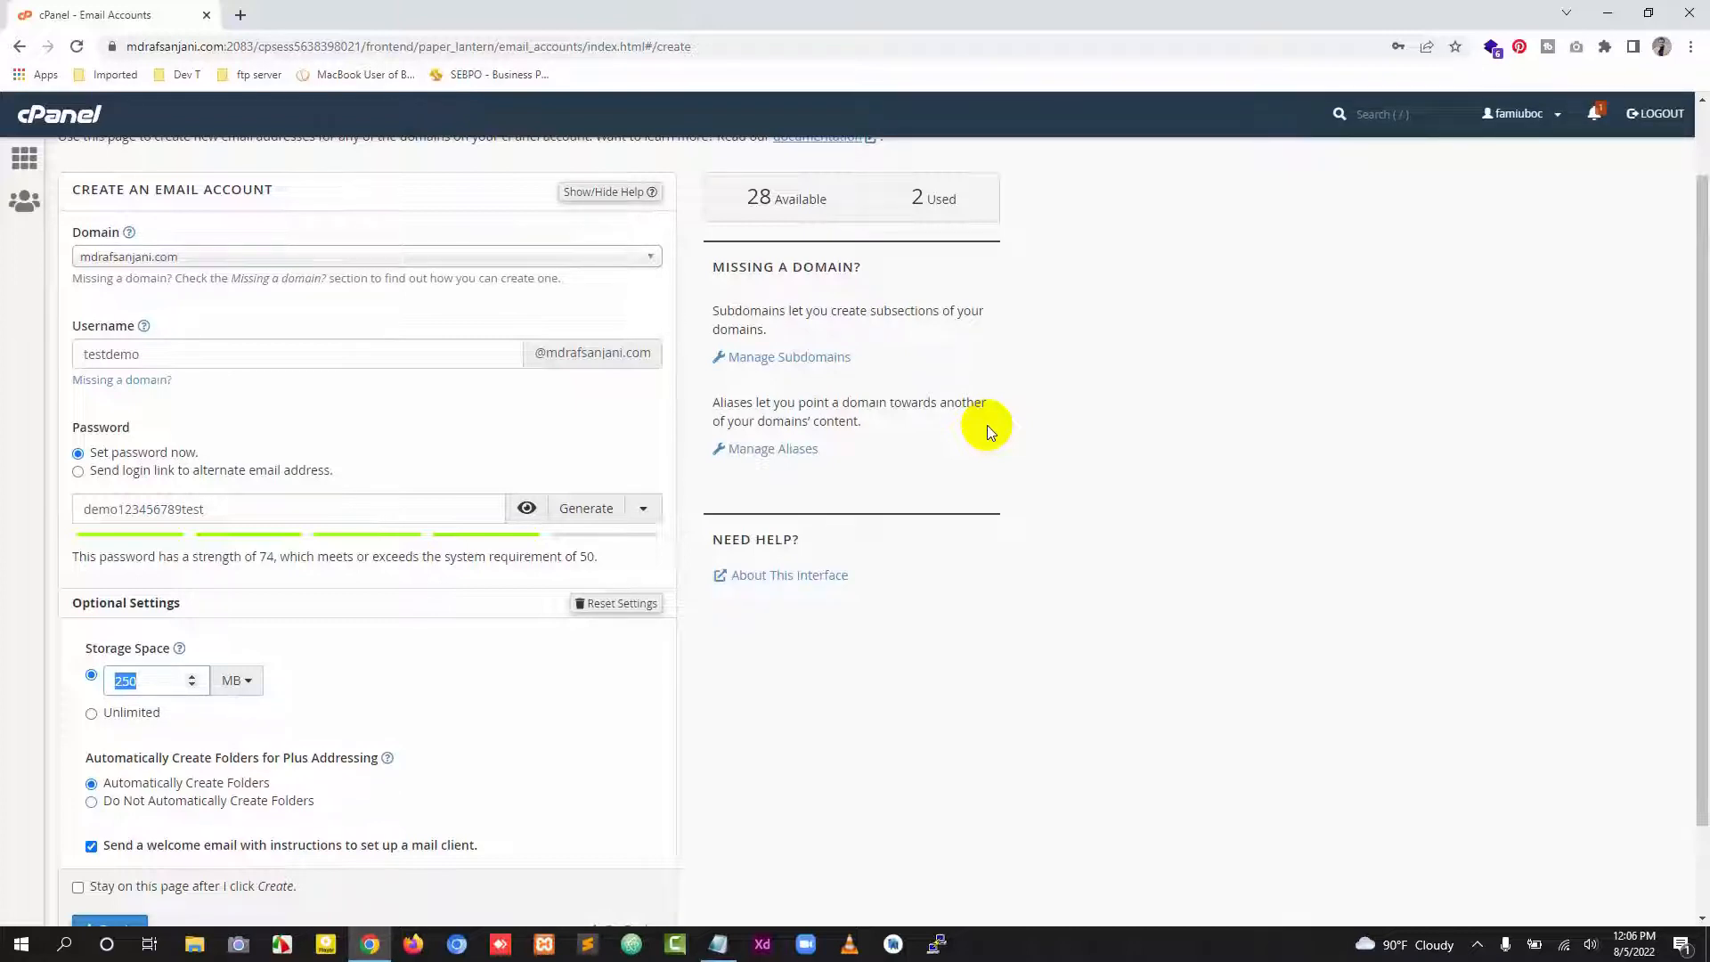
# Step: Set the mailbox storage space to 250 MB after trying 500 and 1024 MB
pyautogui.write('500')
pyautogui.click(336, 685)
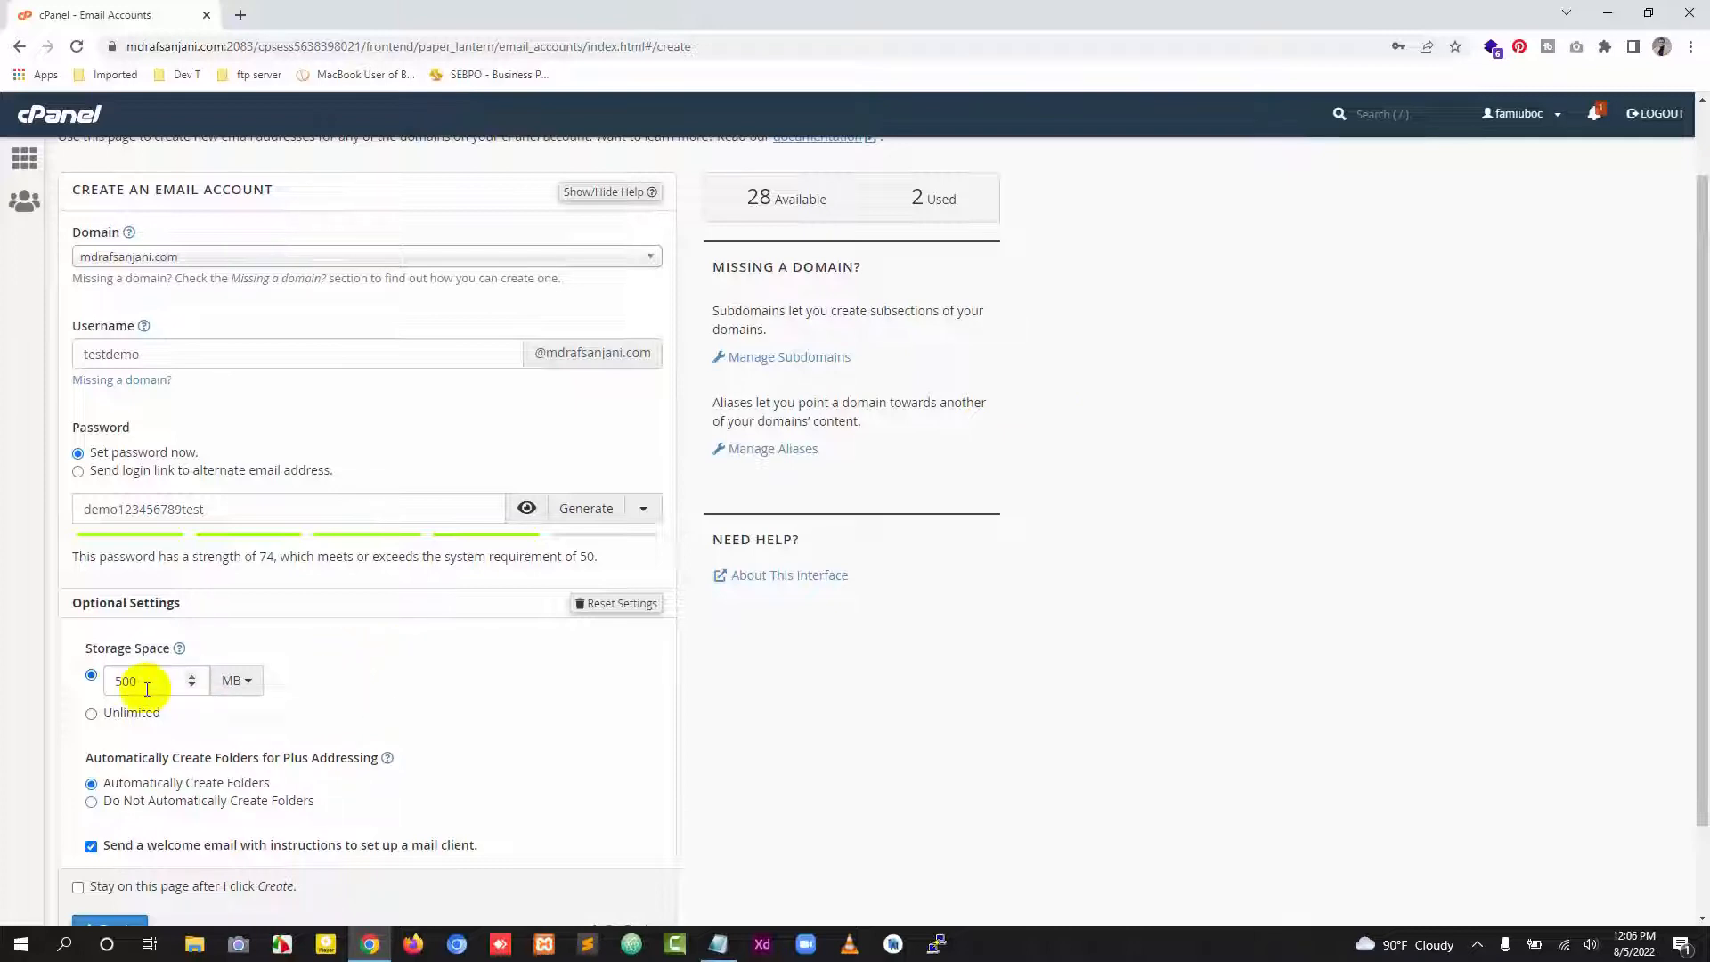
pyautogui.moveTo(109, 683); pyautogui.dragTo(137, 687)
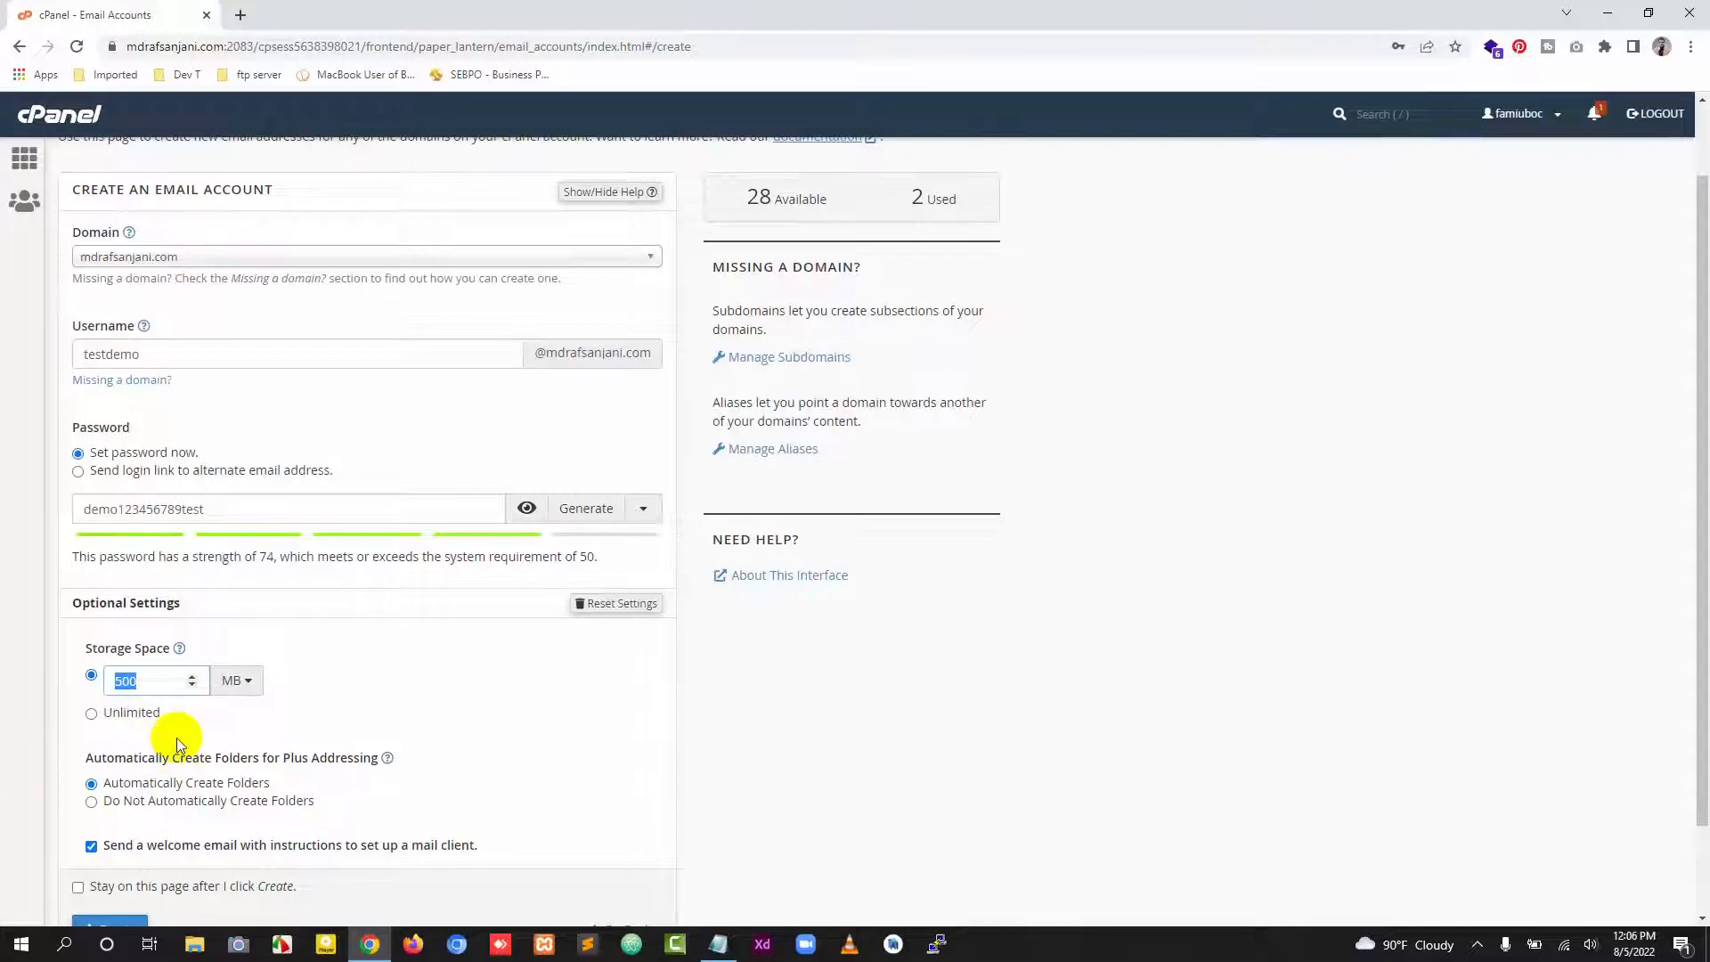
pyautogui.write('1024')
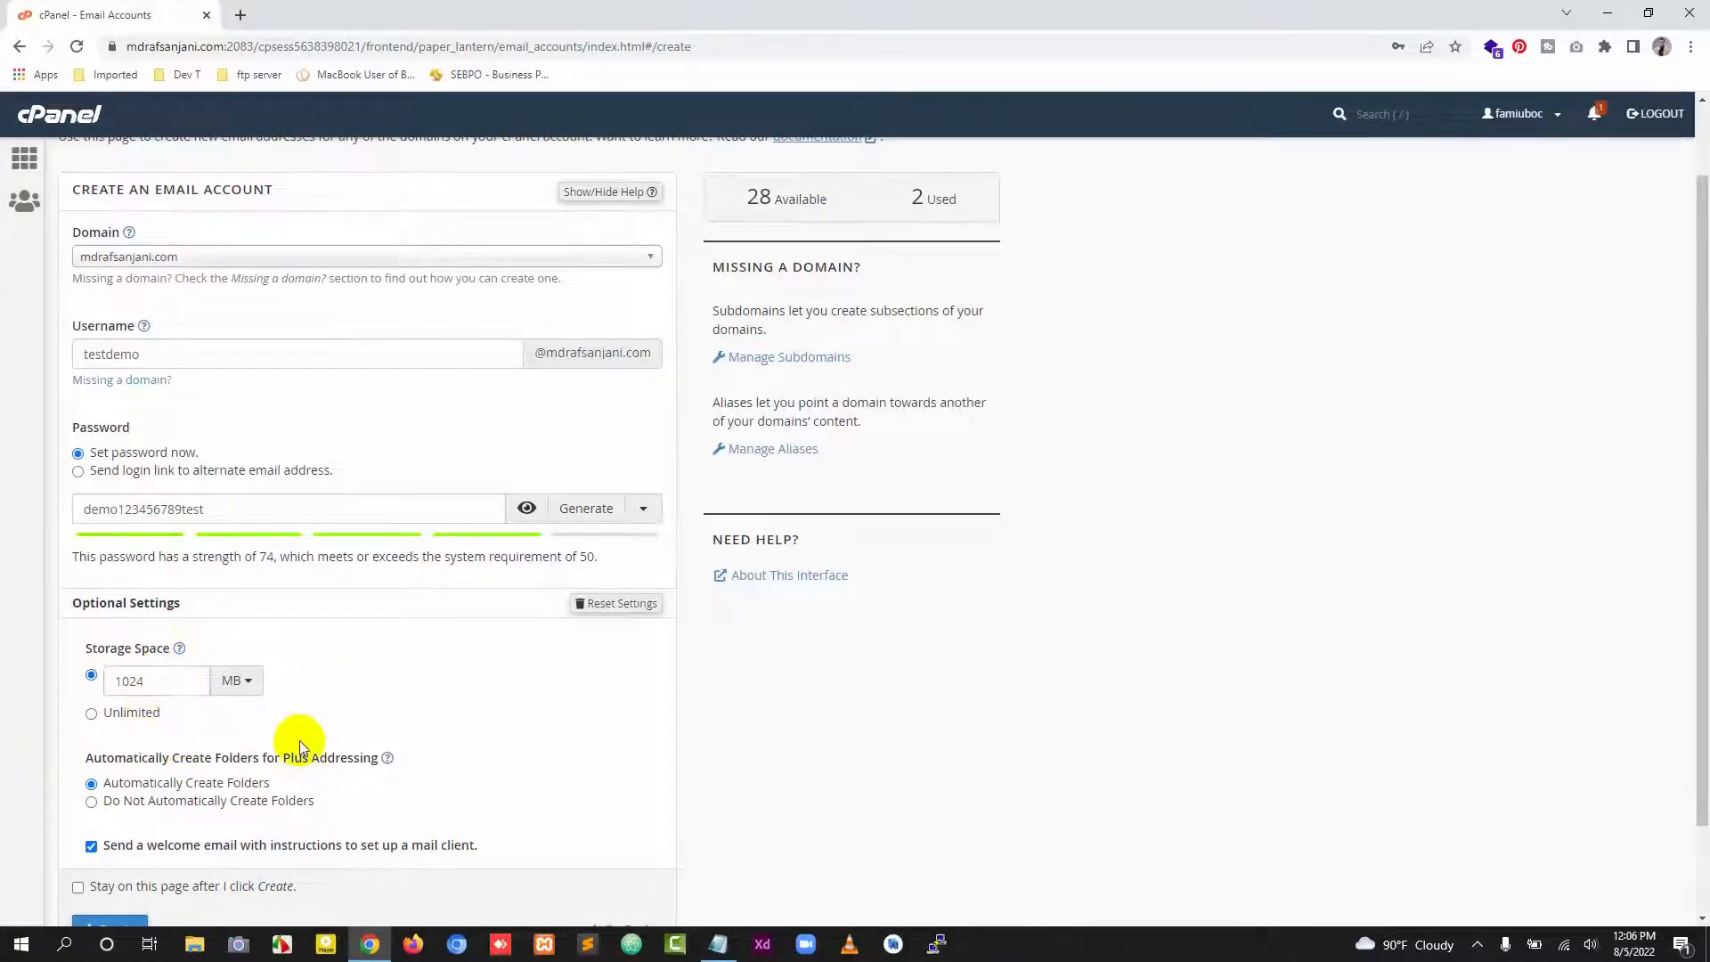
pyautogui.doubleClick(160, 683)
pyautogui.write('250')
# Step: Create the email account and decline saving its password in the browser
pyautogui.scroll(-1, 383, 684)
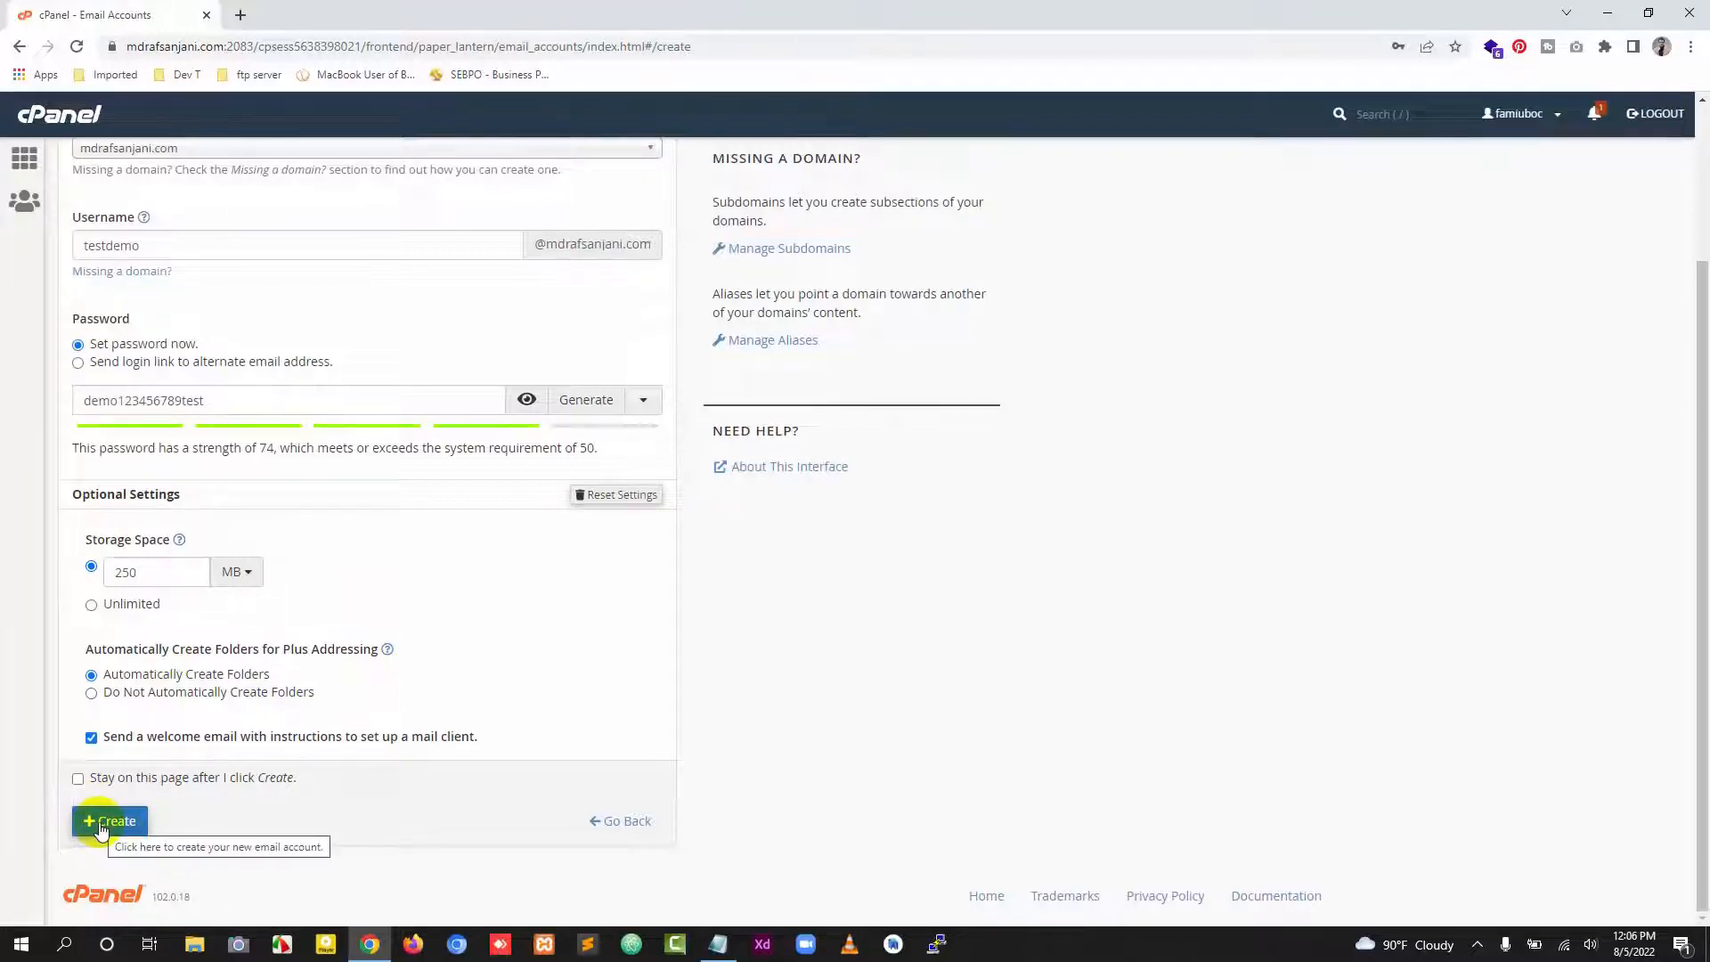
pyautogui.scroll(2, 408, 725)
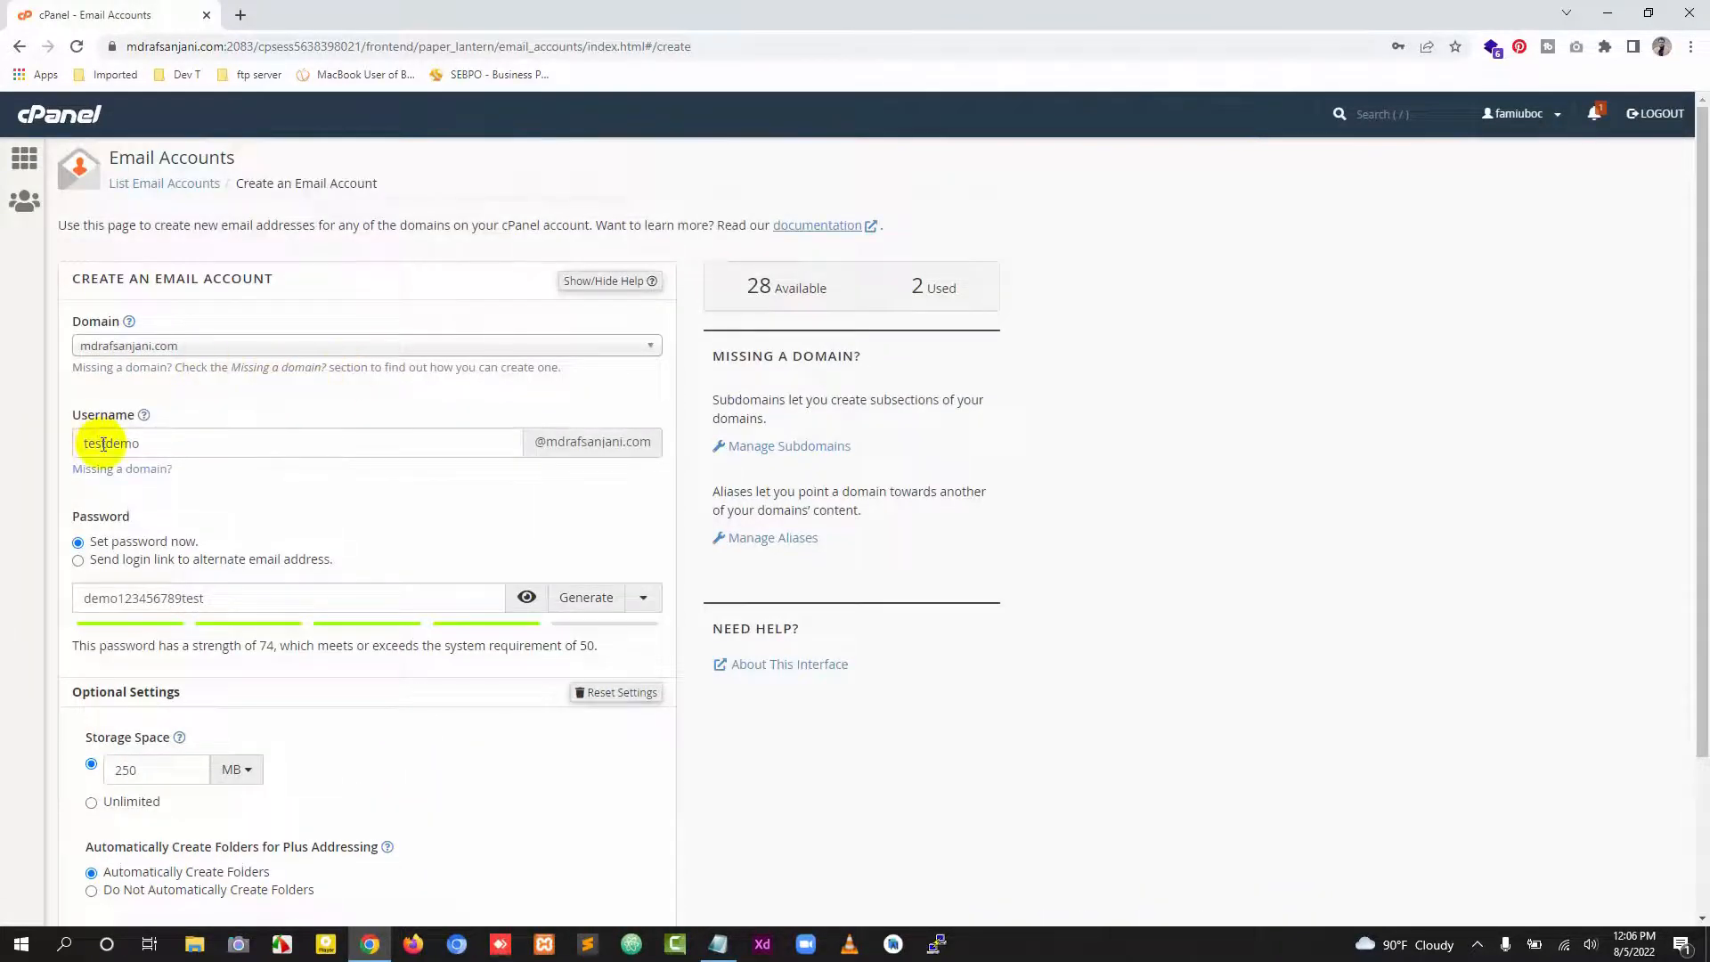
pyautogui.scroll(-2, 155, 885)
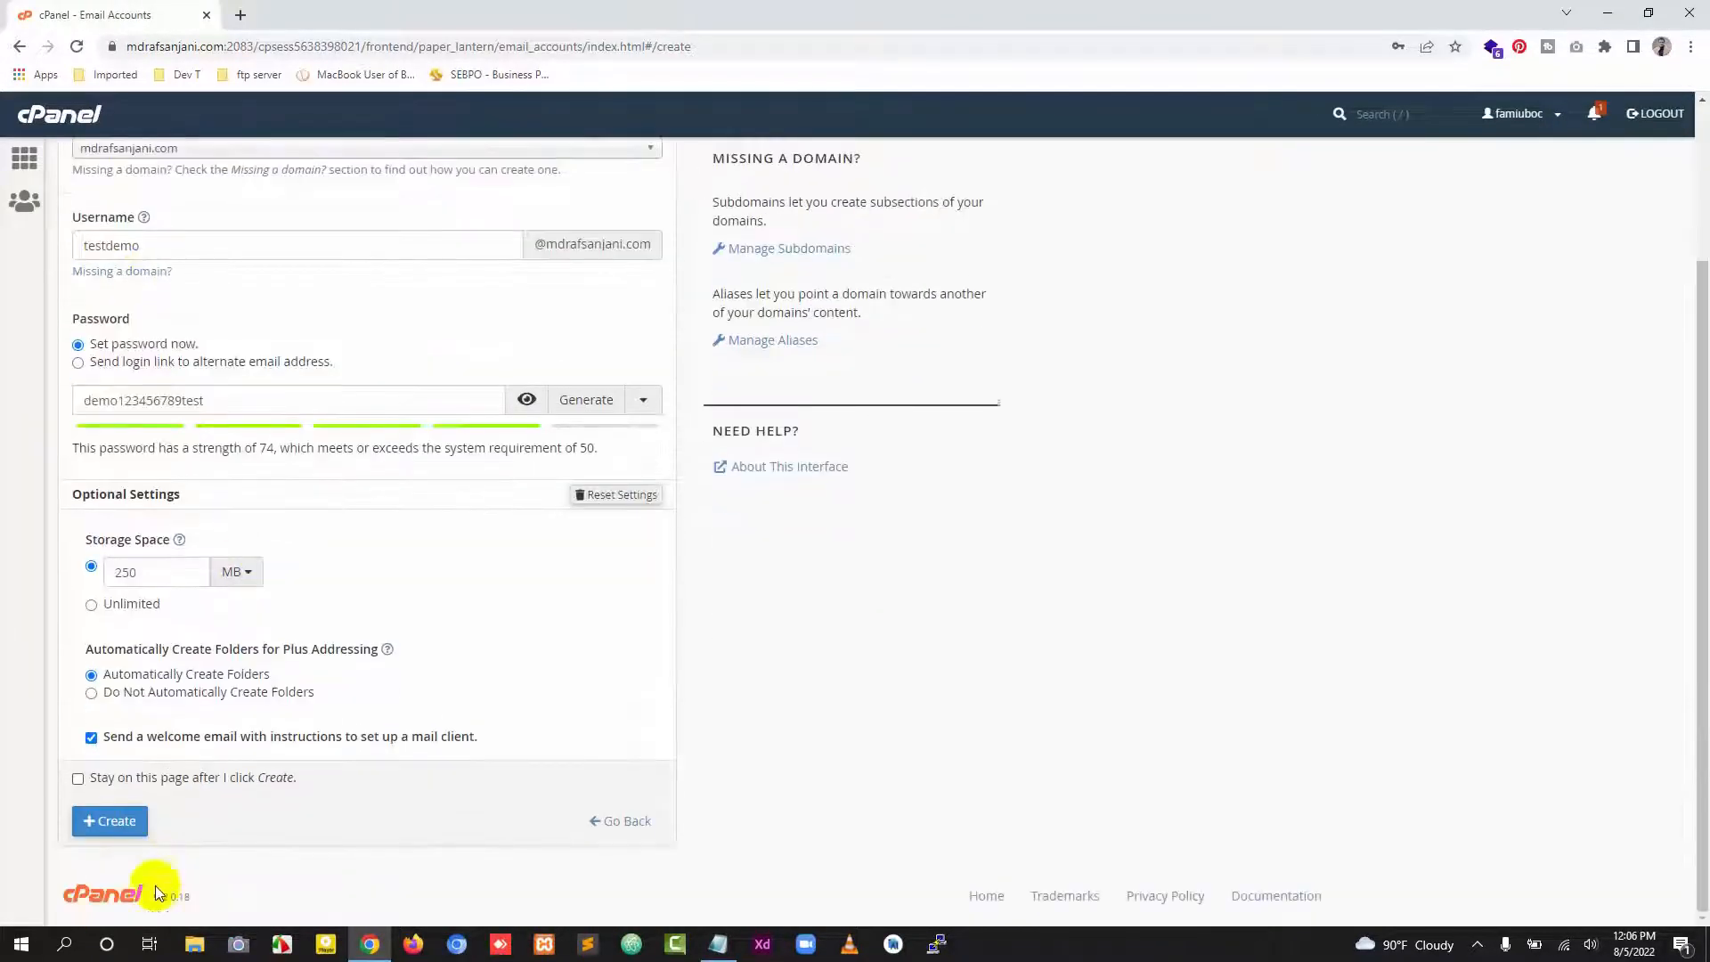
pyautogui.click(121, 824)
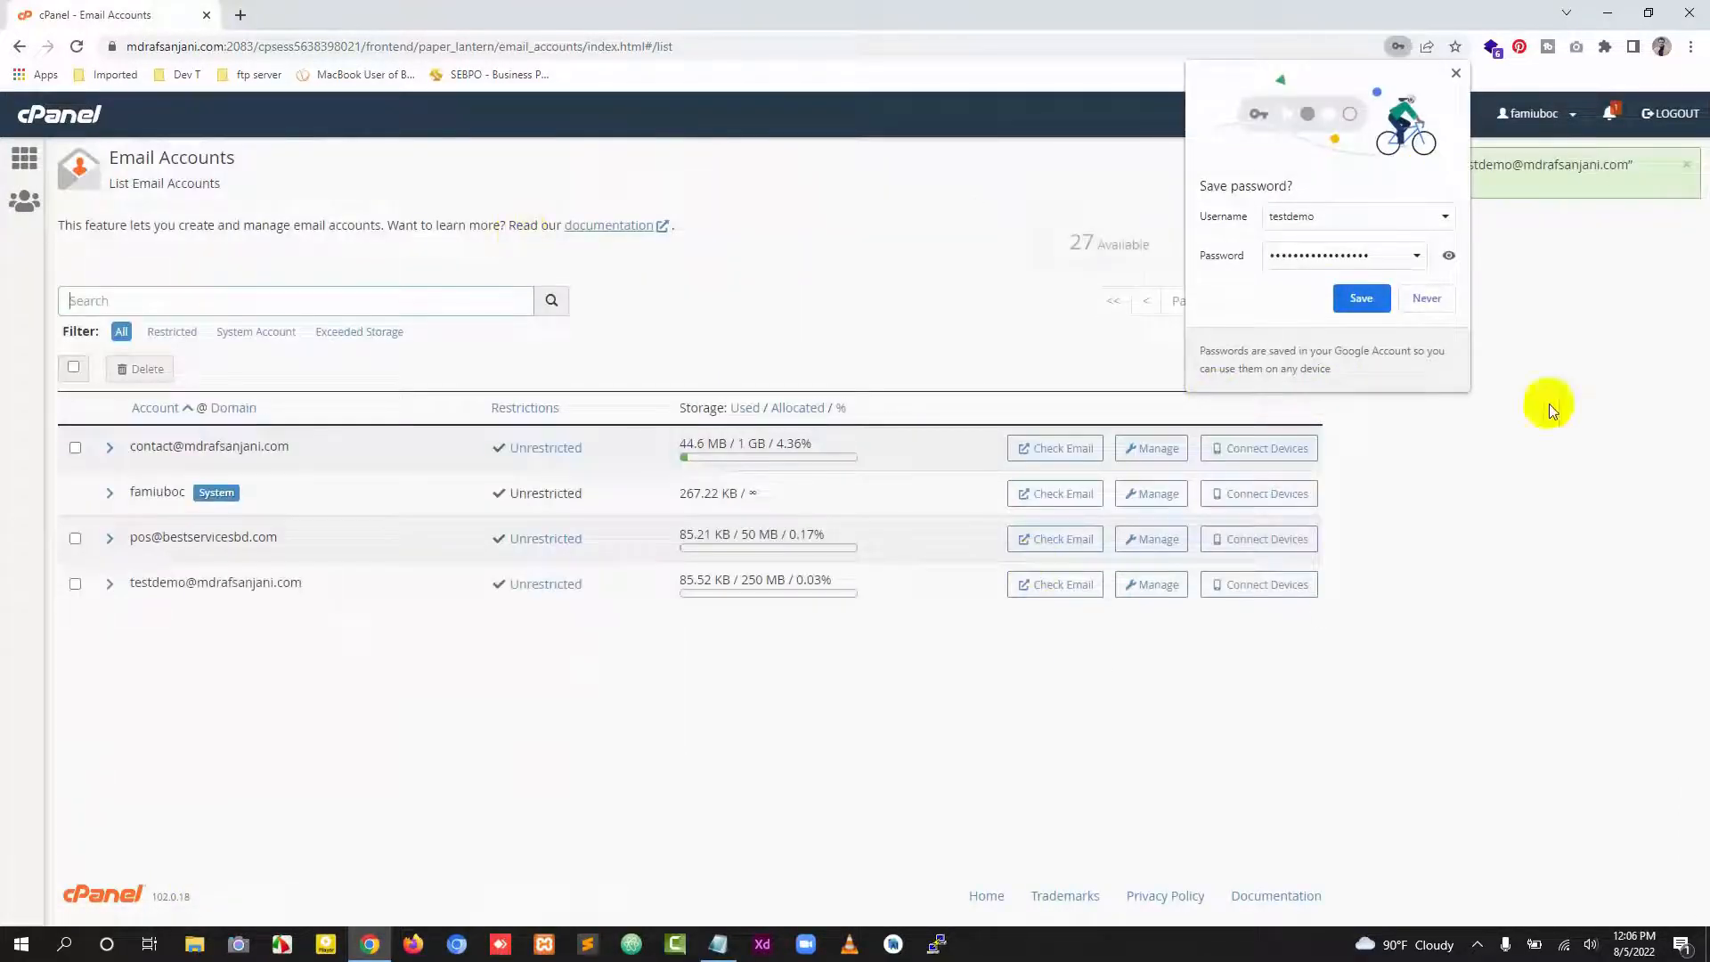
pyautogui.click(1426, 298)
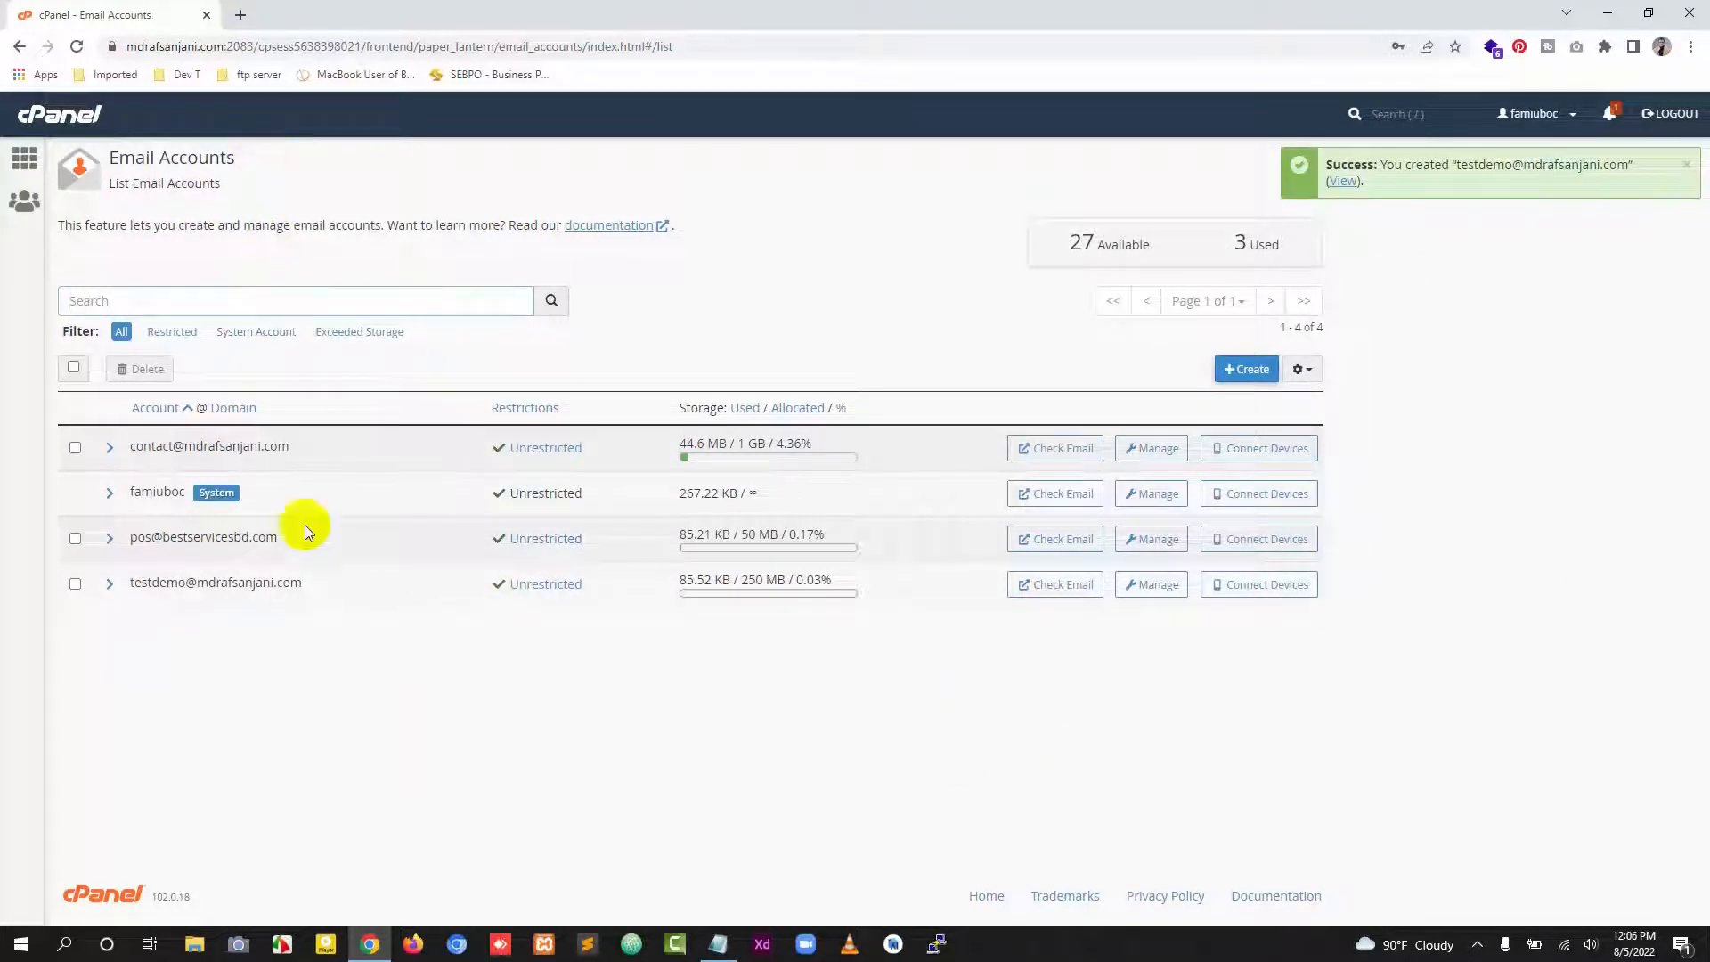
# Step: Review the new testdemo account's address and storage allocation in the account list
pyautogui.moveTo(132, 582); pyautogui.dragTo(304, 588)
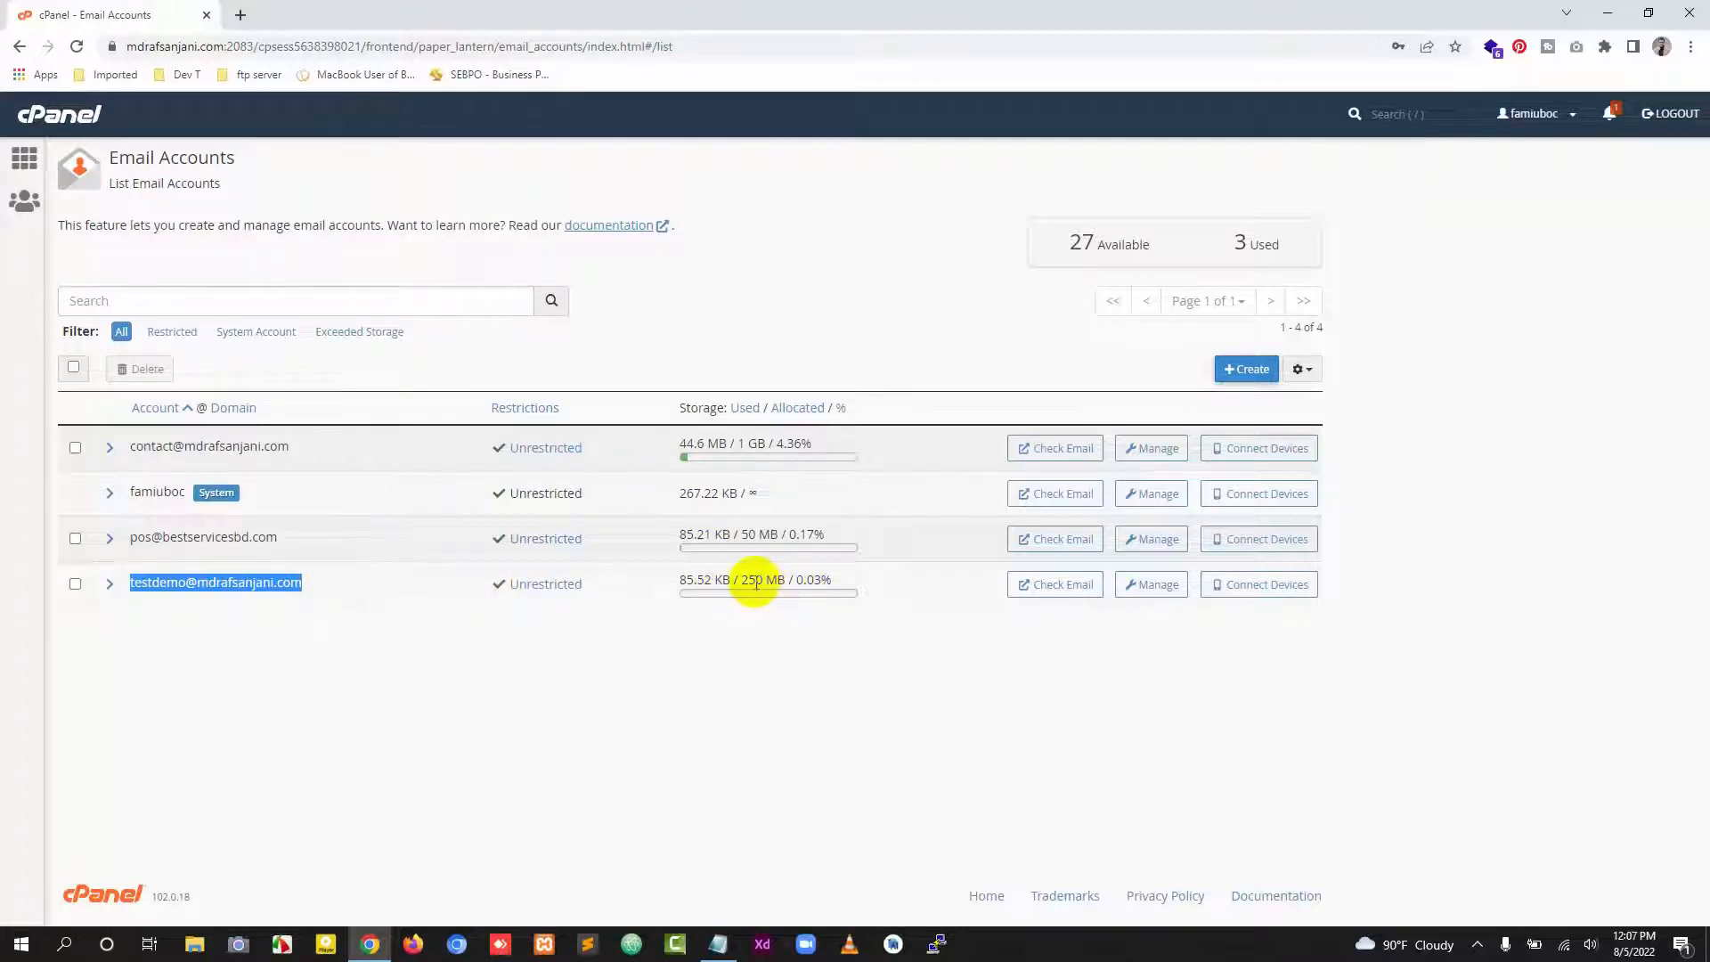
pyautogui.moveTo(742, 581); pyautogui.dragTo(679, 583)
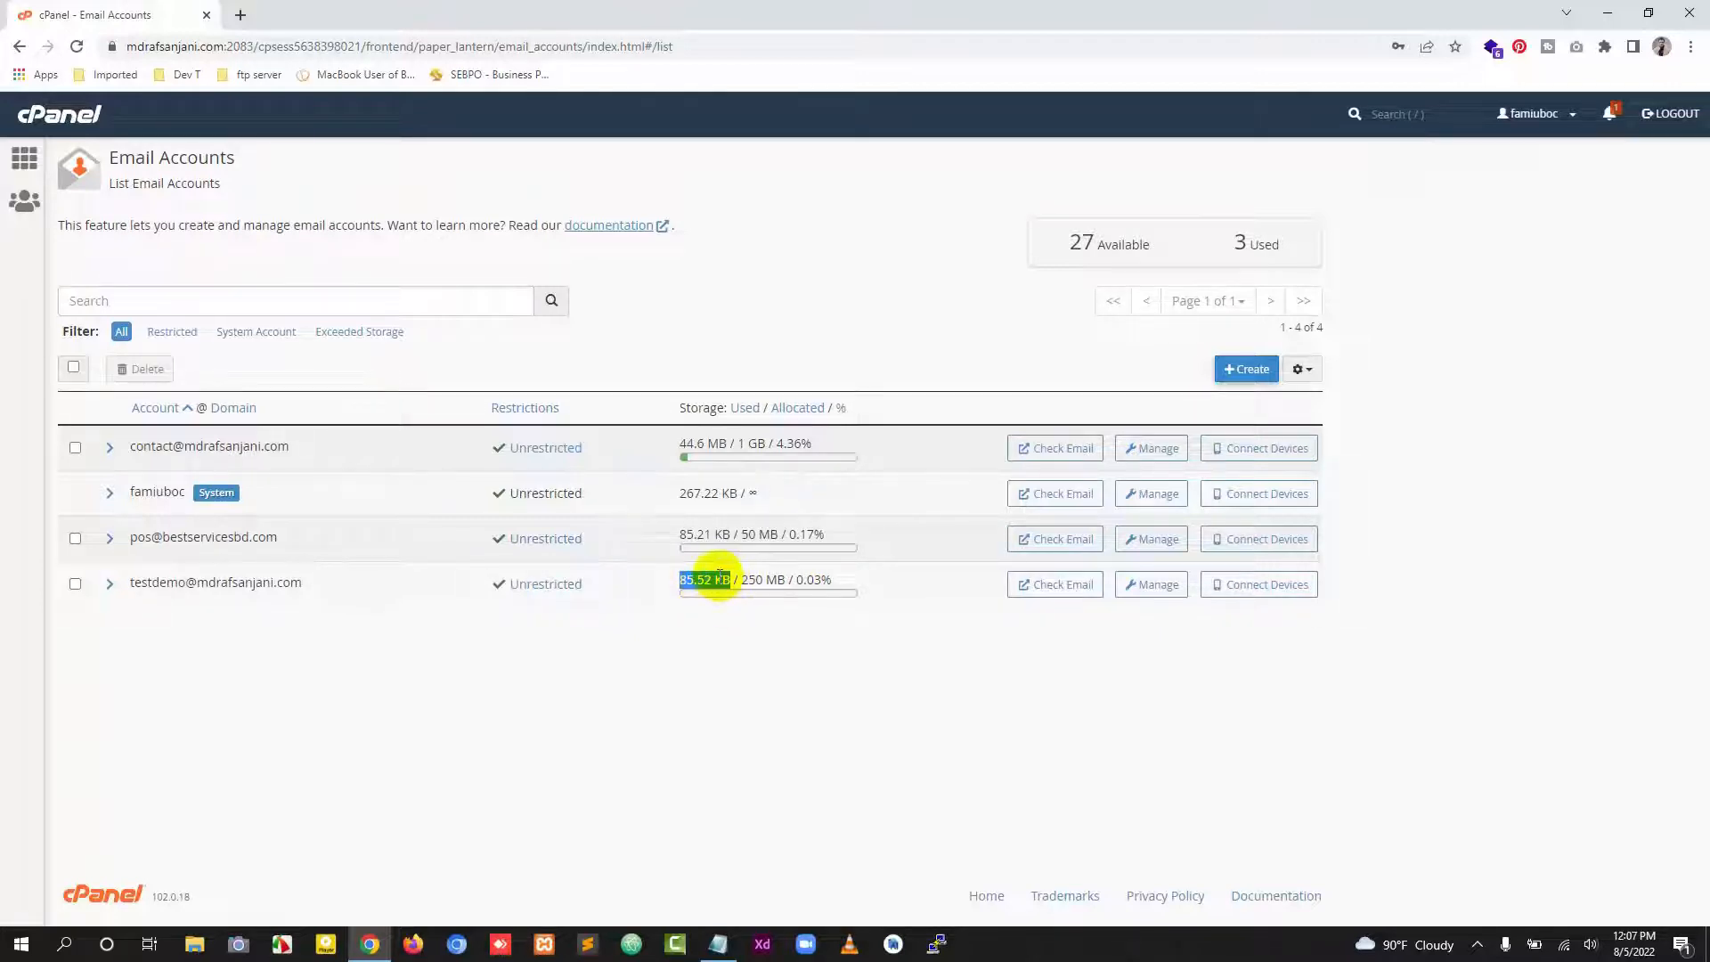
pyautogui.click(1073, 691)
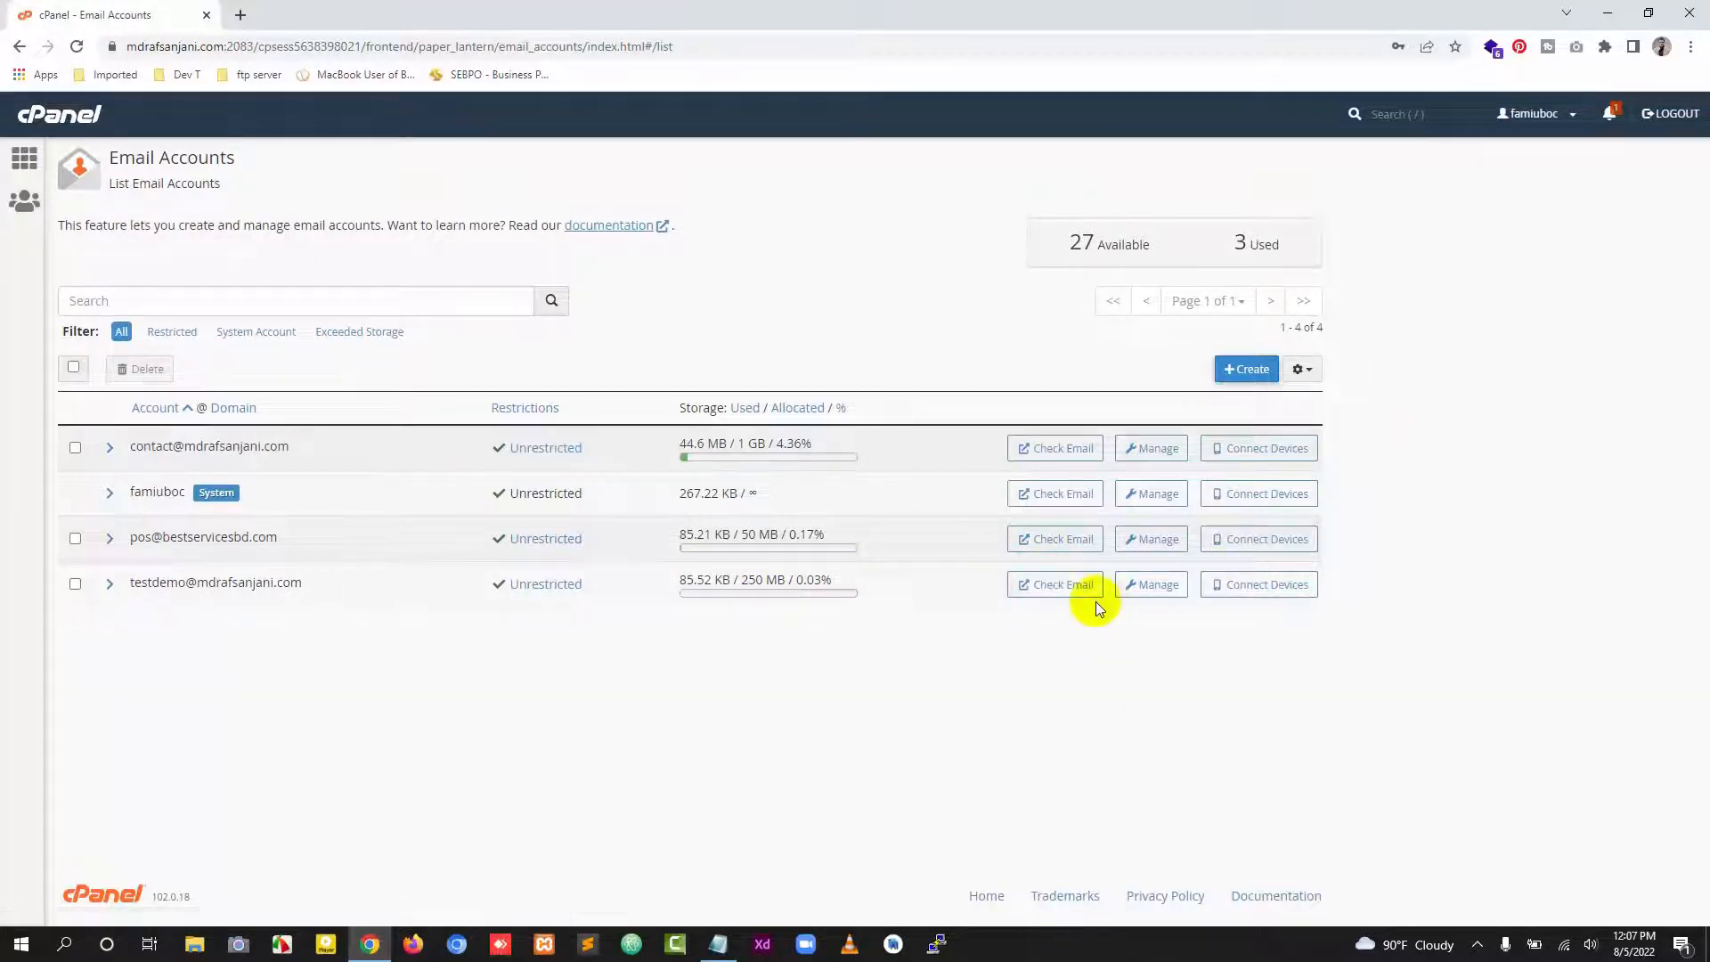
# Step: Open the testdemo account's management page and review its security, storage and restriction settings
pyautogui.click(1158, 585)
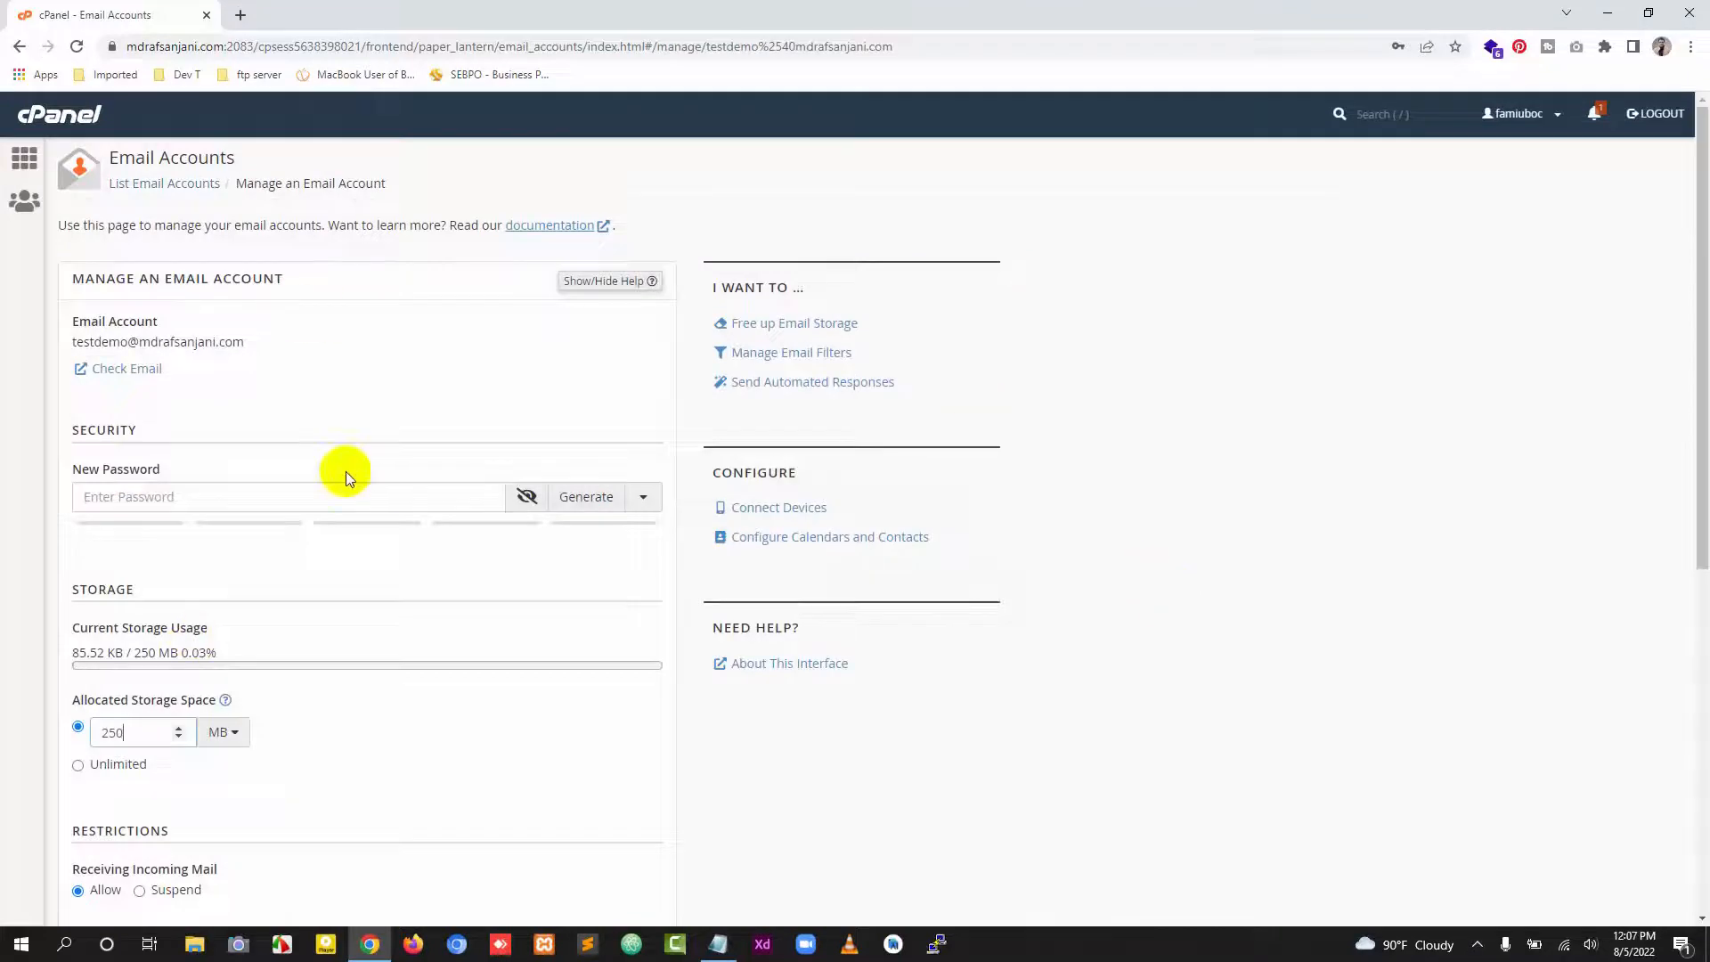
pyautogui.scroll(-5, 345, 472)
pyautogui.scroll(-1, 534, 819)
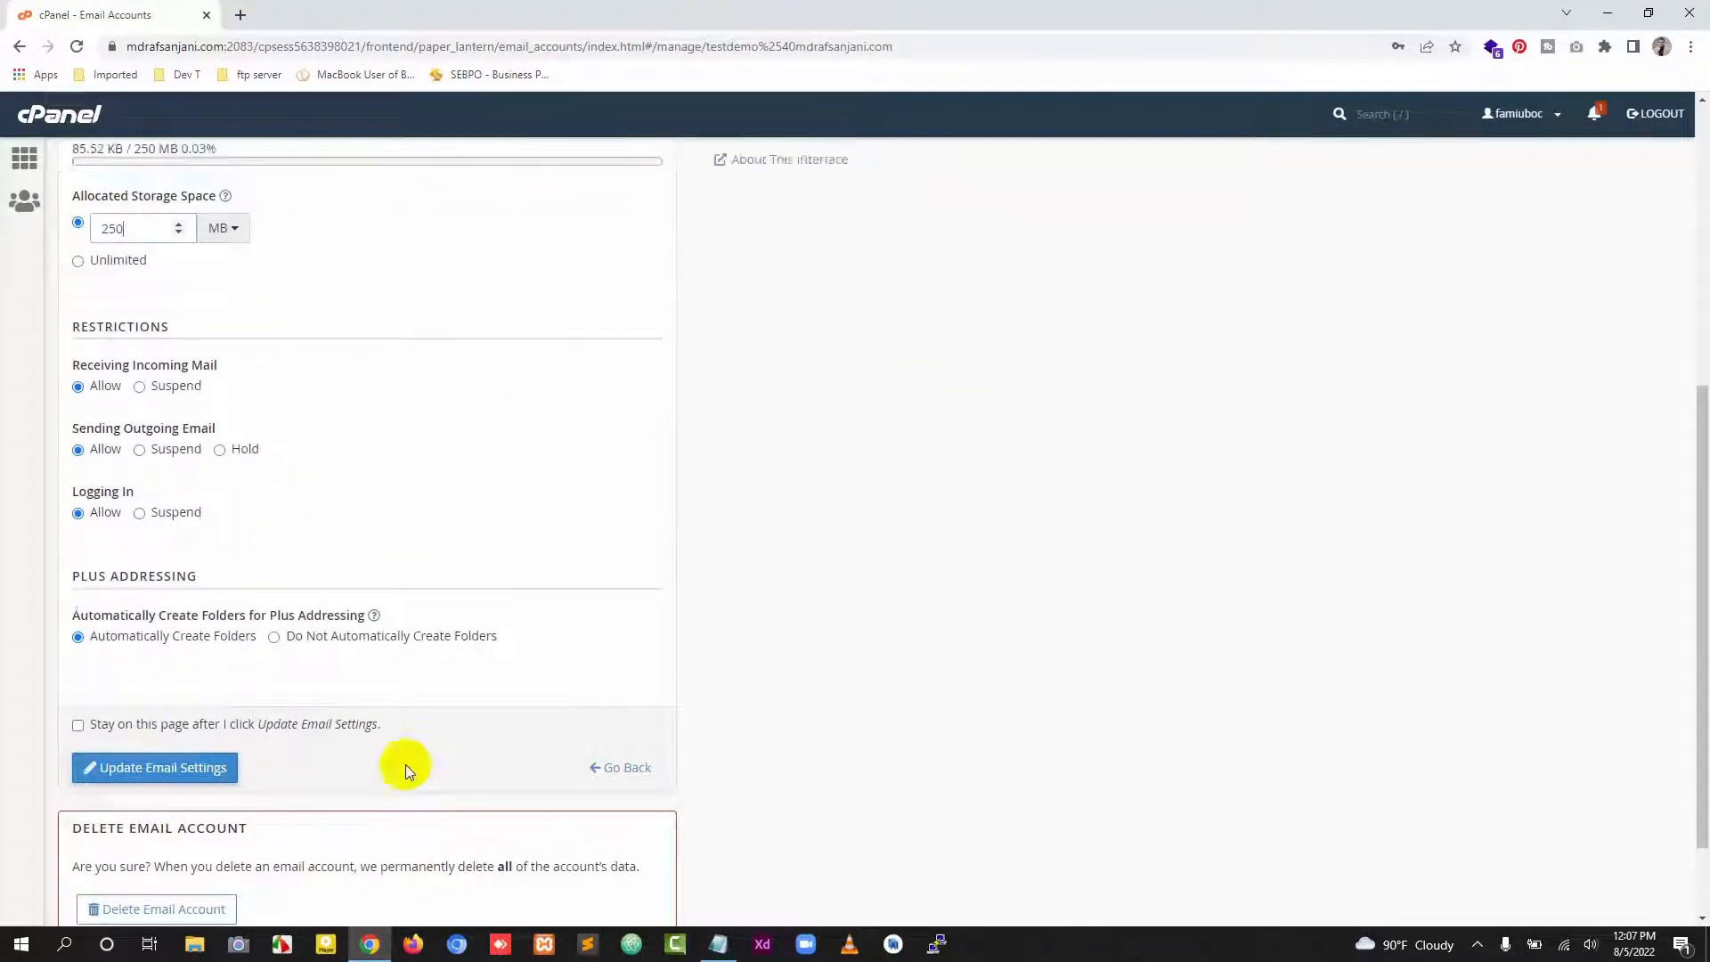
pyautogui.scroll(5, 405, 764)
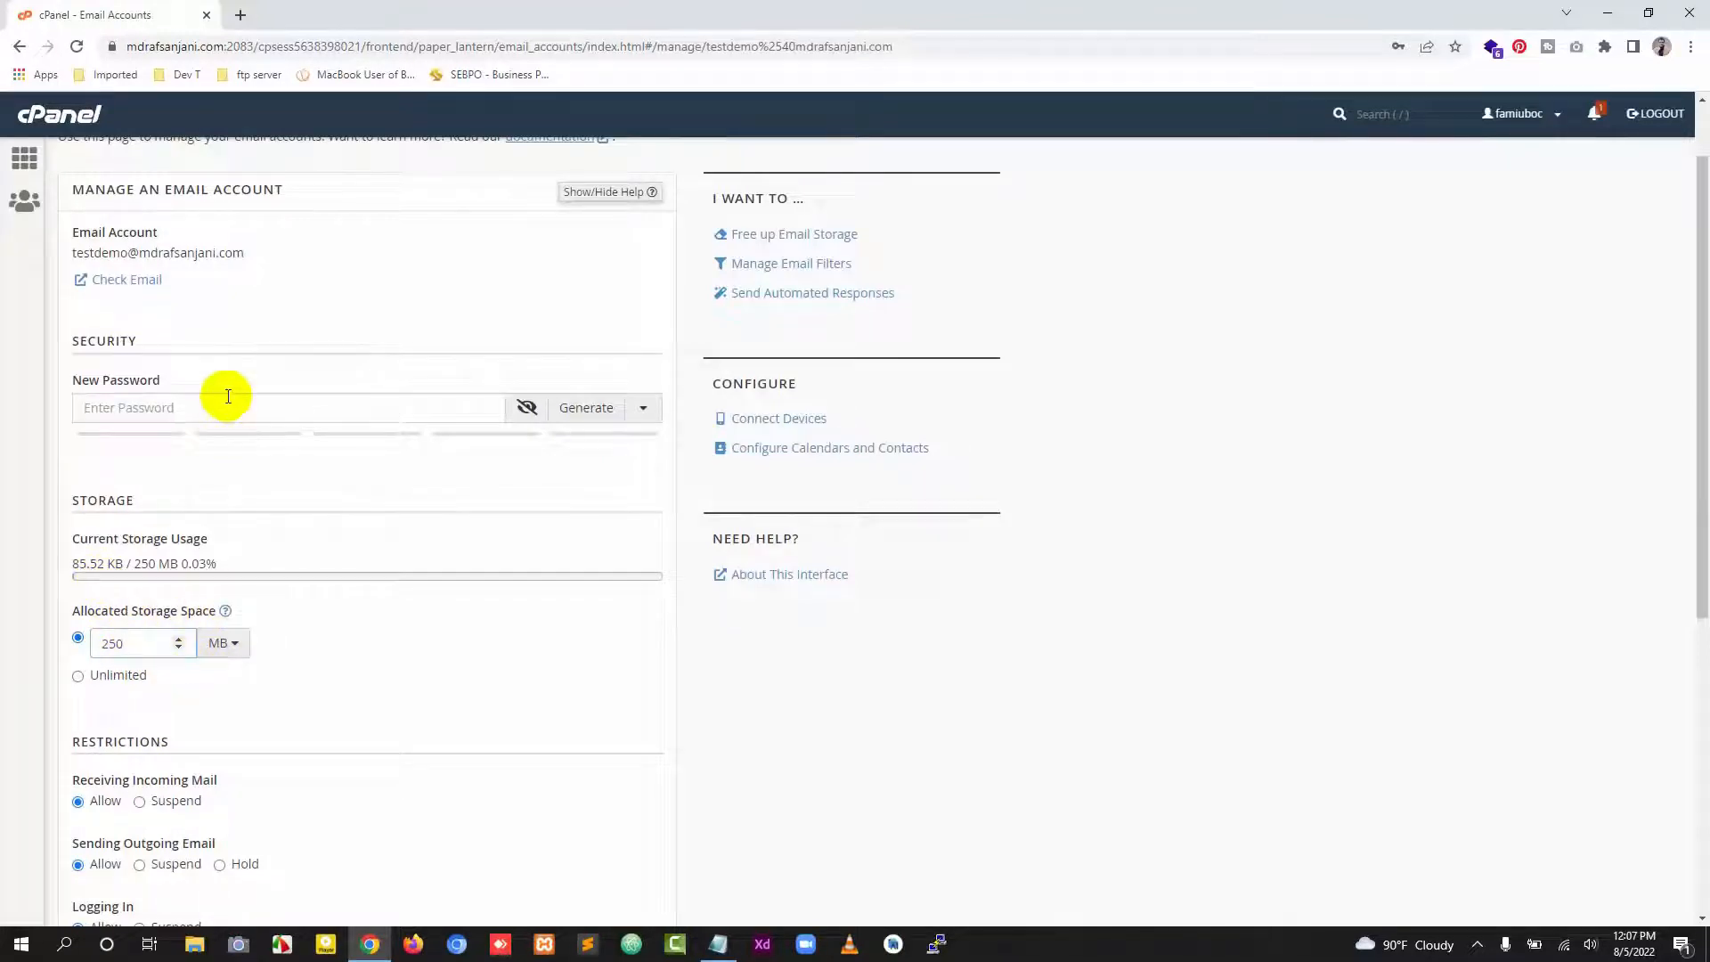
pyautogui.scroll(-5, 330, 625)
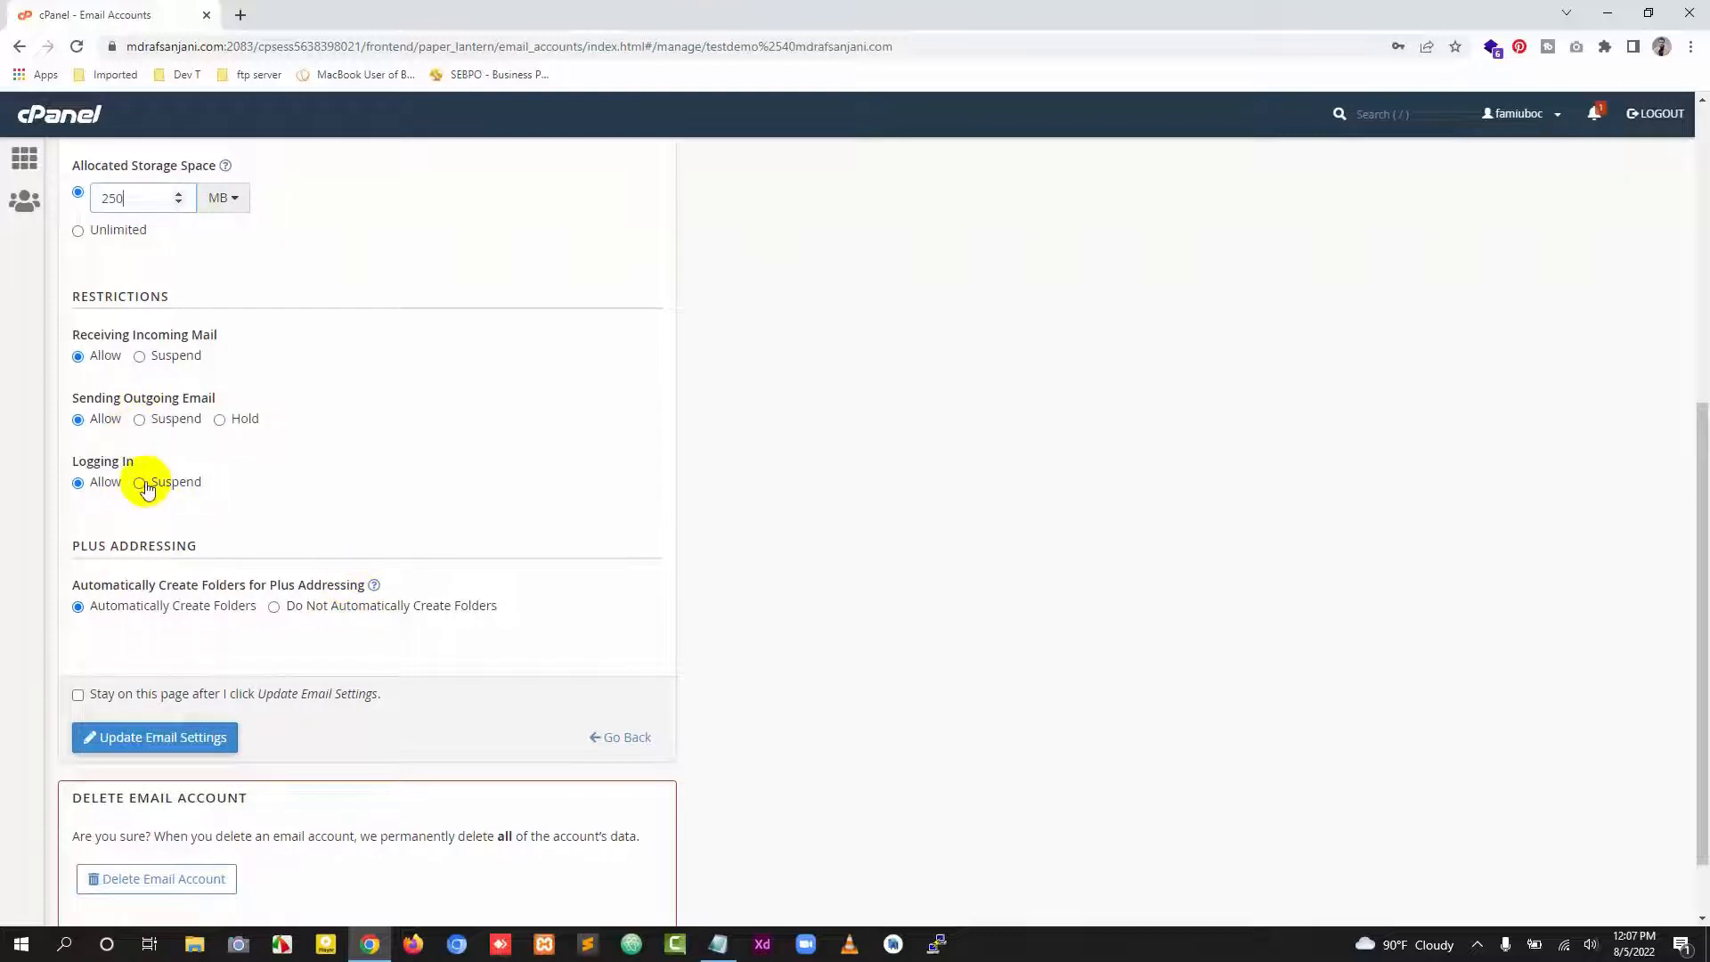
pyautogui.scroll(5, 172, 546)
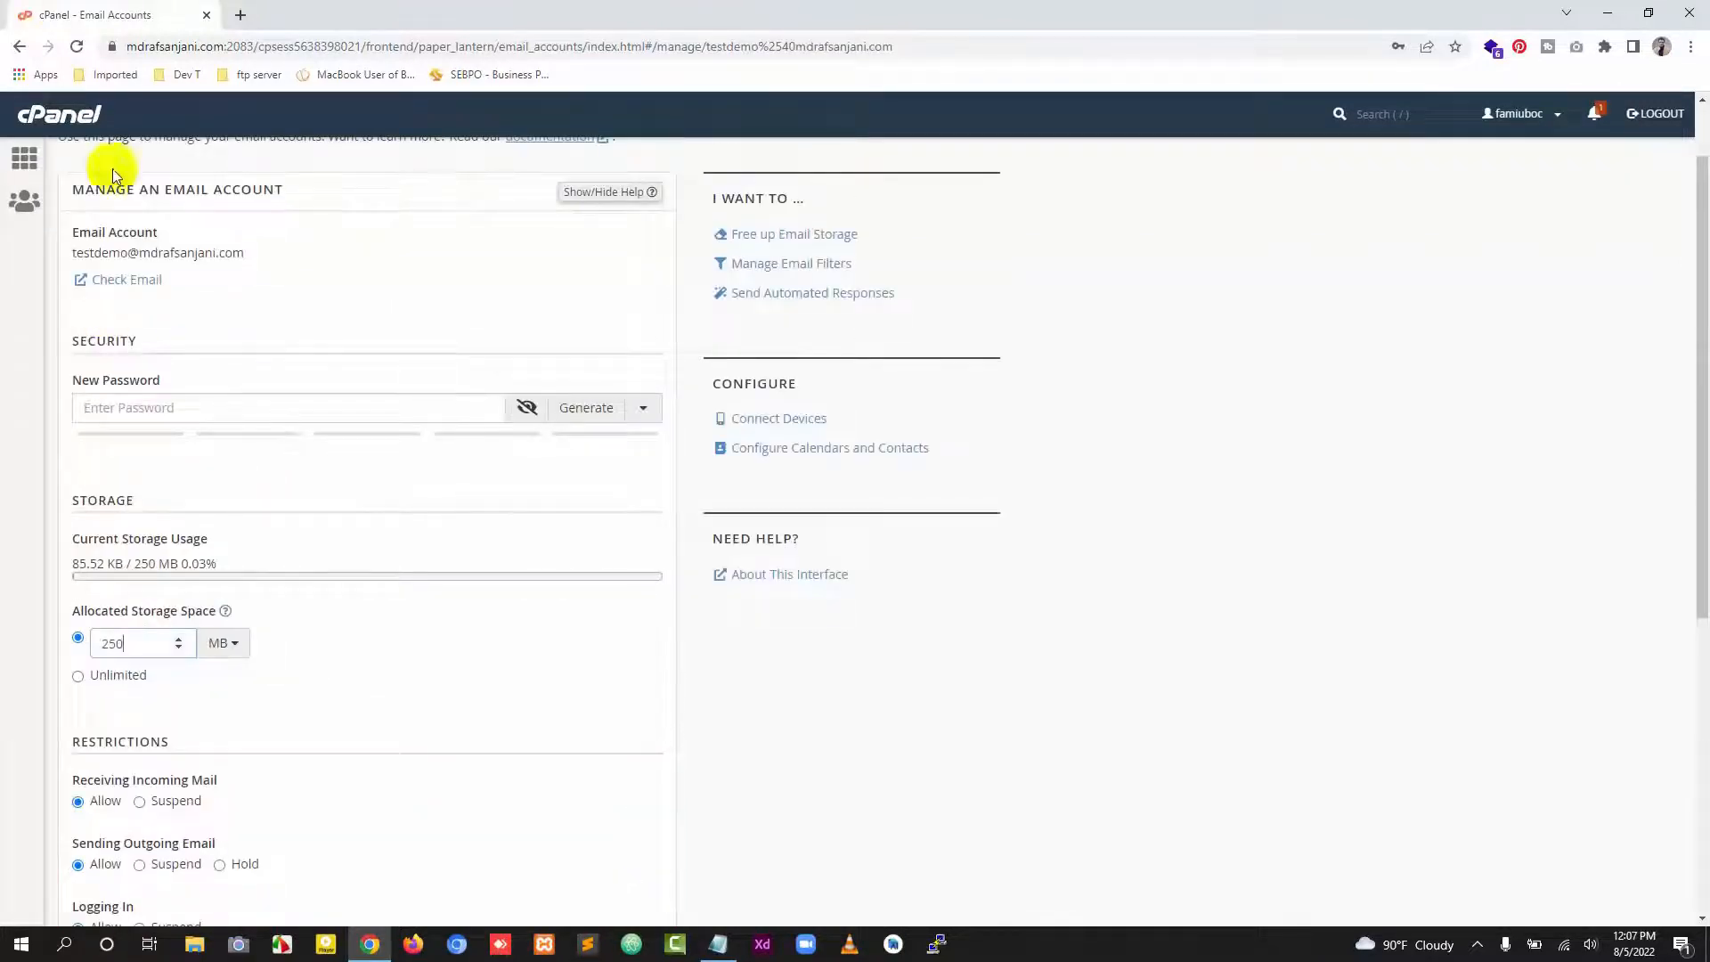
pyautogui.click(20, 46)
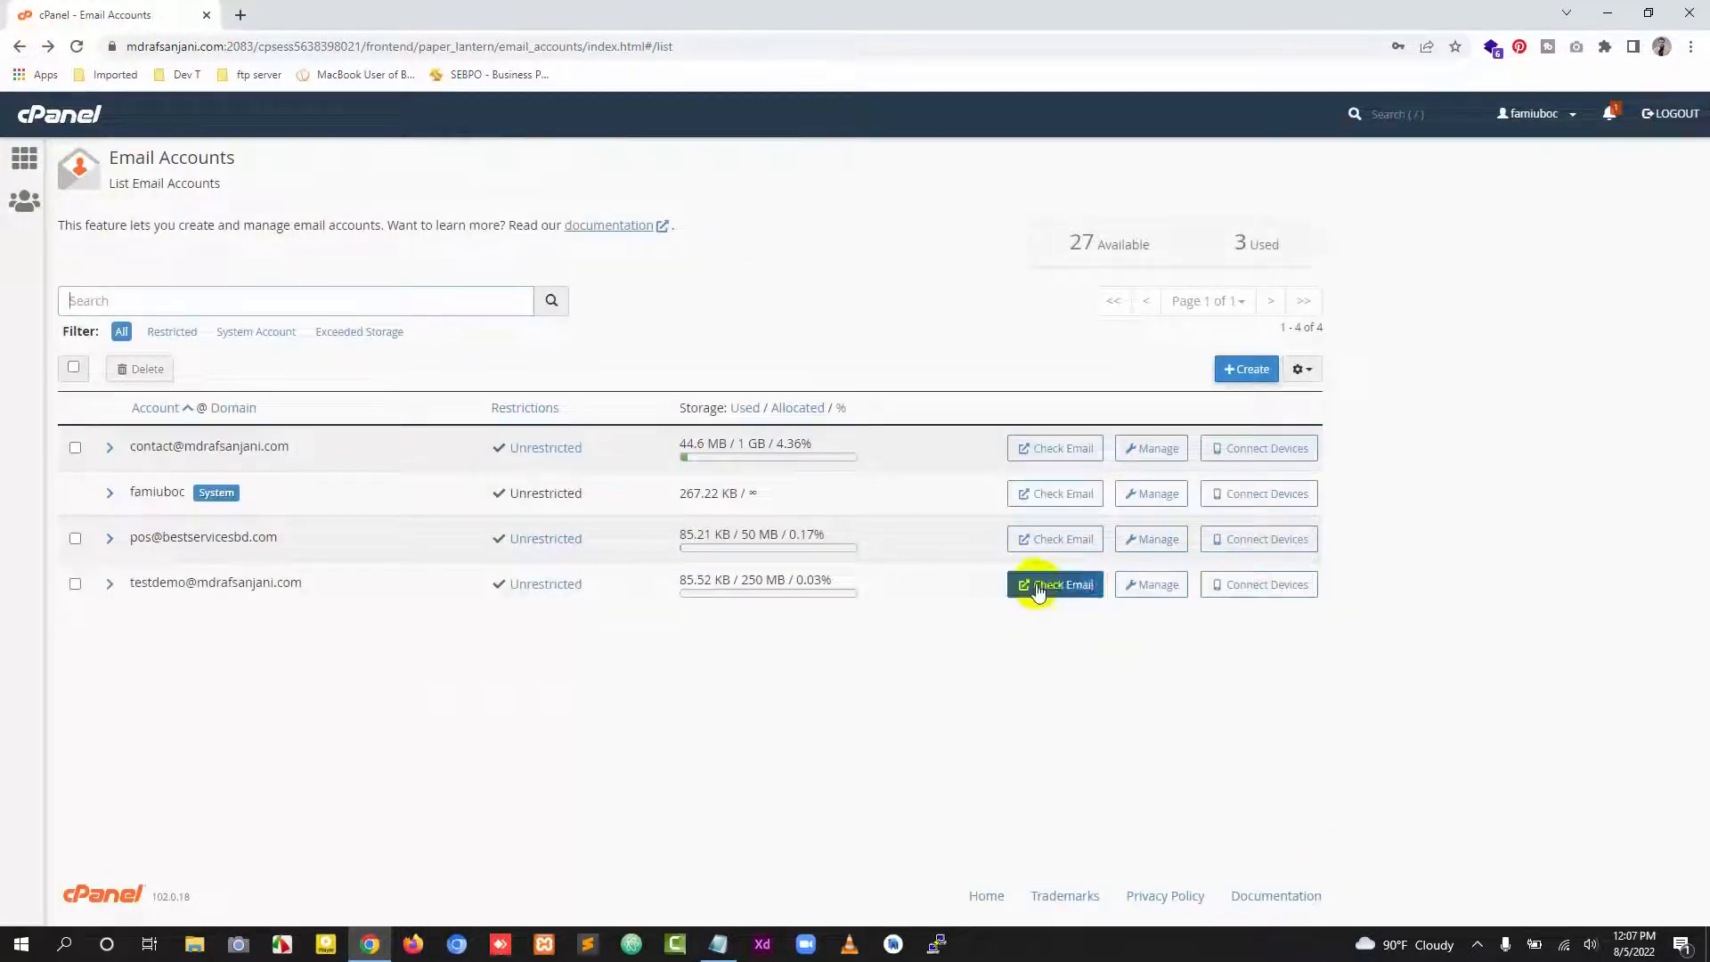
pyautogui.click(1036, 584)
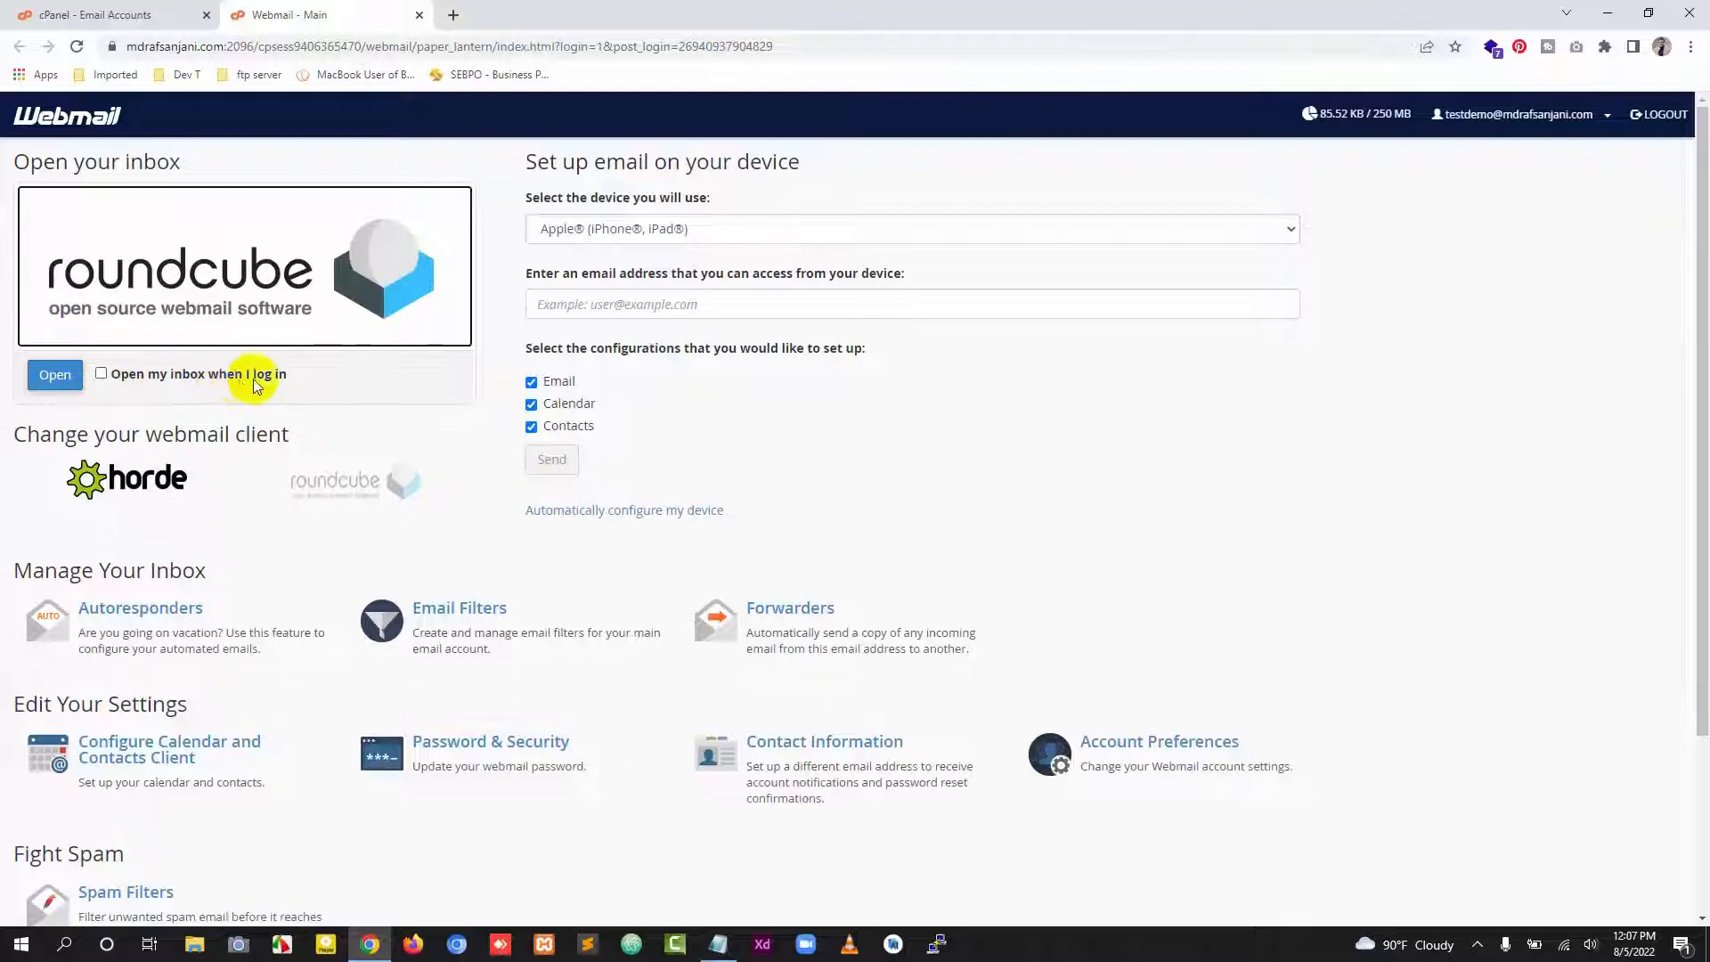
# Step: Enable opening the inbox at login and open the Roundcube inbox
pyautogui.click(101, 378)
pyautogui.click(53, 374)
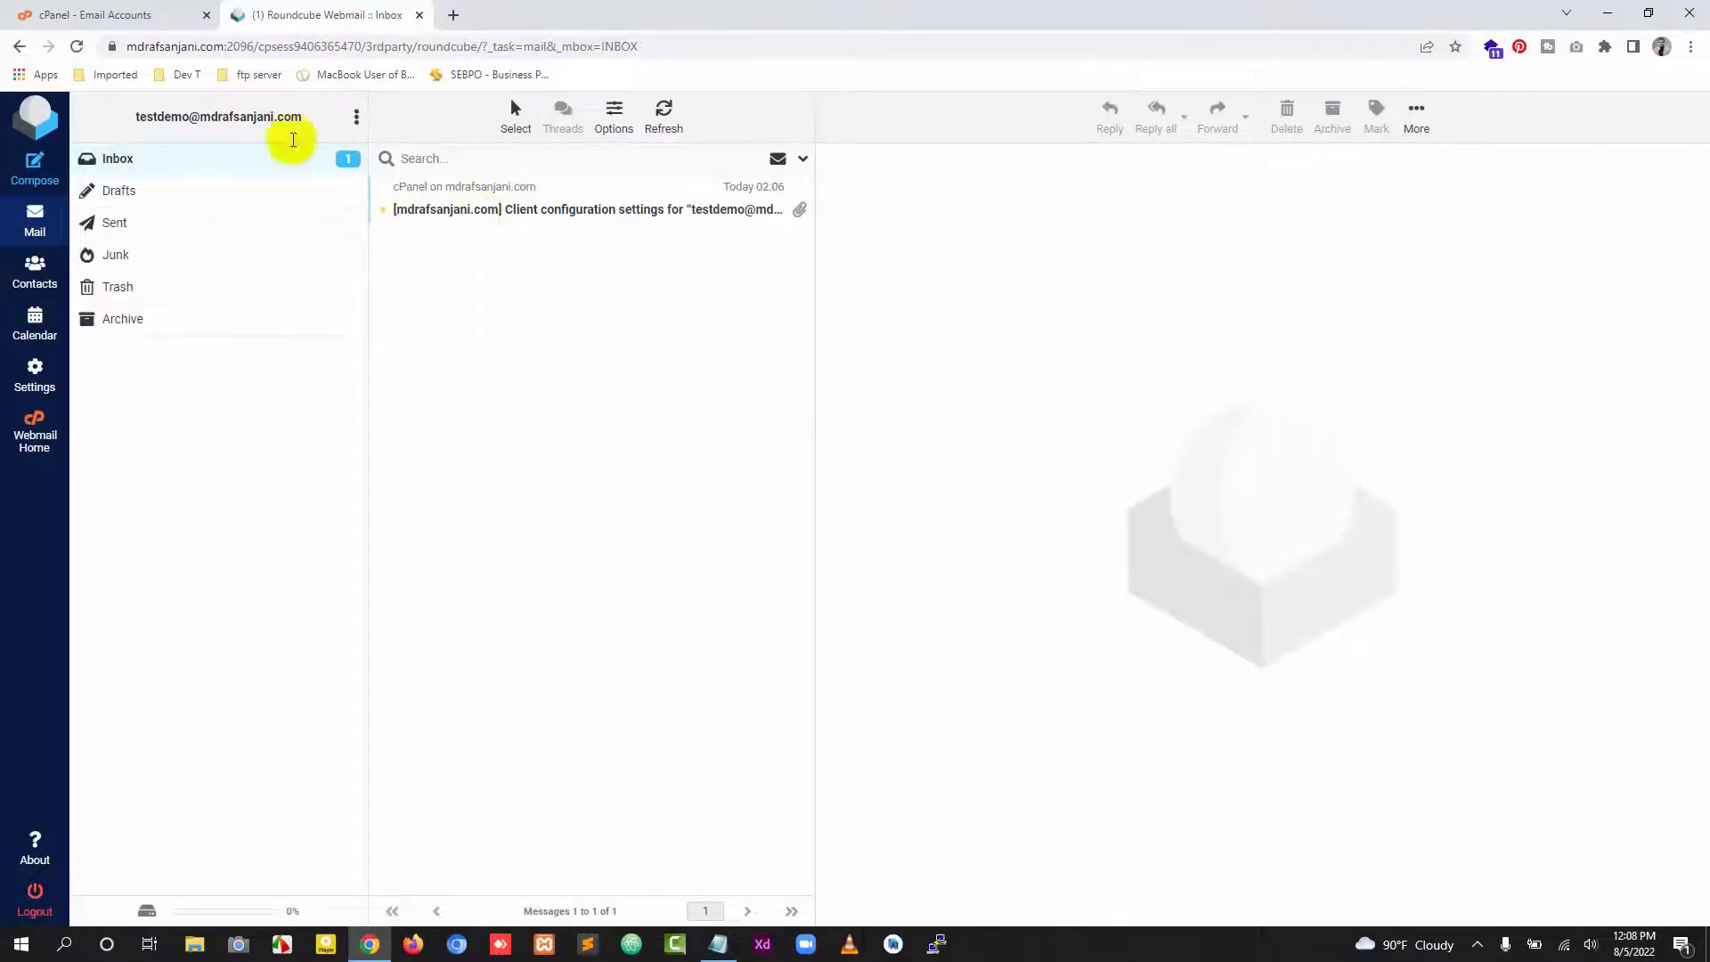
# Step: Switch to the cPanel account list to check the new account's used storage, then return to webmail
pyautogui.click(125, 13)
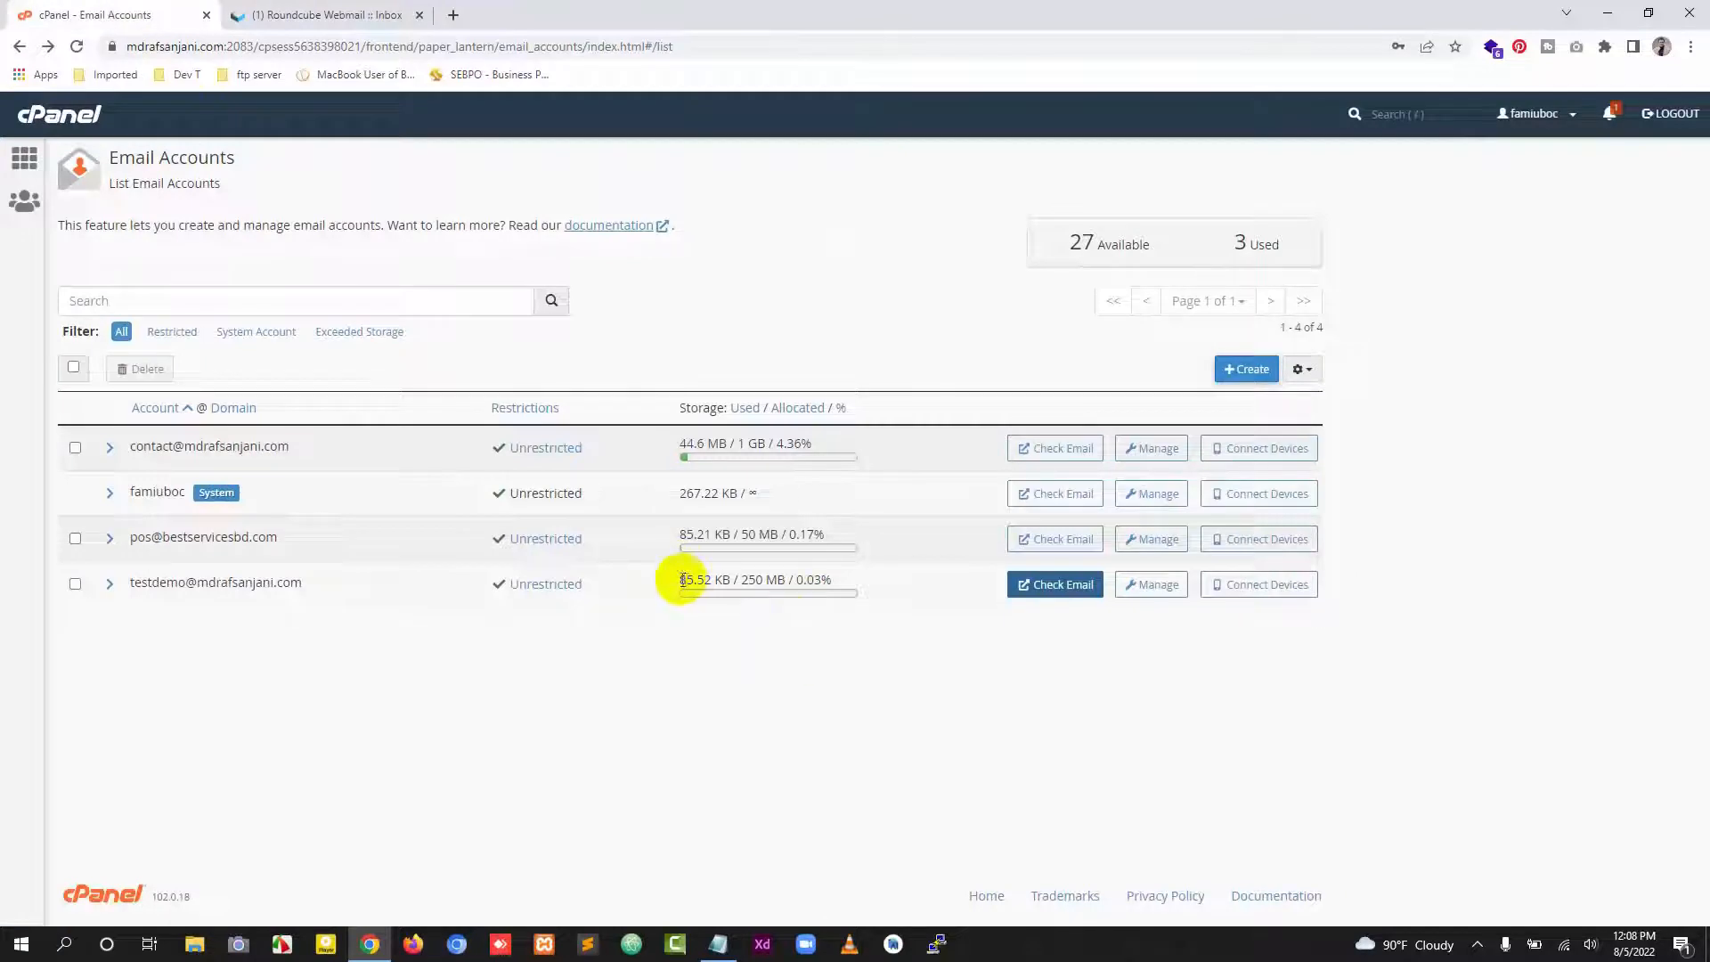
pyautogui.moveTo(682, 580); pyautogui.dragTo(723, 580)
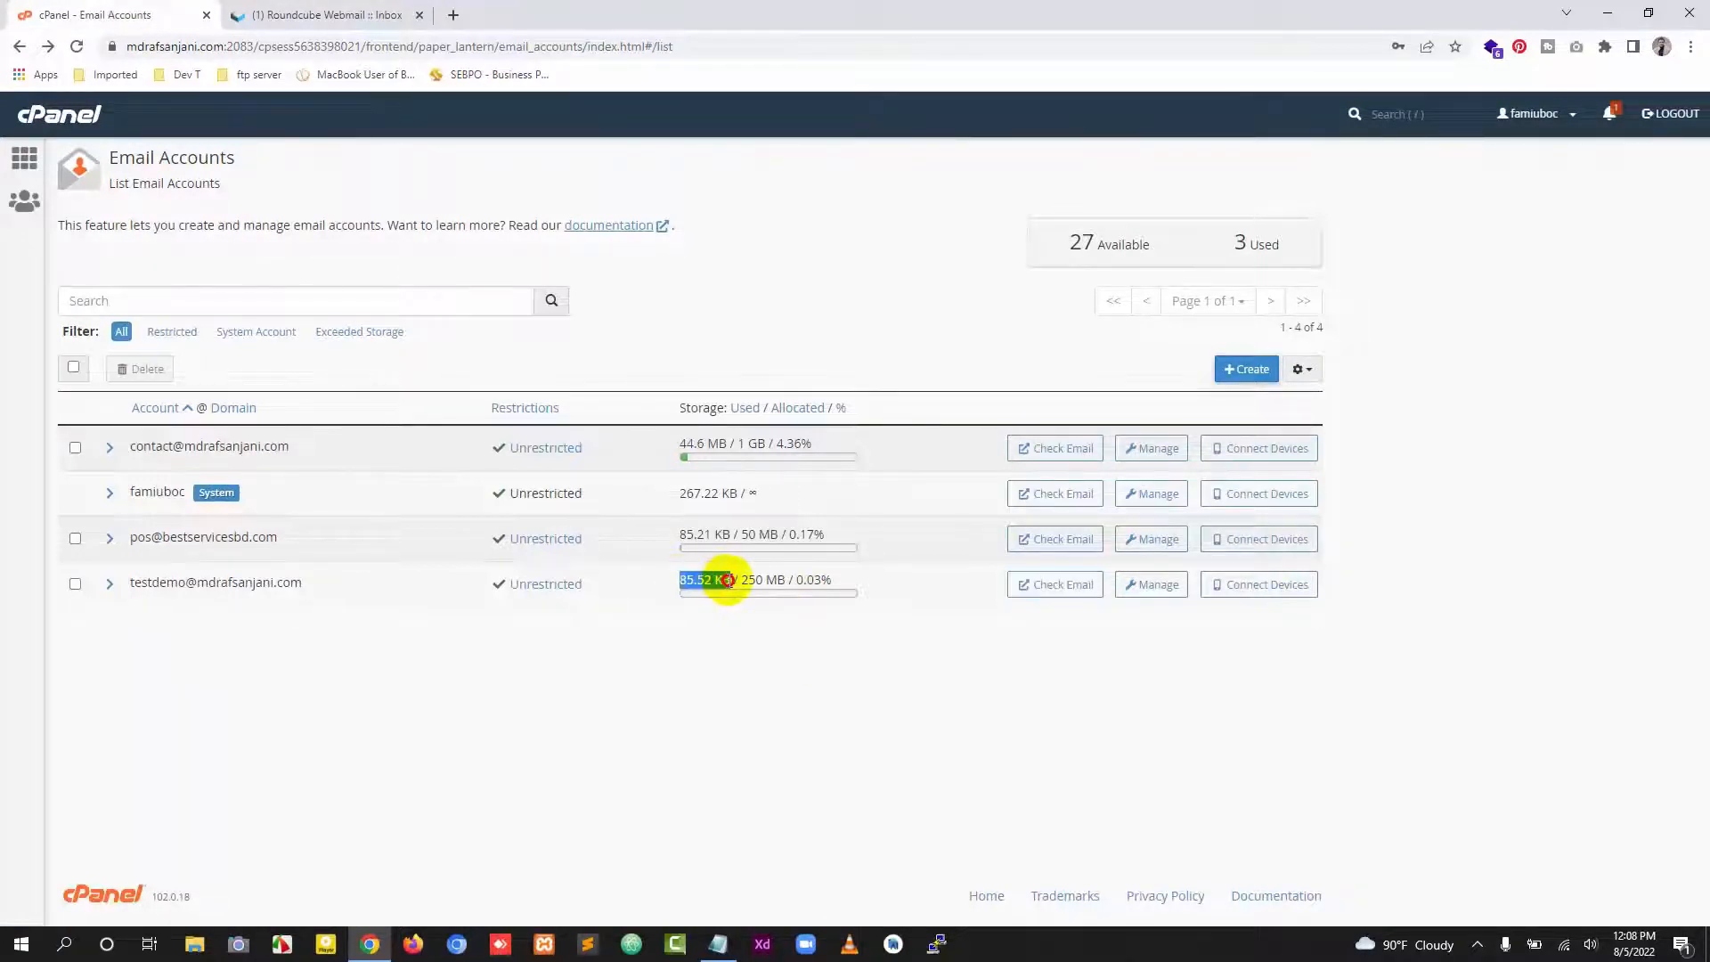
pyautogui.click(336, 16)
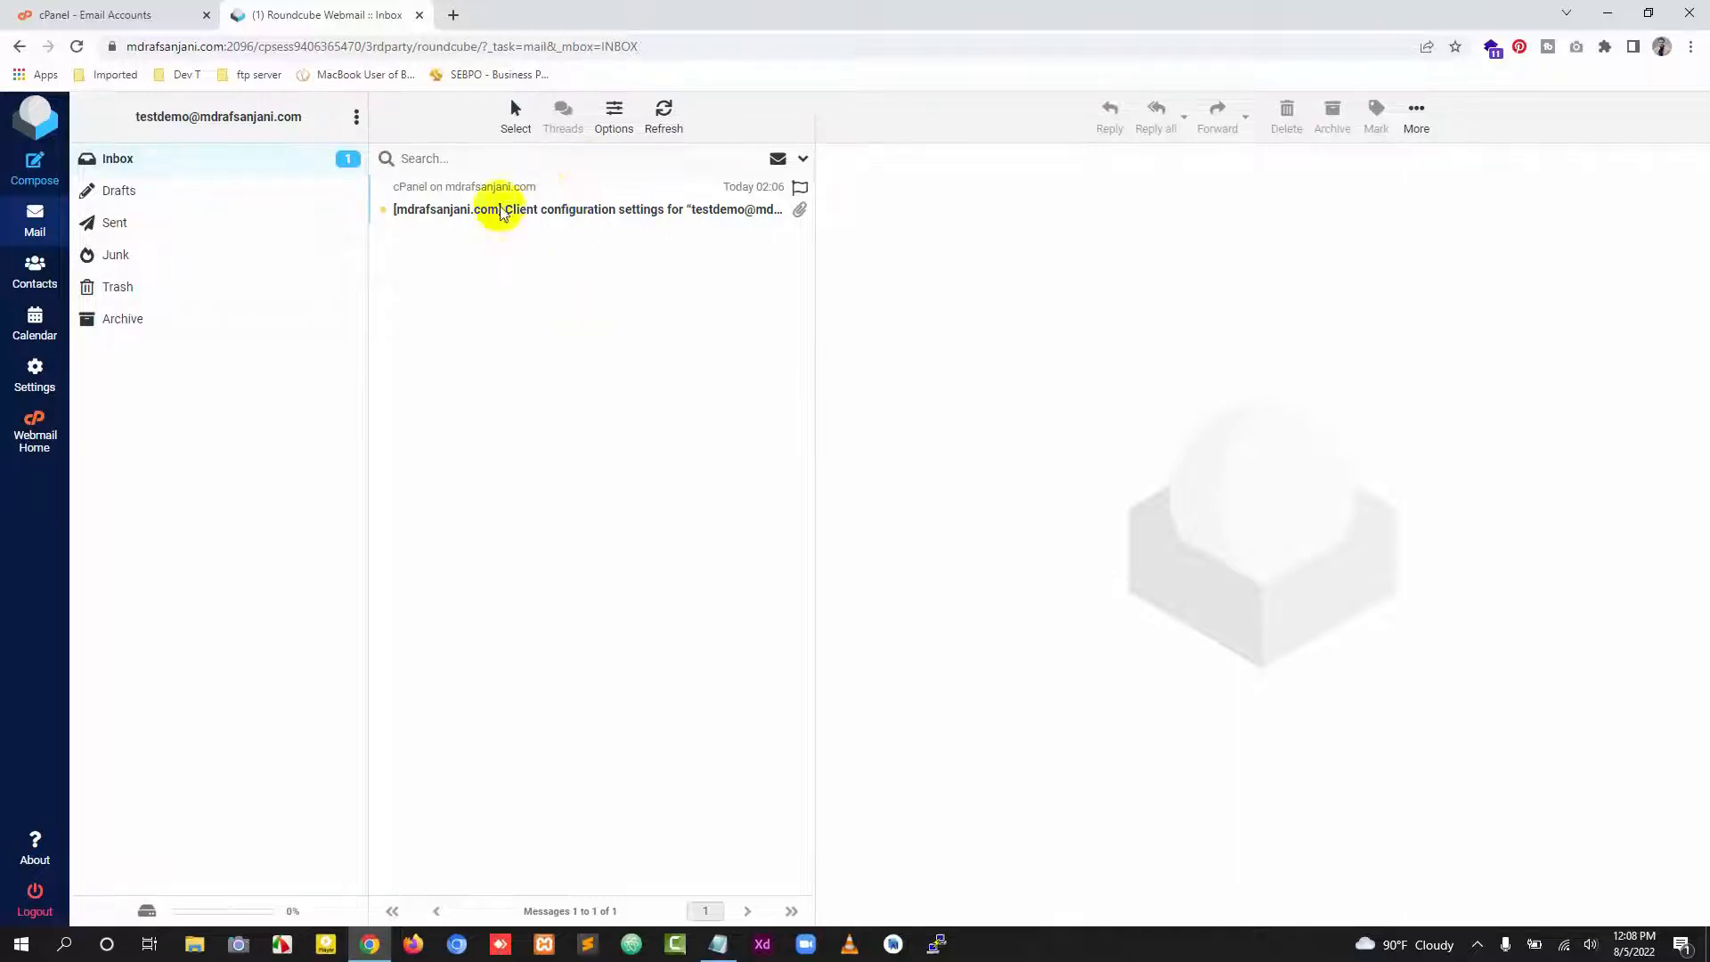
# Step: Open the client configuration settings message and read through its mail, calendar and contacts settings
pyautogui.click(571, 220)
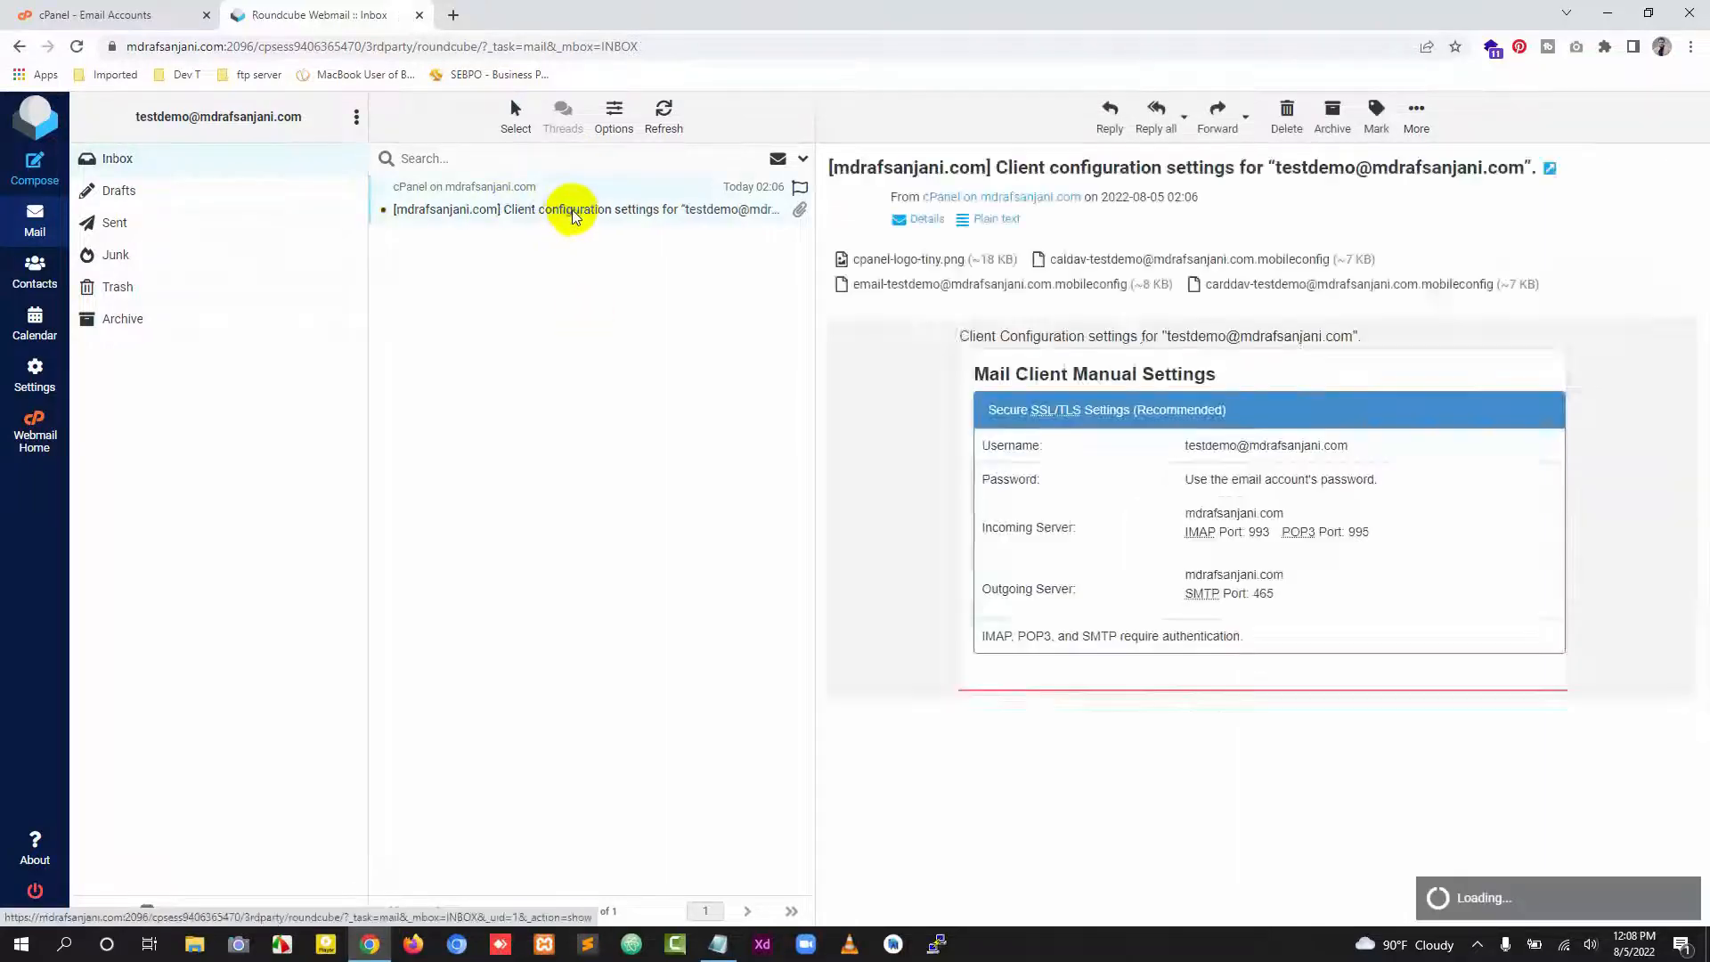
pyautogui.scroll(-5, 1292, 504)
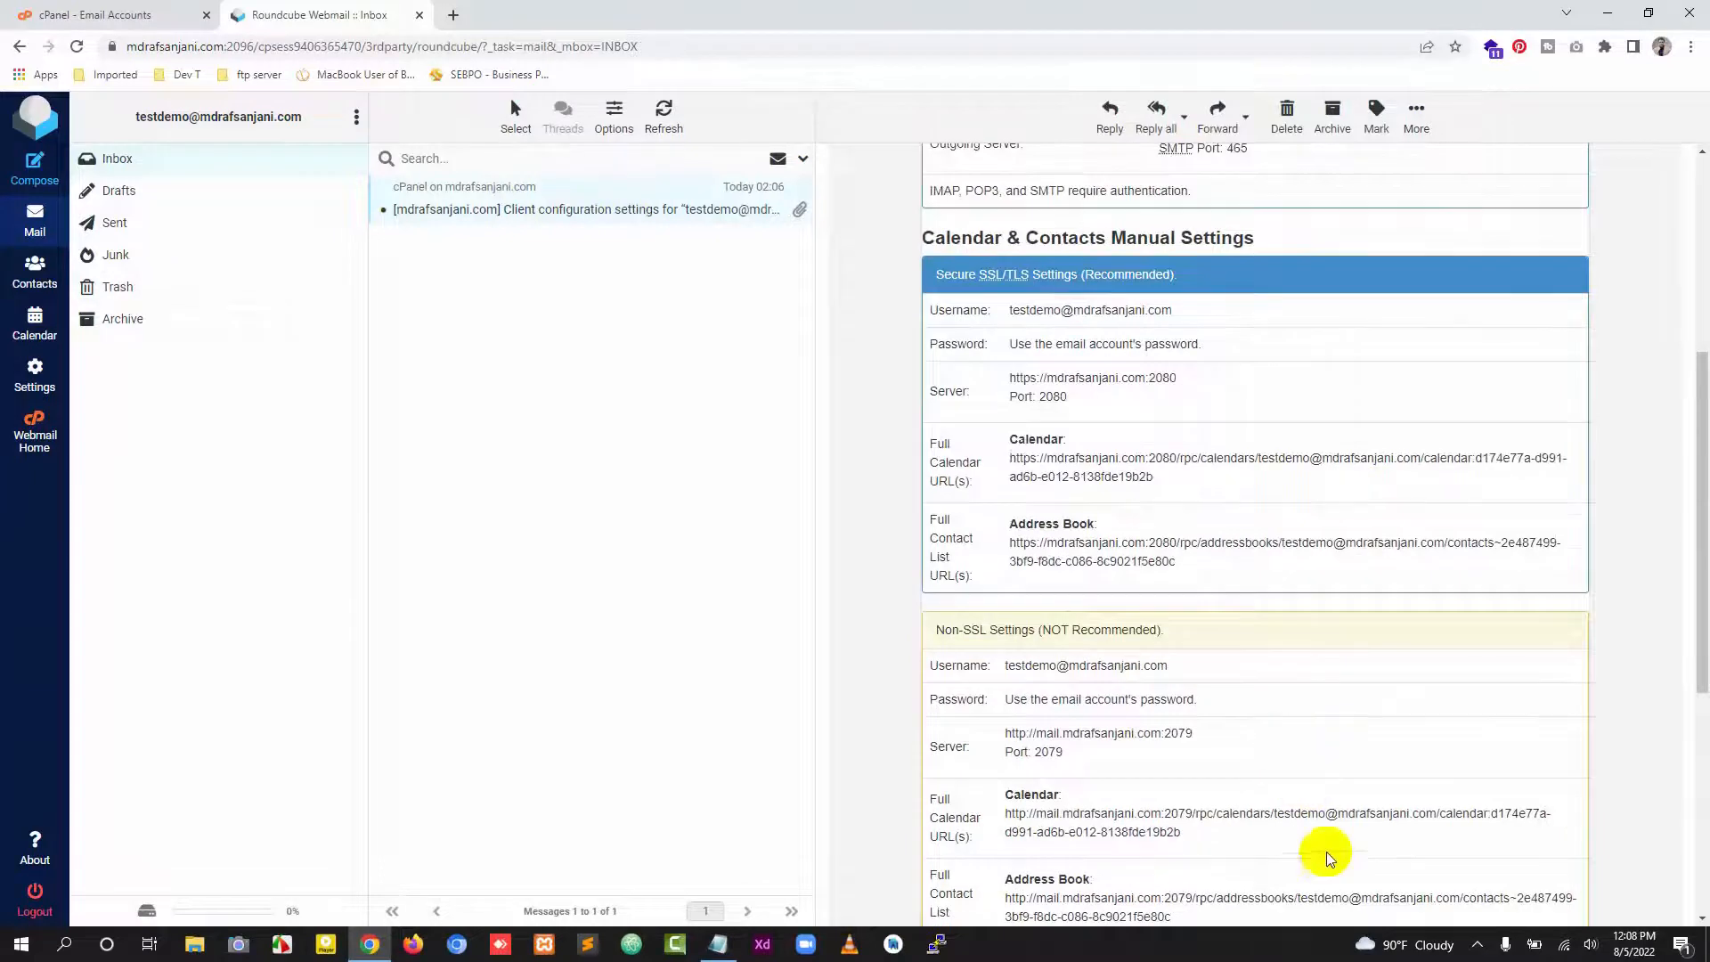
pyautogui.scroll(5, 1325, 848)
pyautogui.scroll(-8, 1163, 575)
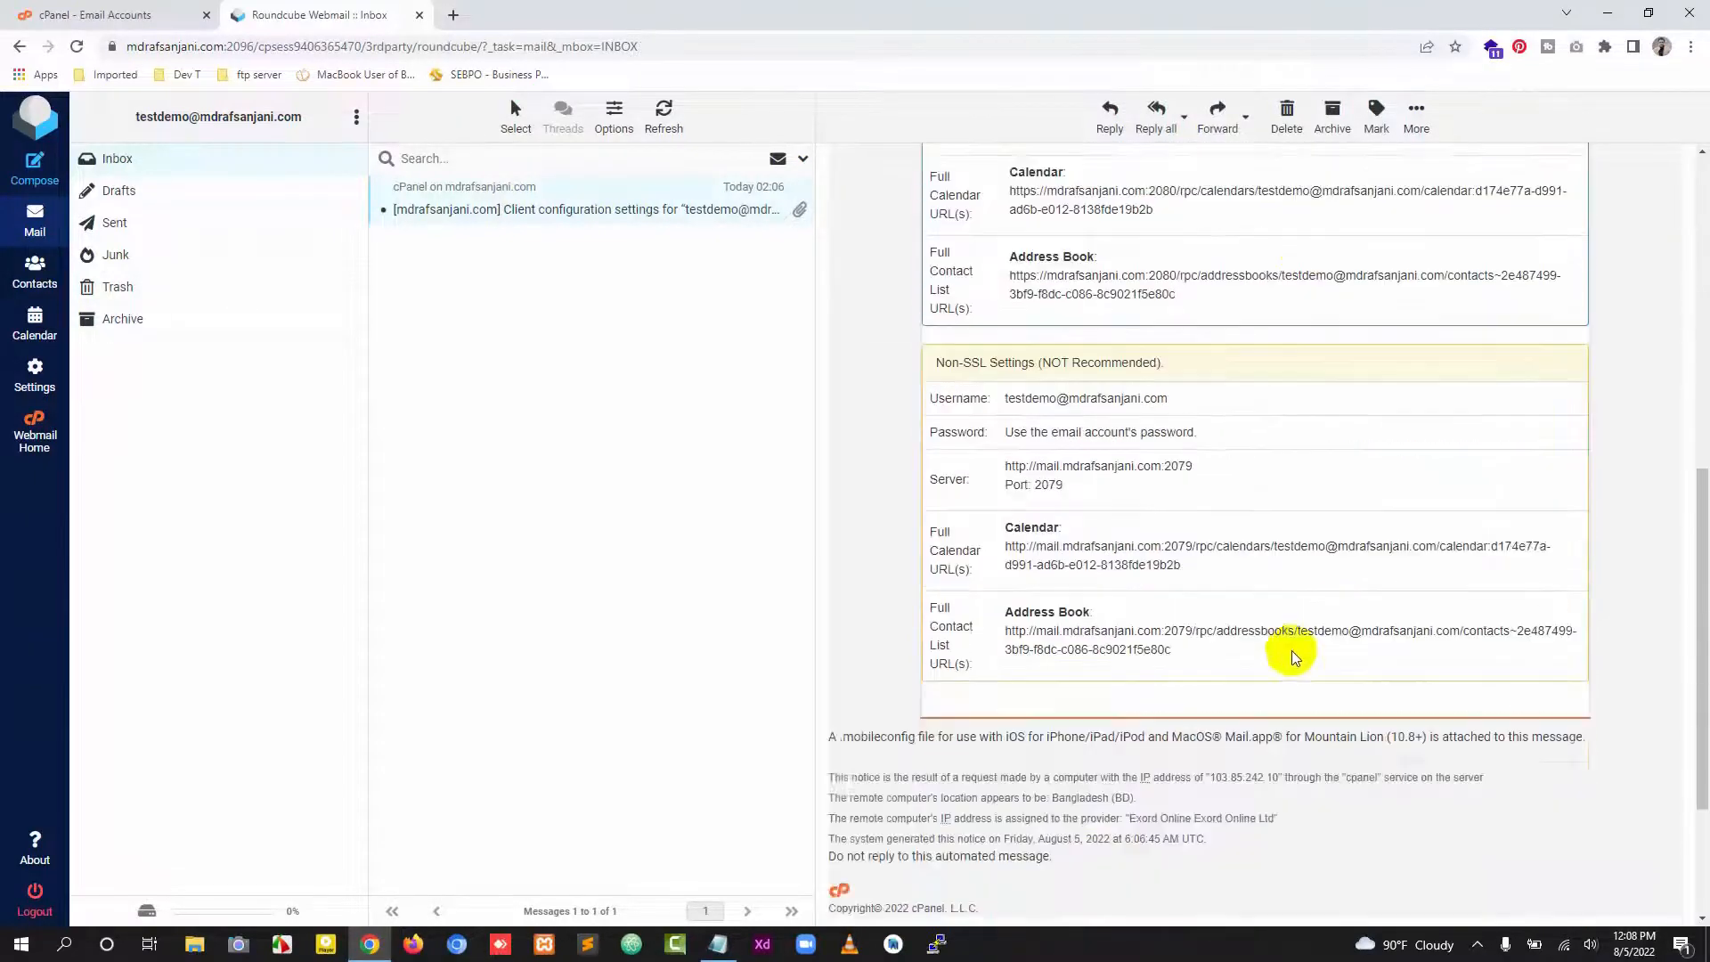
pyautogui.scroll(8, 1291, 649)
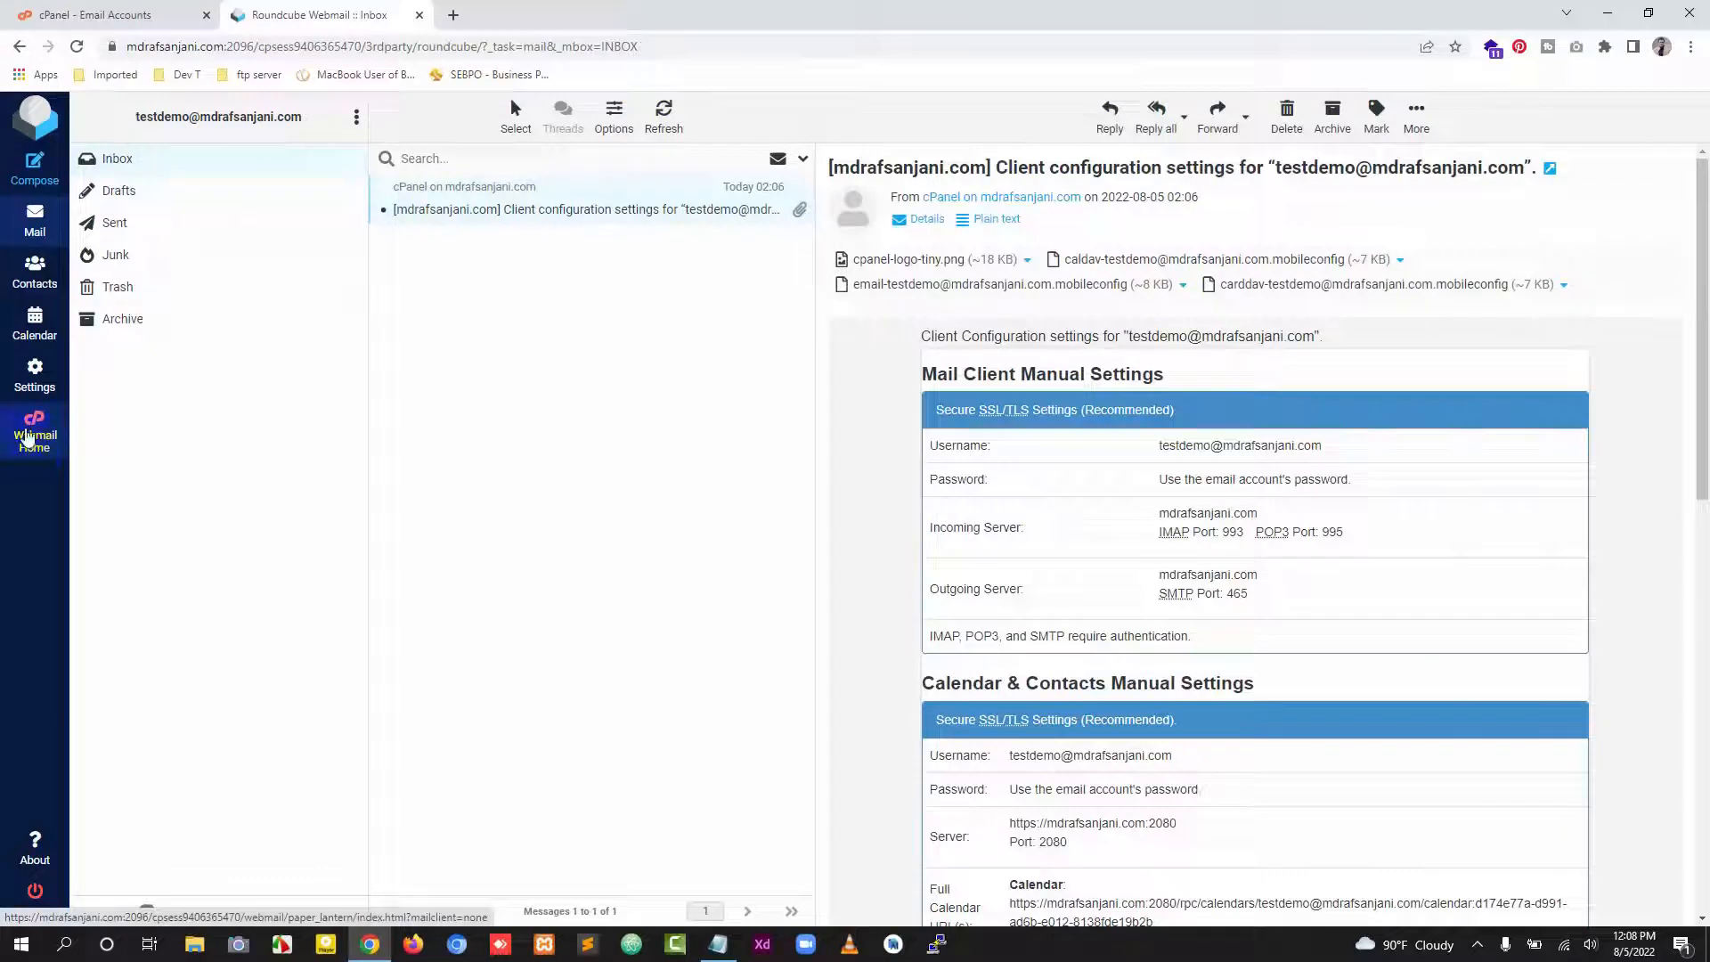
# Step: Go to Webmail Home, open Configure Mail Client and show the non-SSL/TLS manual settings
pyautogui.click(28, 437)
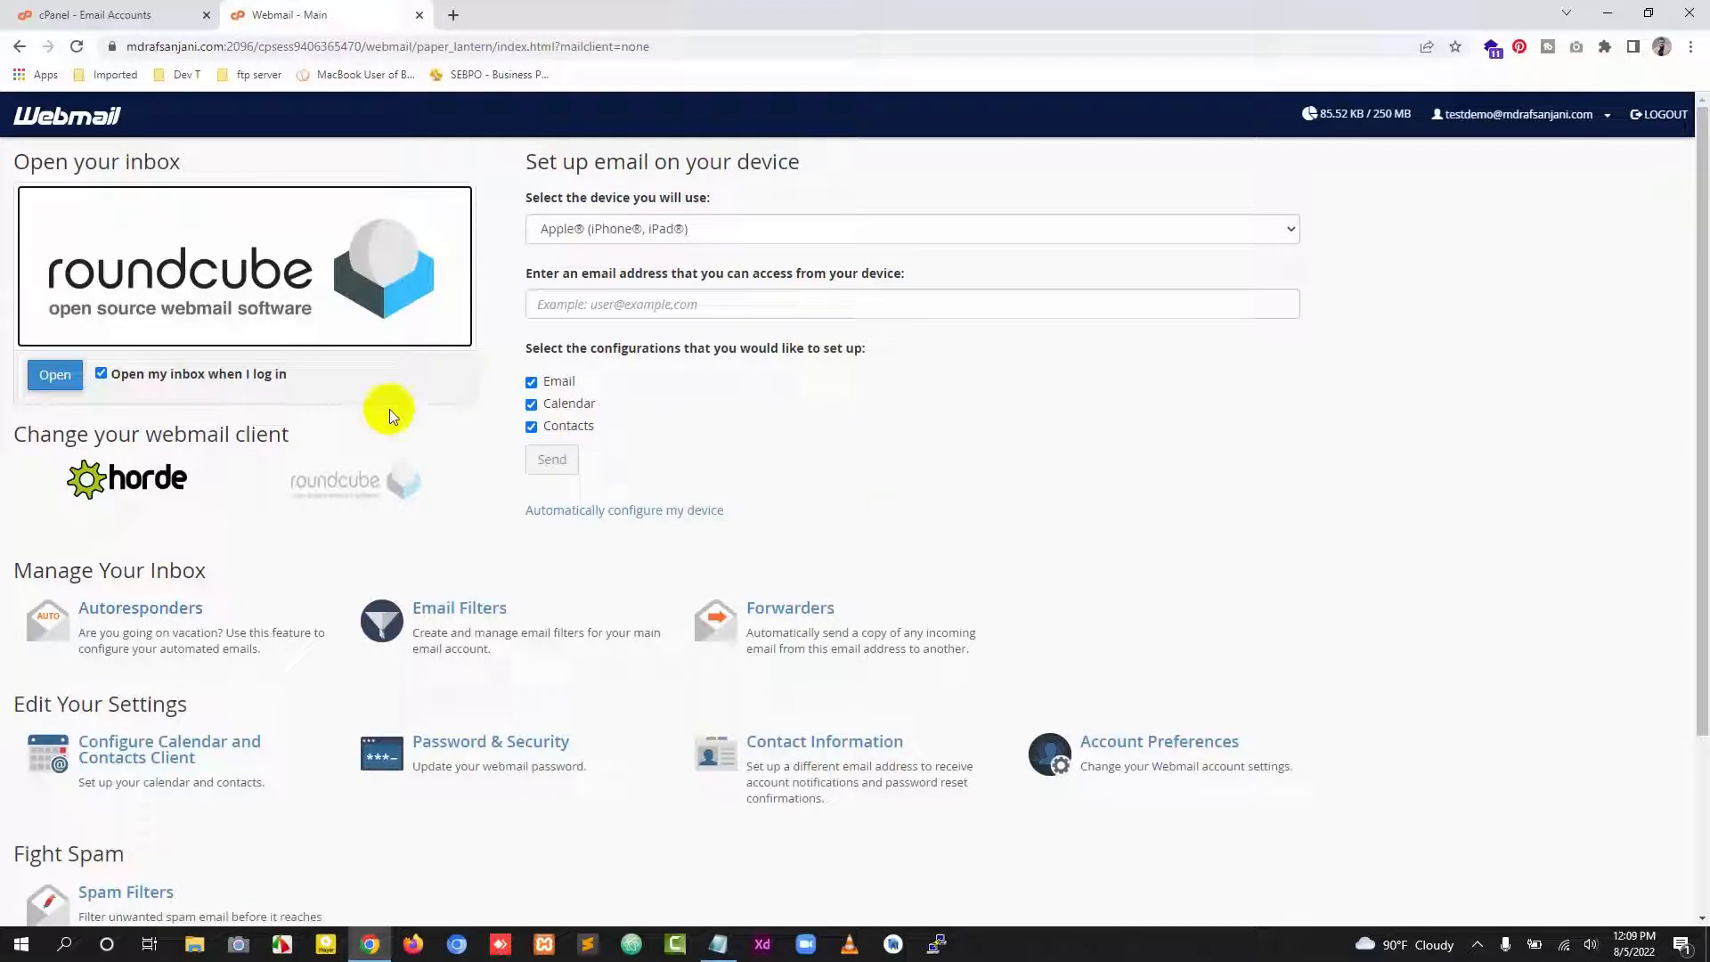
pyautogui.scroll(-3, 386, 408)
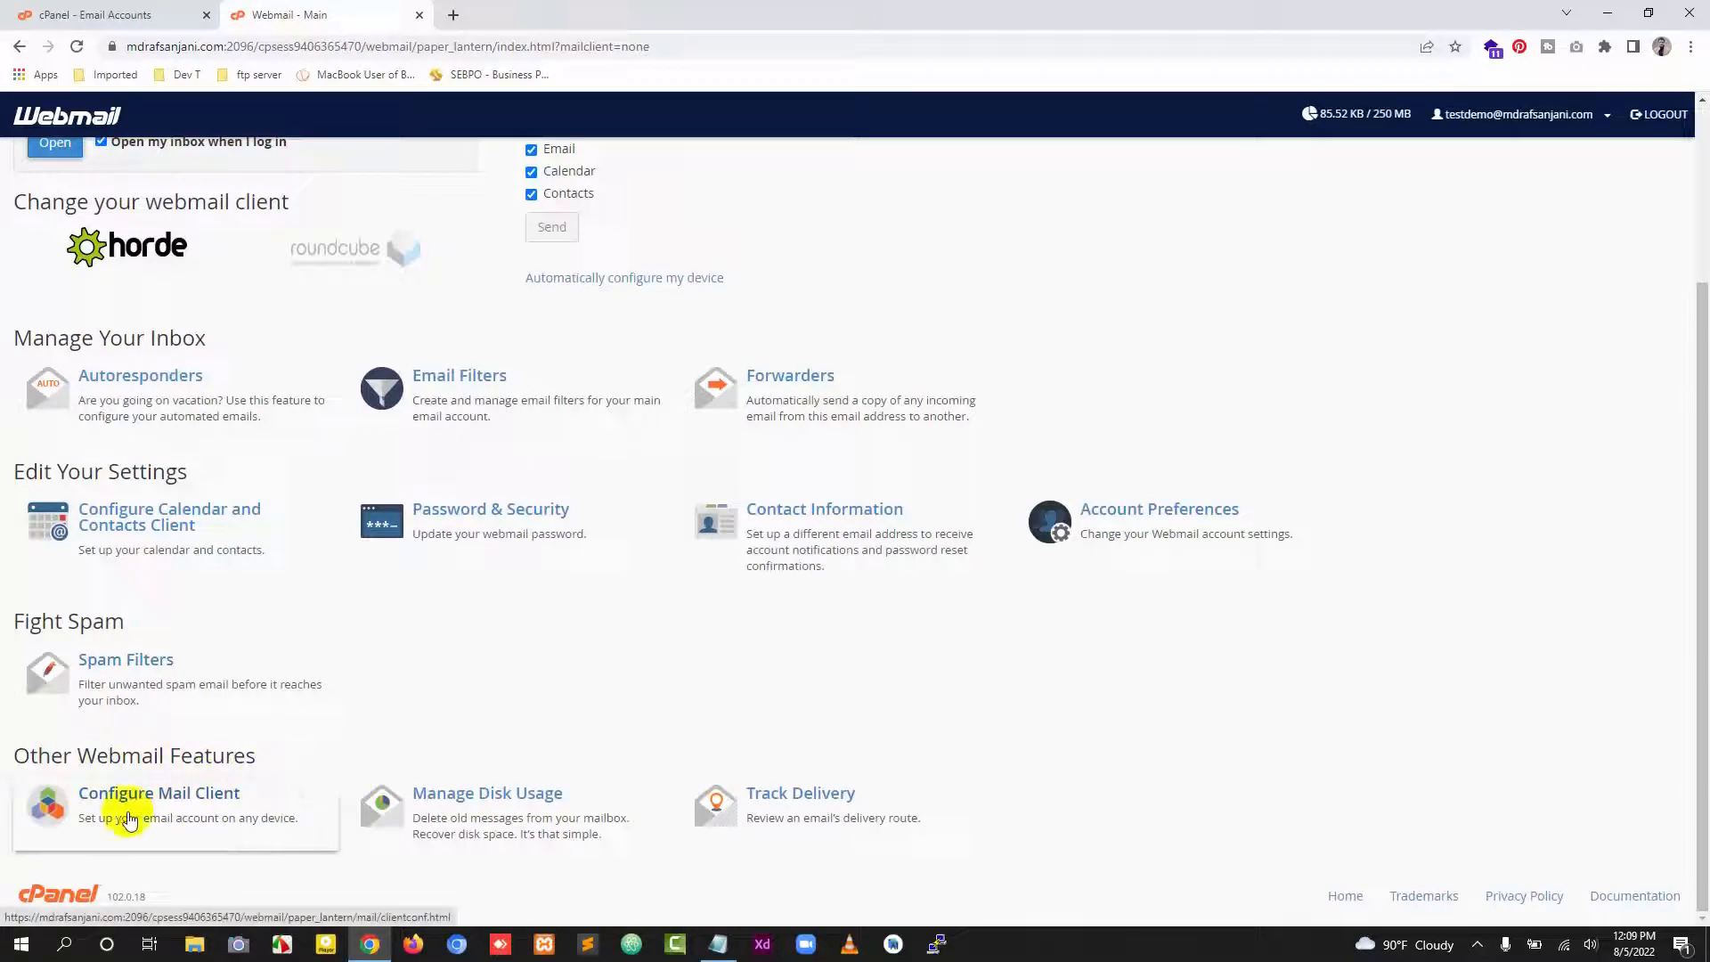
pyautogui.click(203, 809)
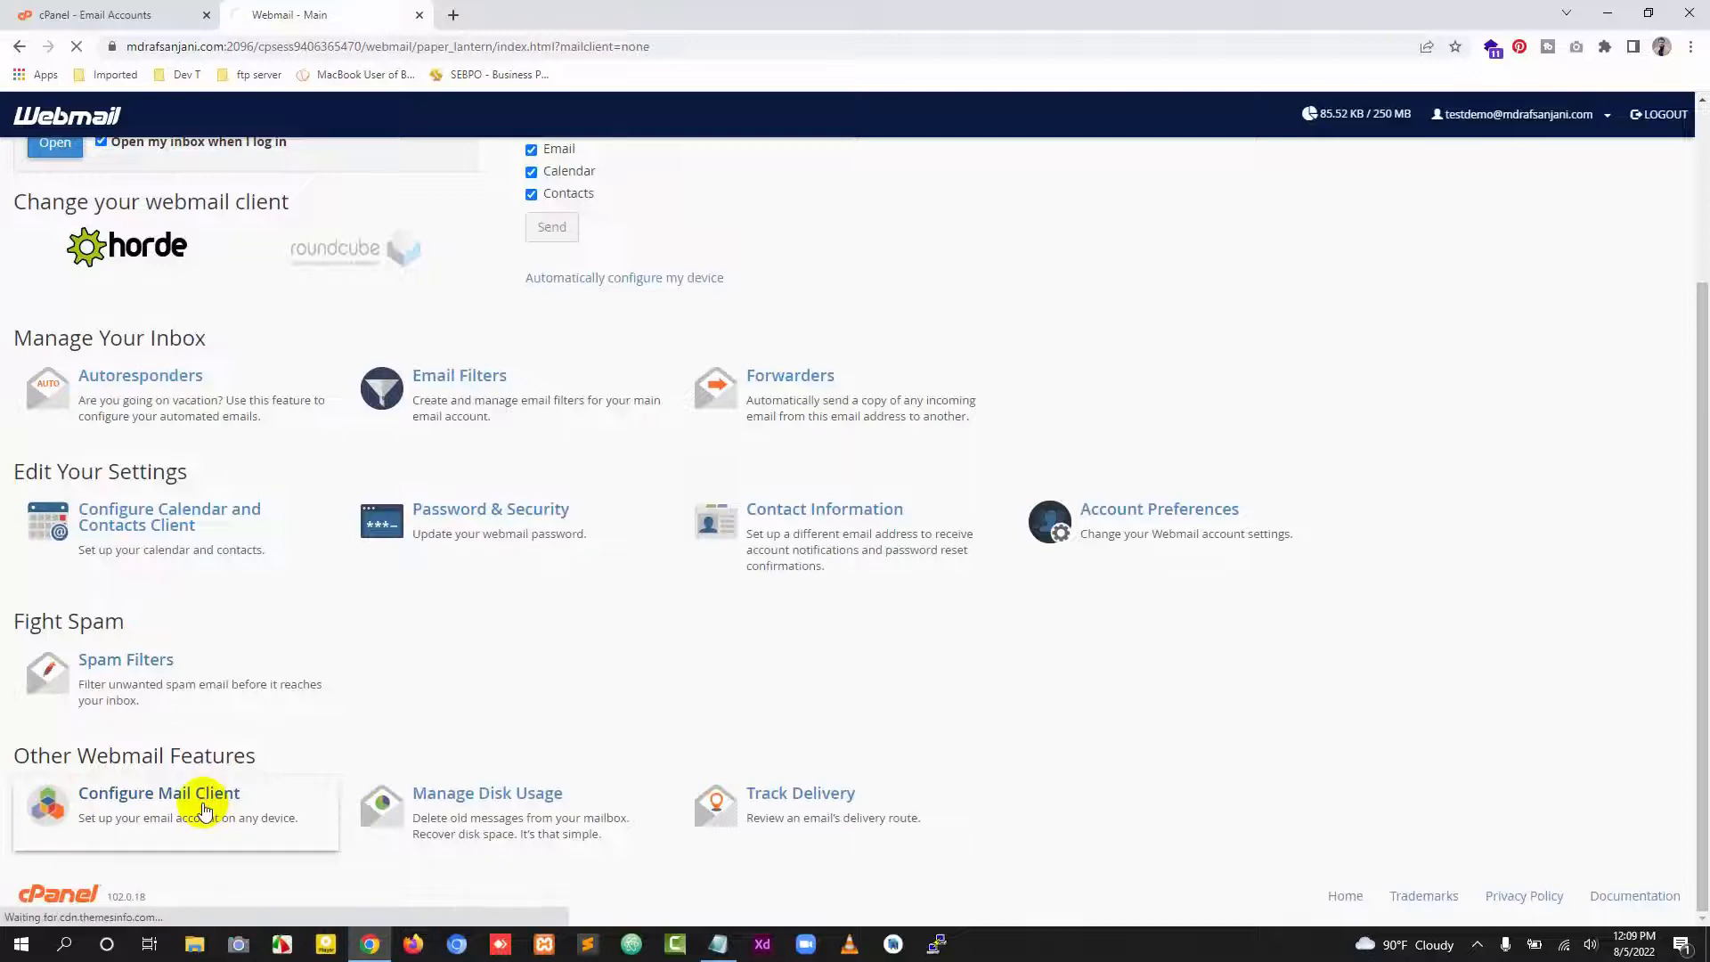
pyautogui.scroll(-5, 928, 596)
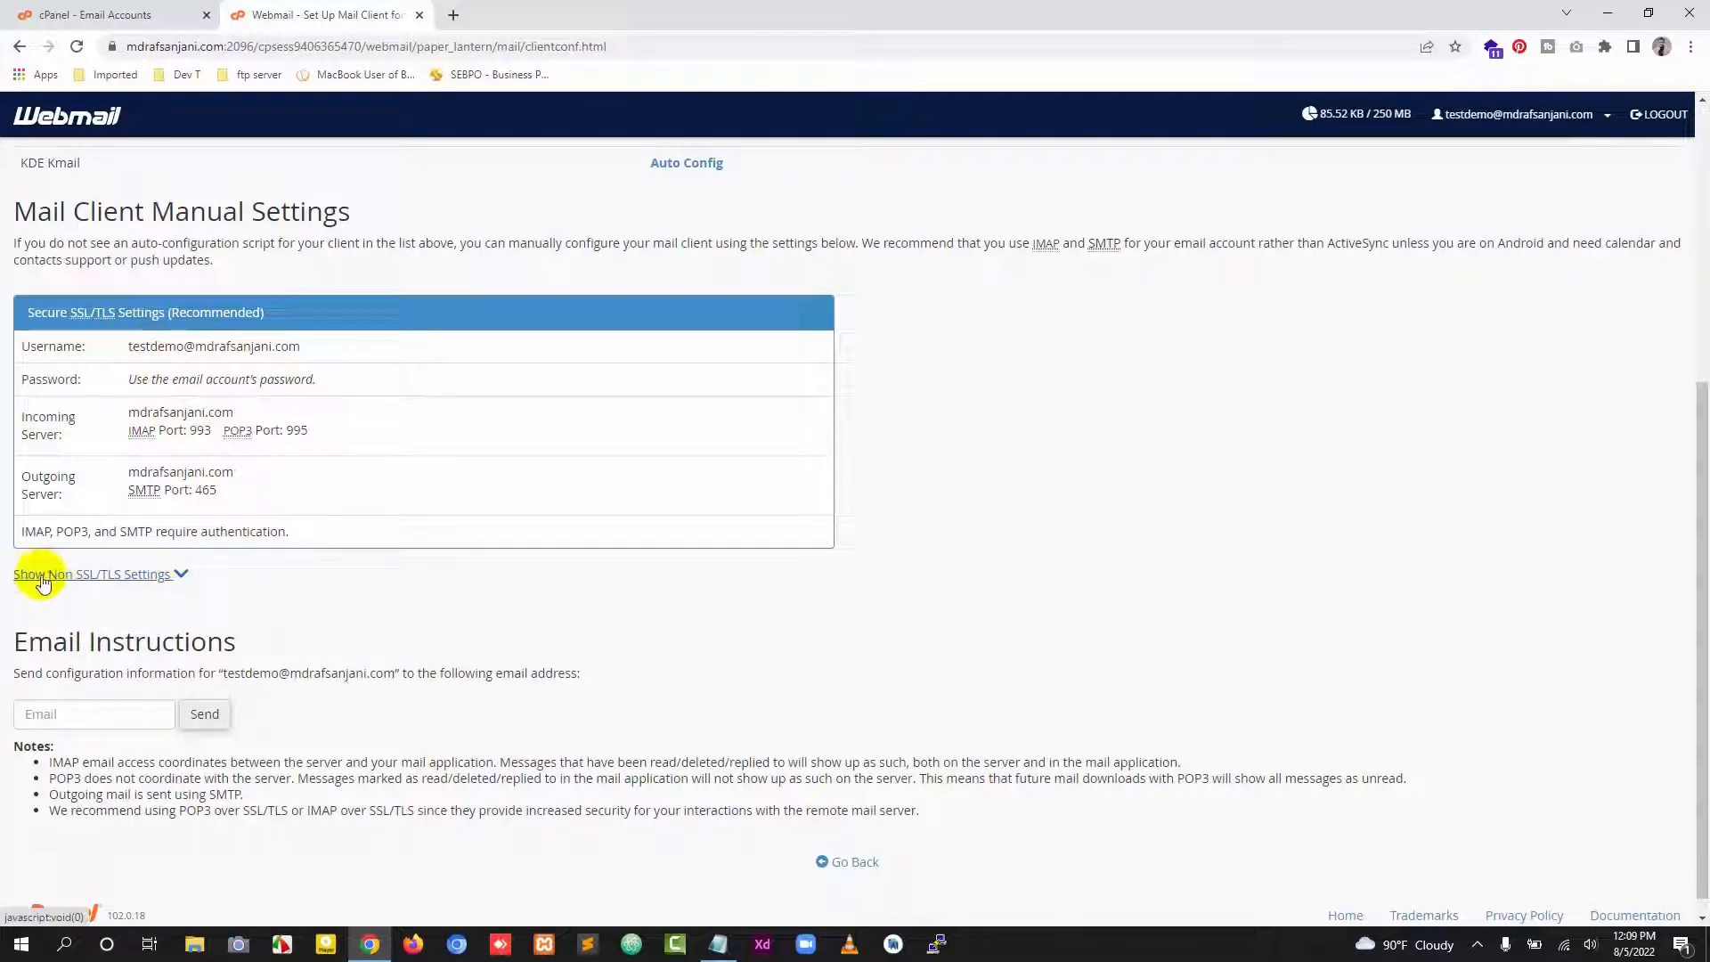
pyautogui.click(183, 577)
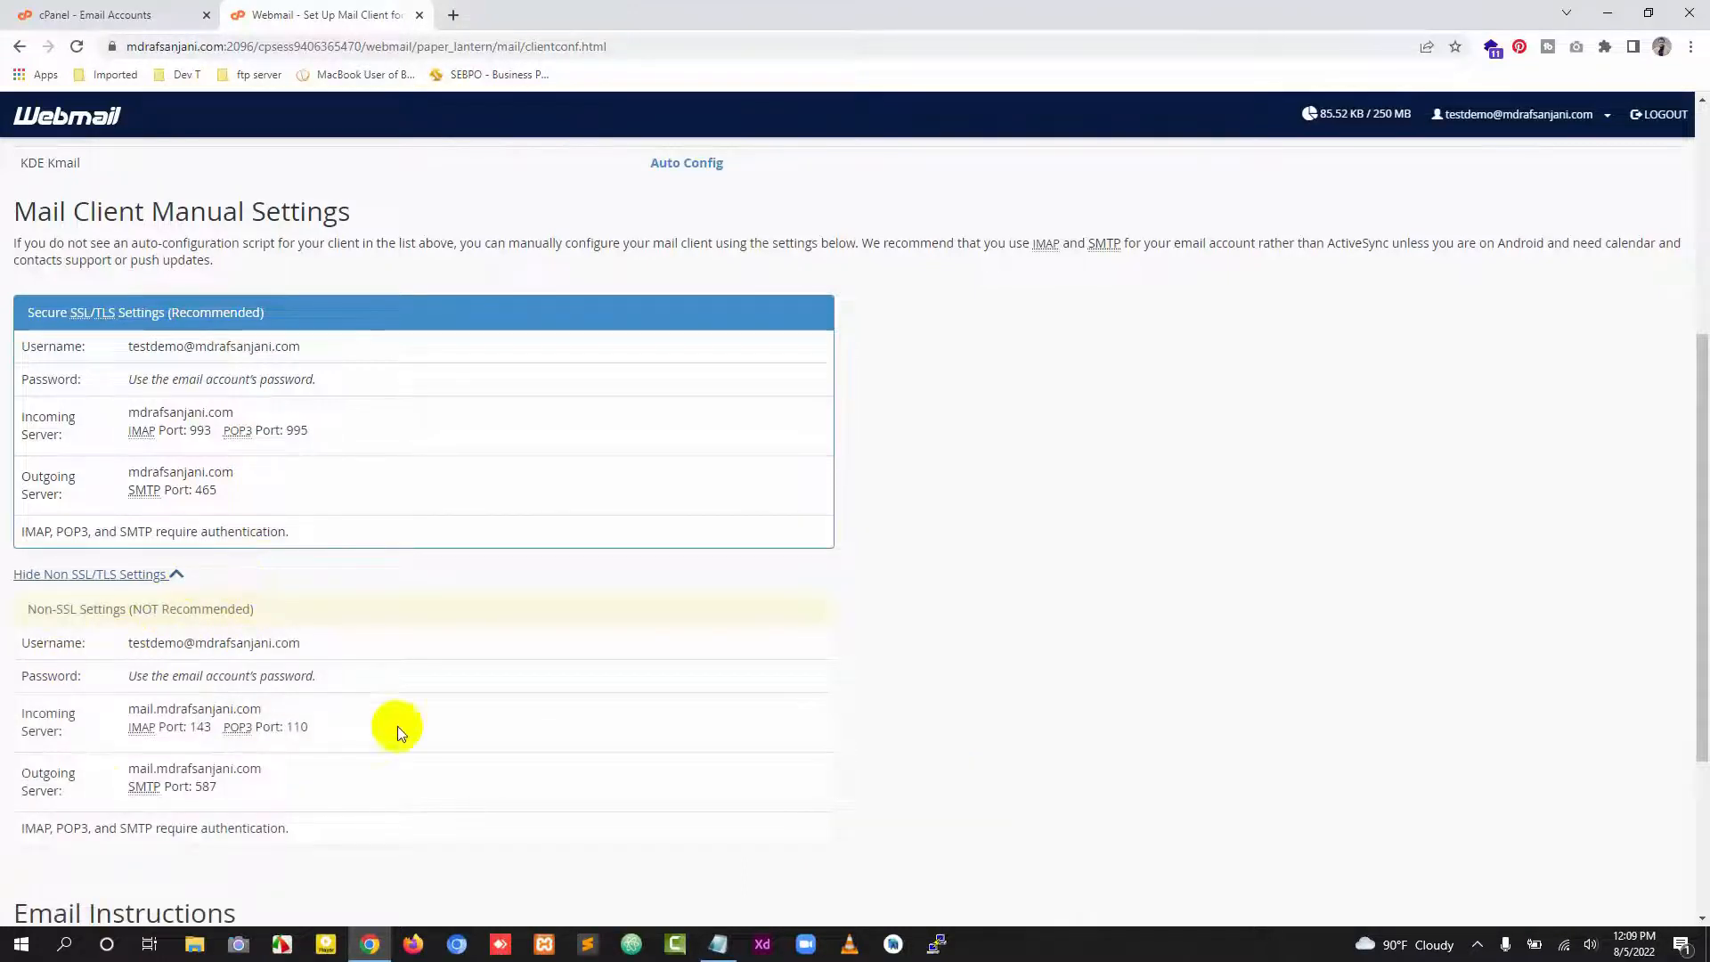
pyautogui.scroll(-2, 357, 697)
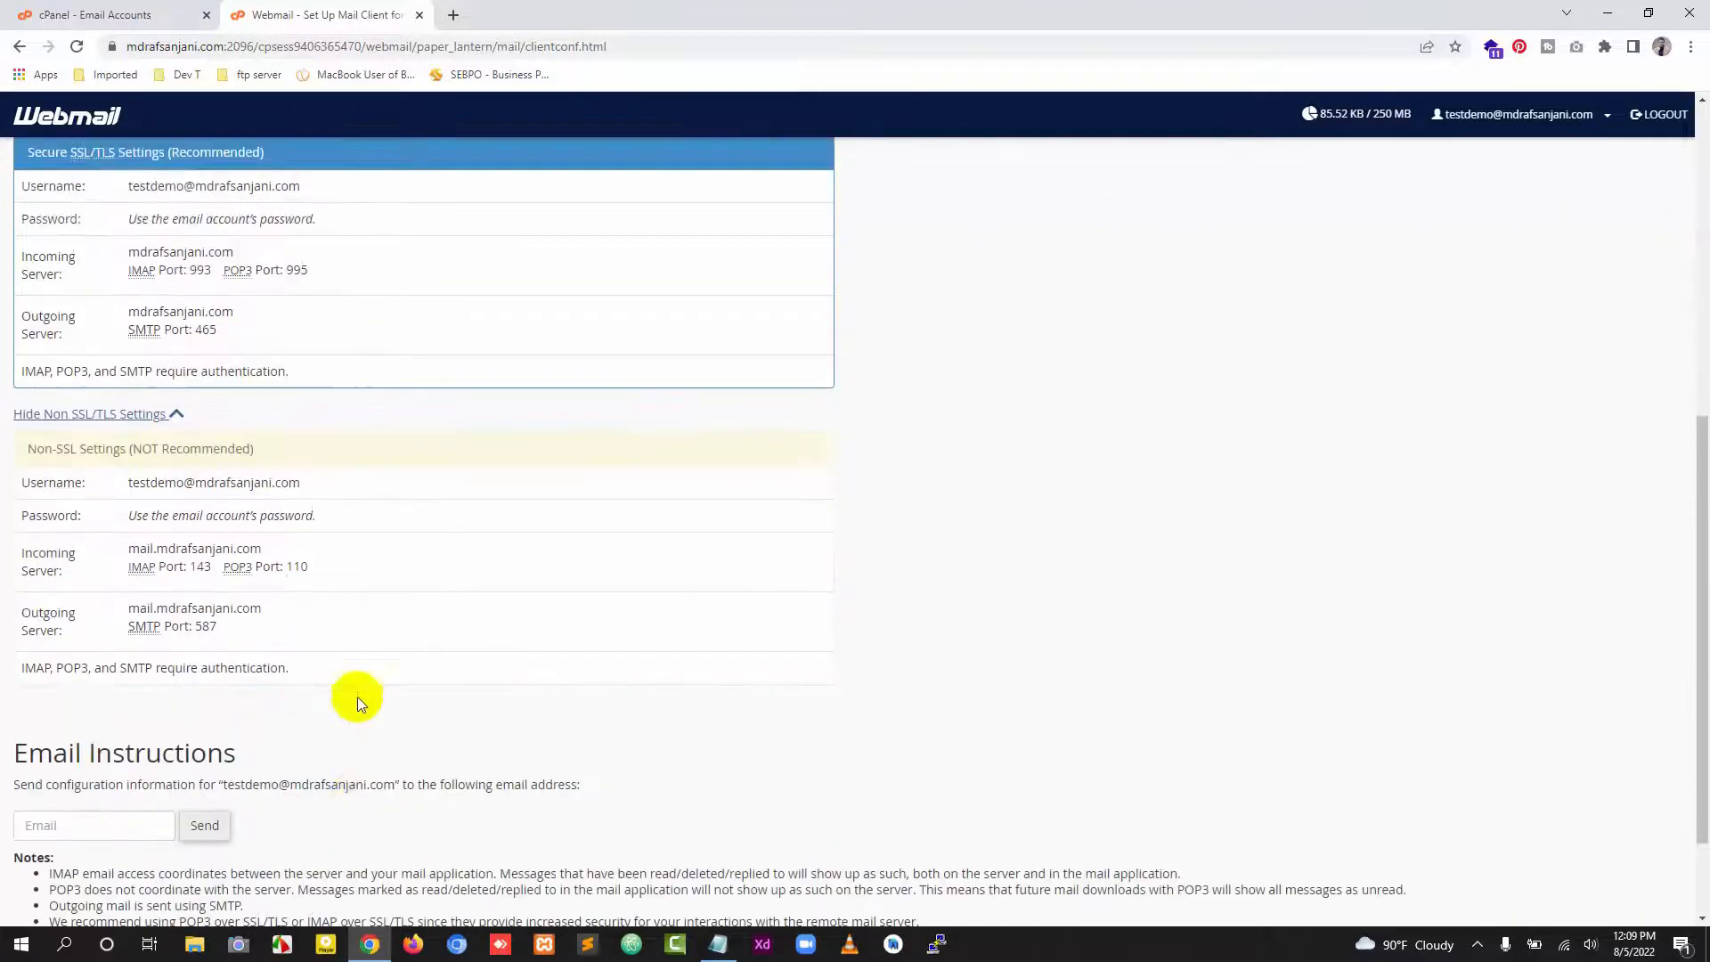
pyautogui.scroll(2, 365, 682)
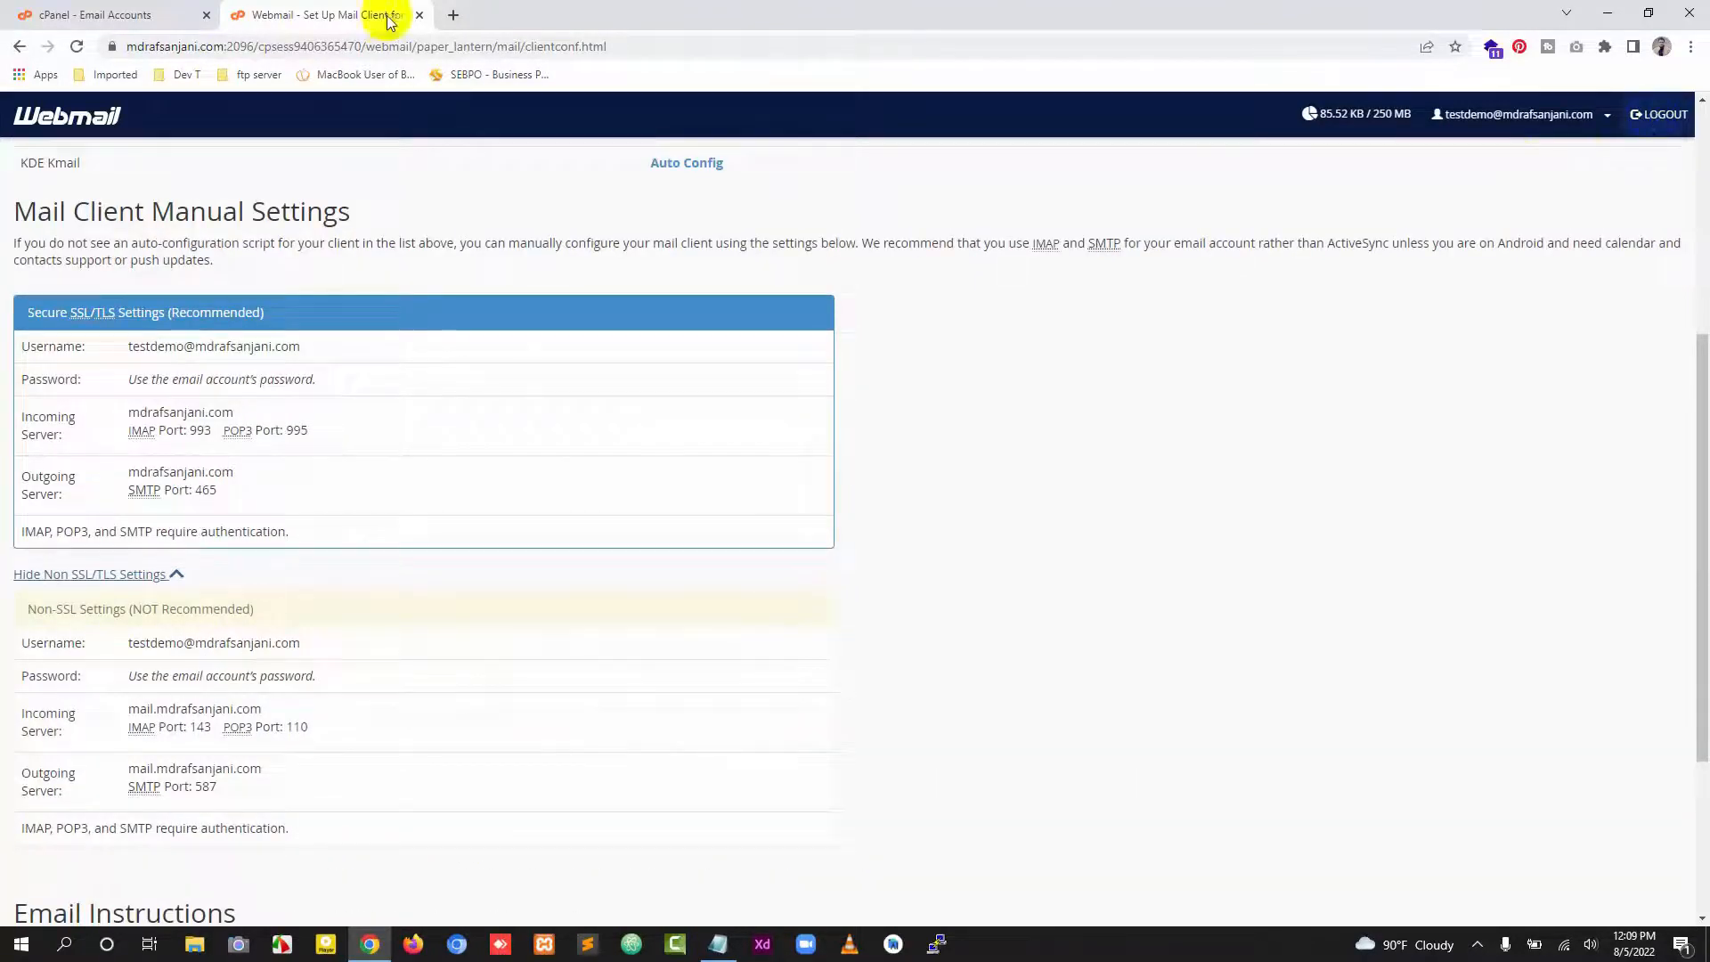
# Step: Log out of webmail
pyautogui.click(94, 15)
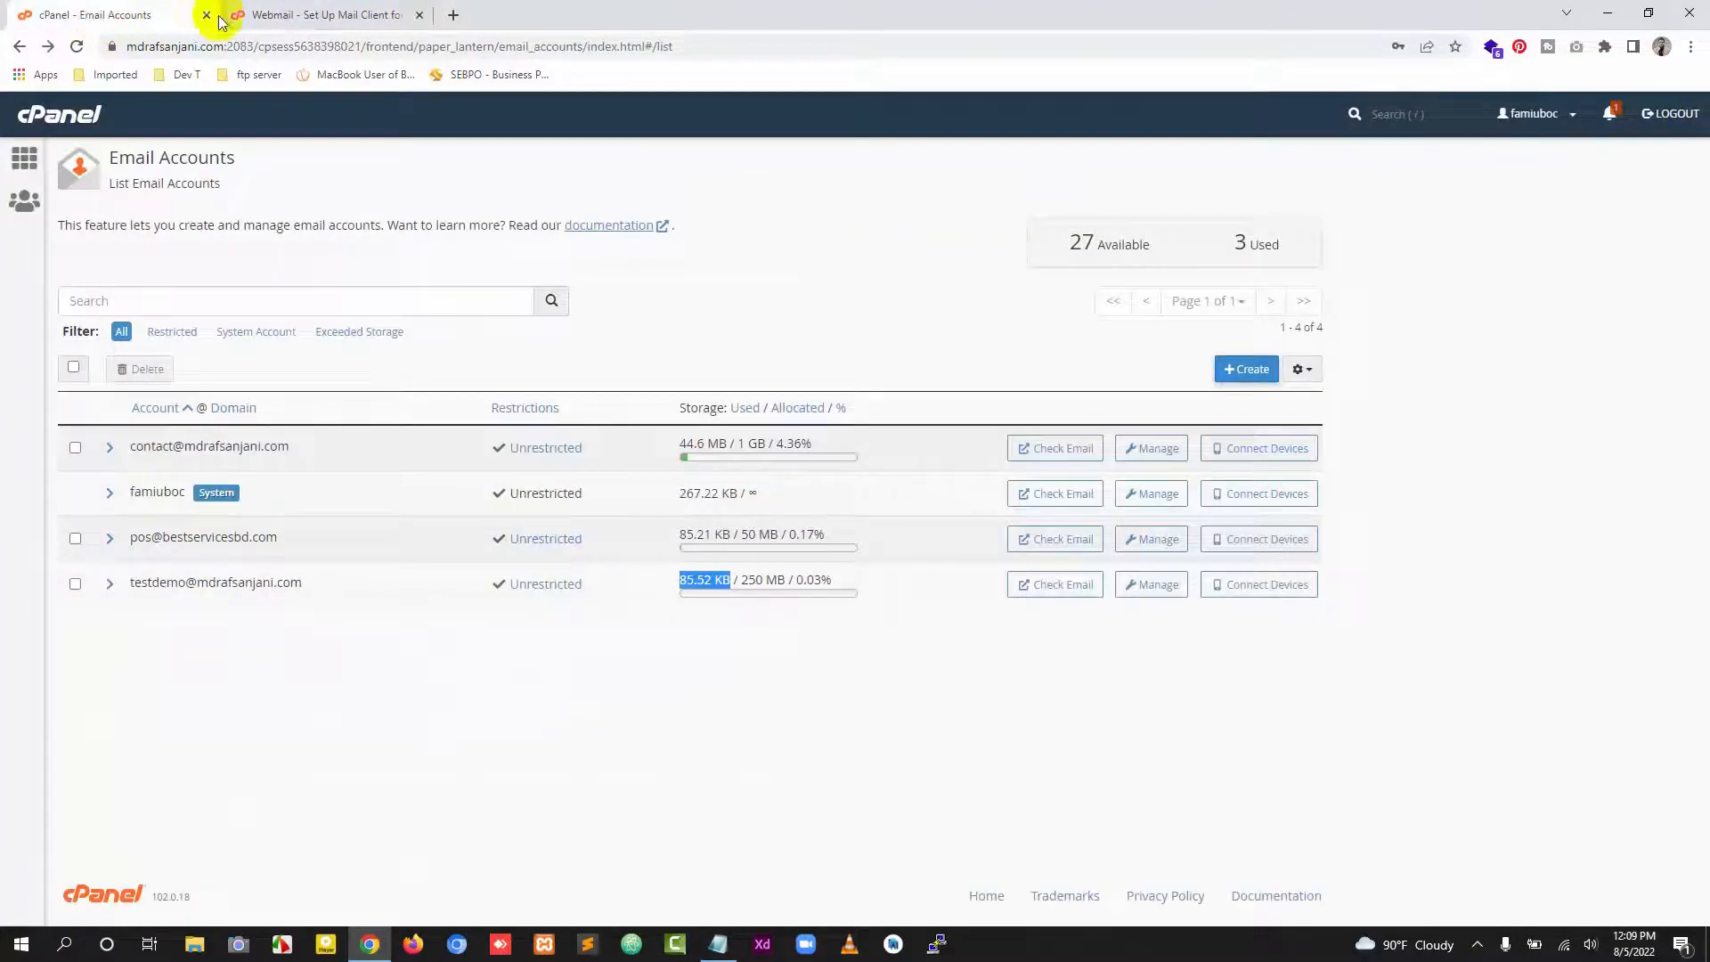
pyautogui.click(286, 13)
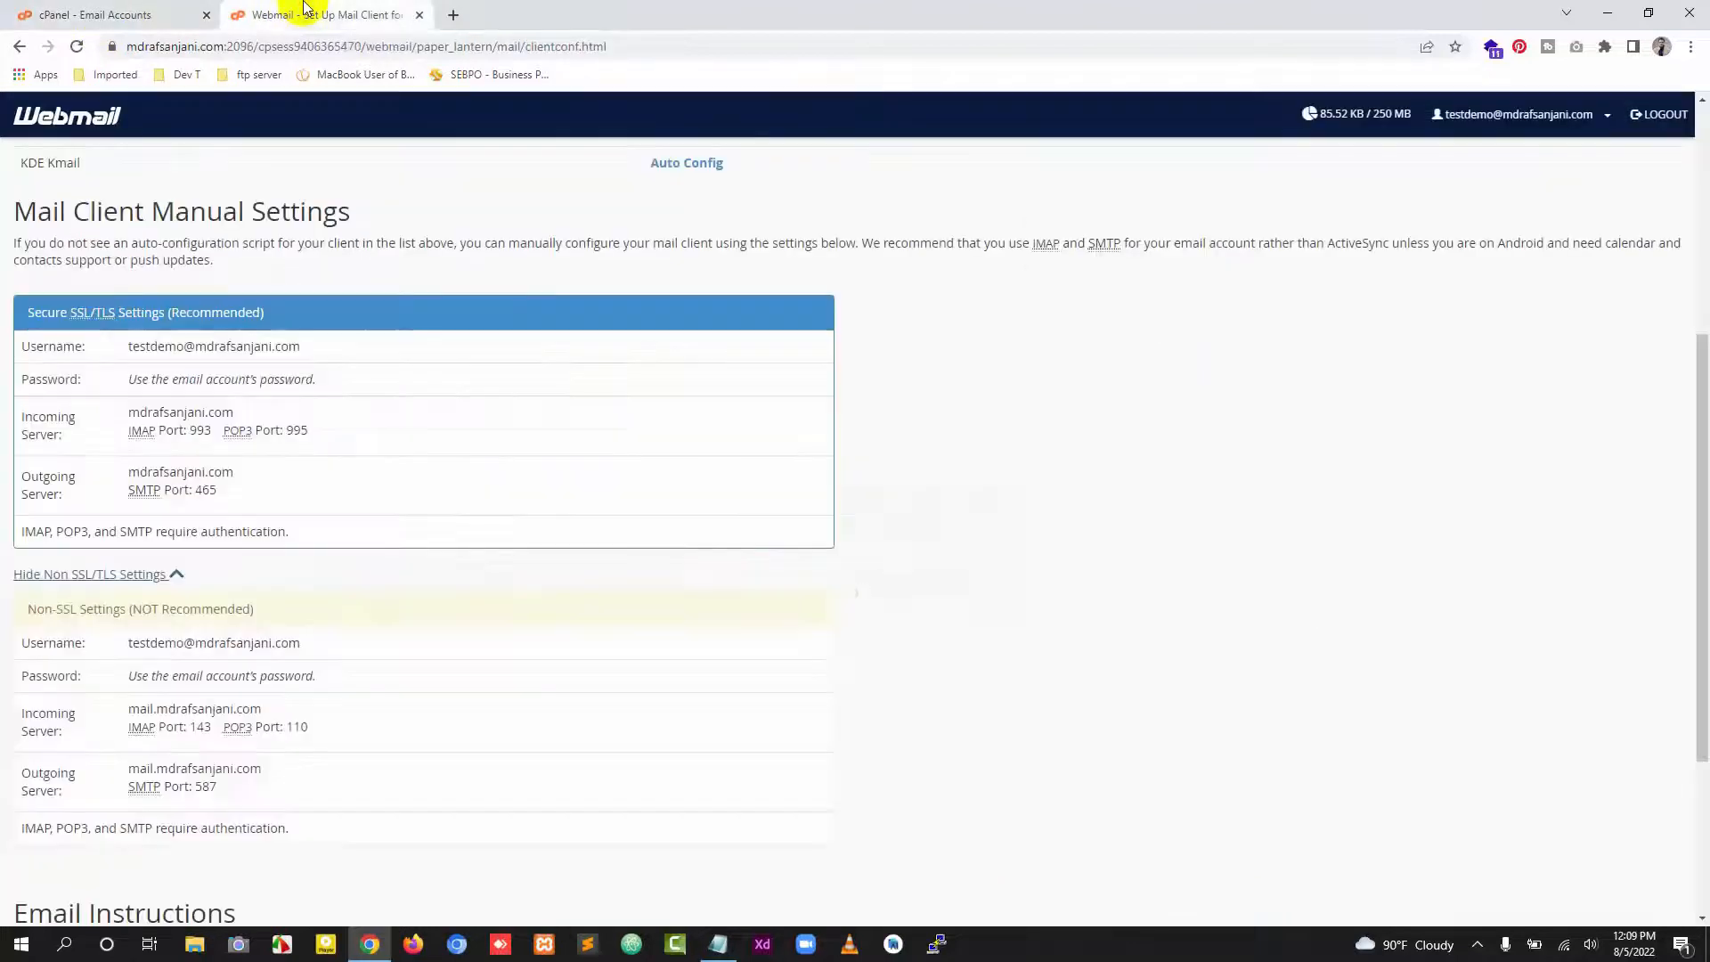
pyautogui.click(1658, 114)
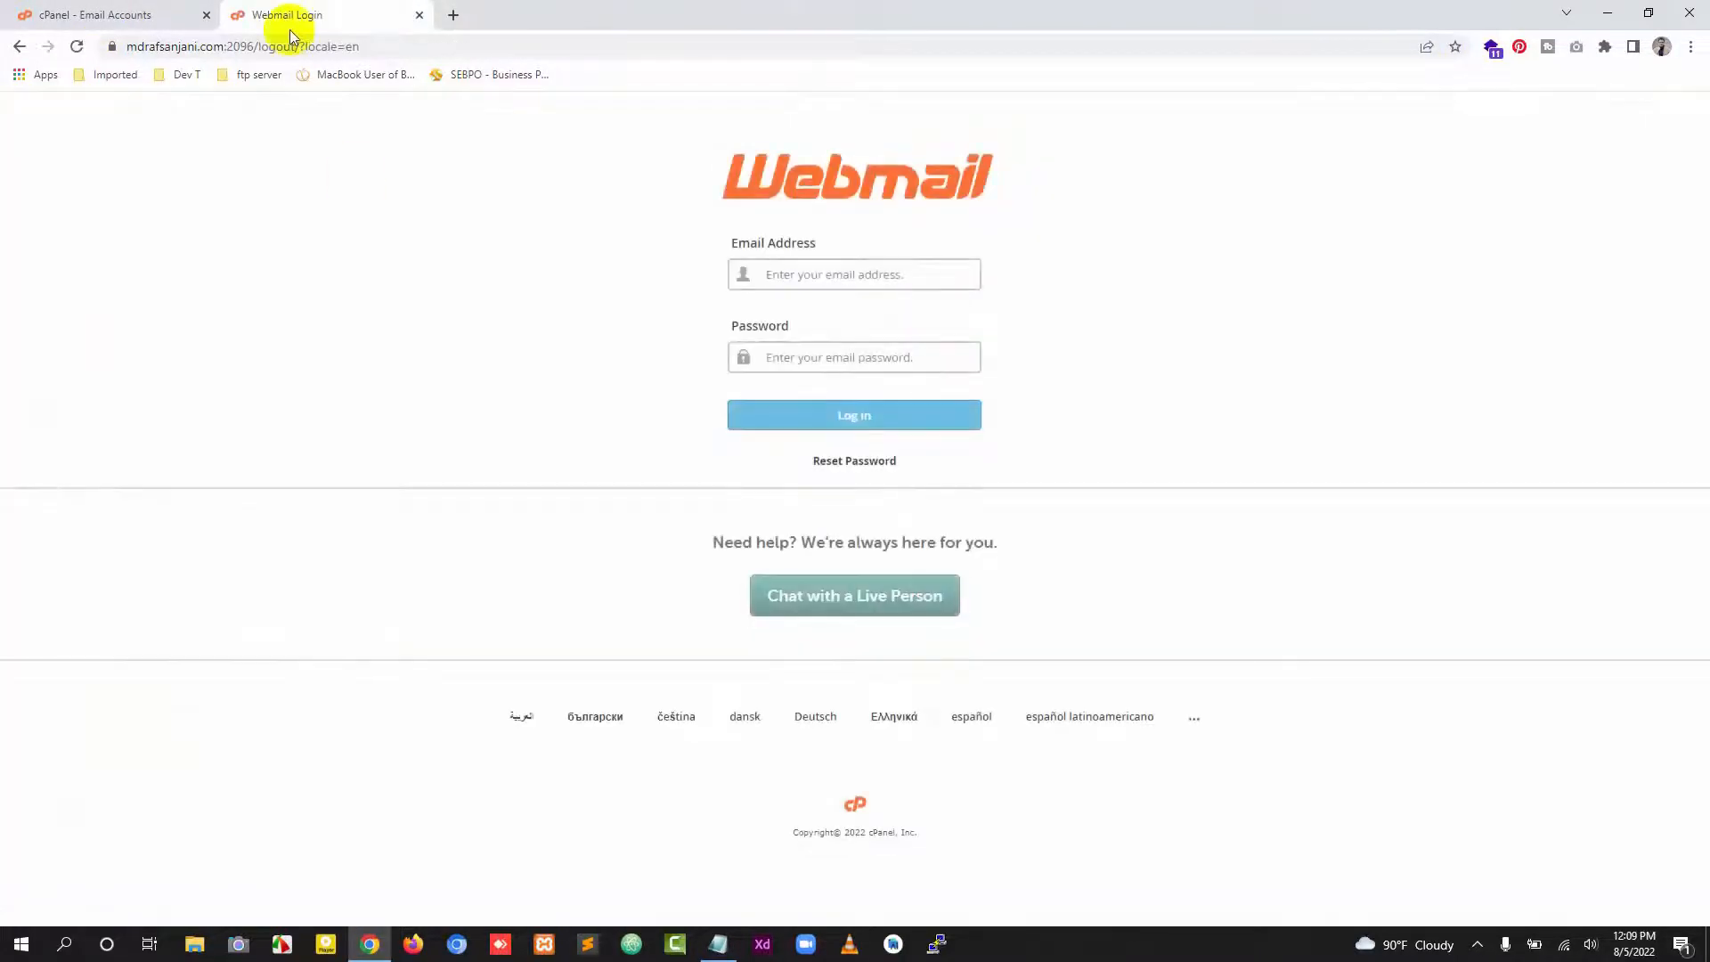
# Step: Close the webmail tab and open mdrafsanjani.com/webmail in a new tab
pyautogui.click(416, 18)
pyautogui.hotkey('ctrl', 't')
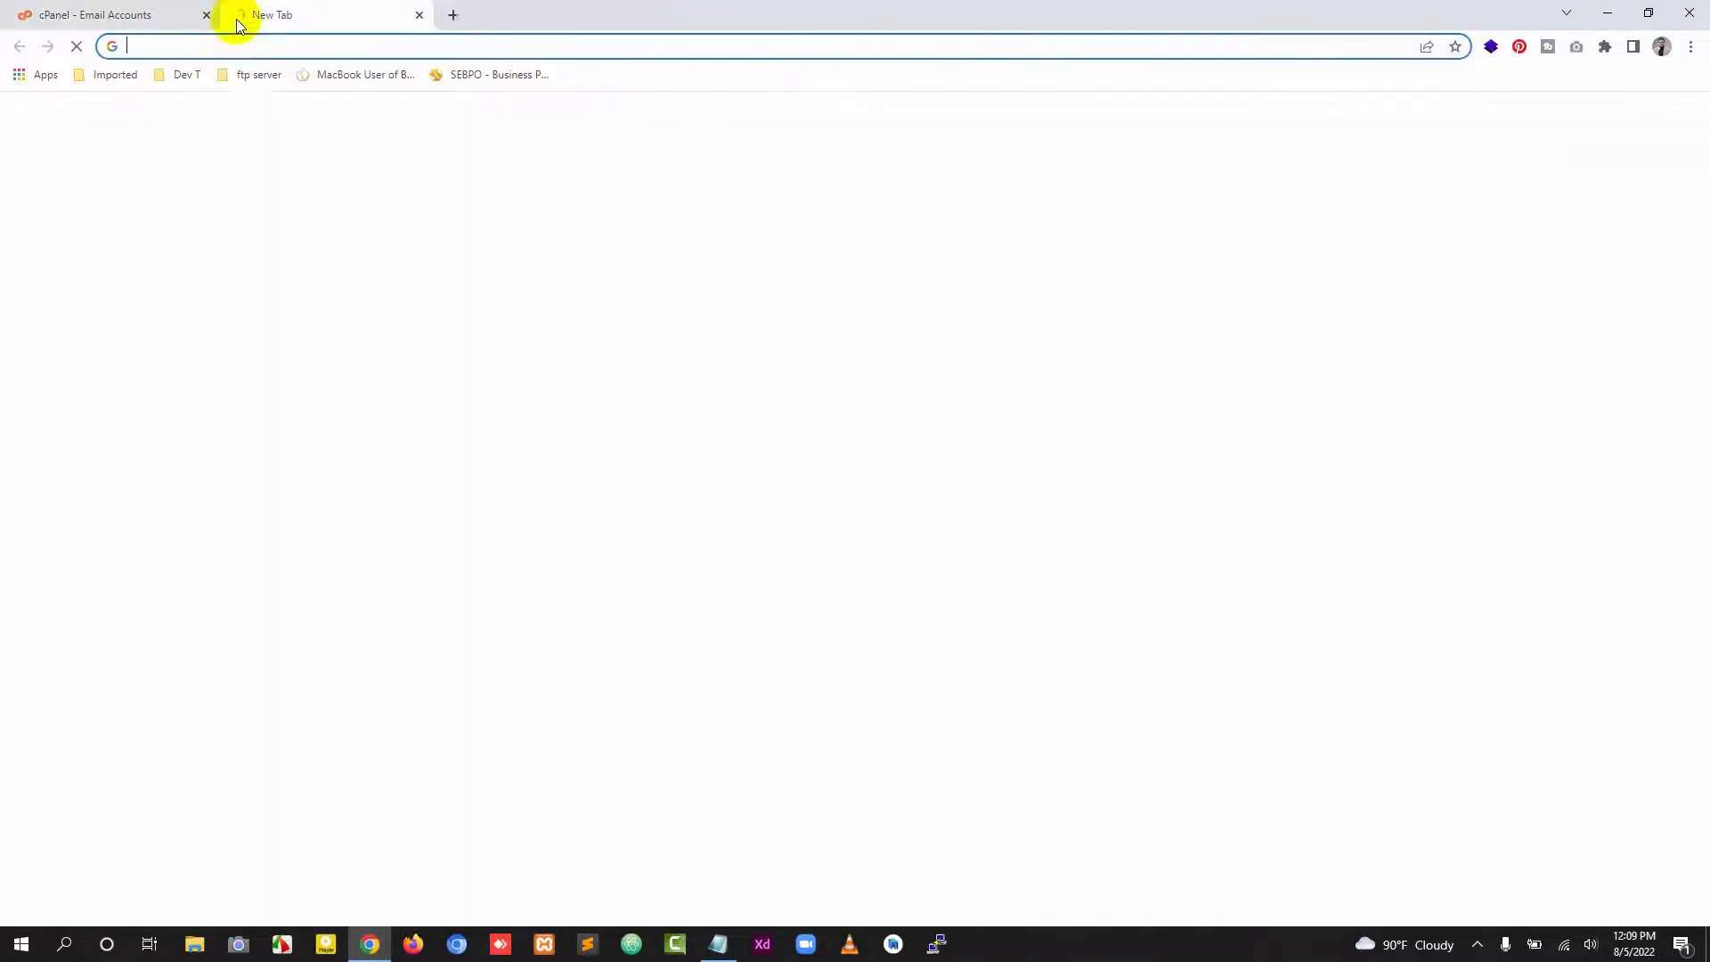
pyautogui.click(301, 45)
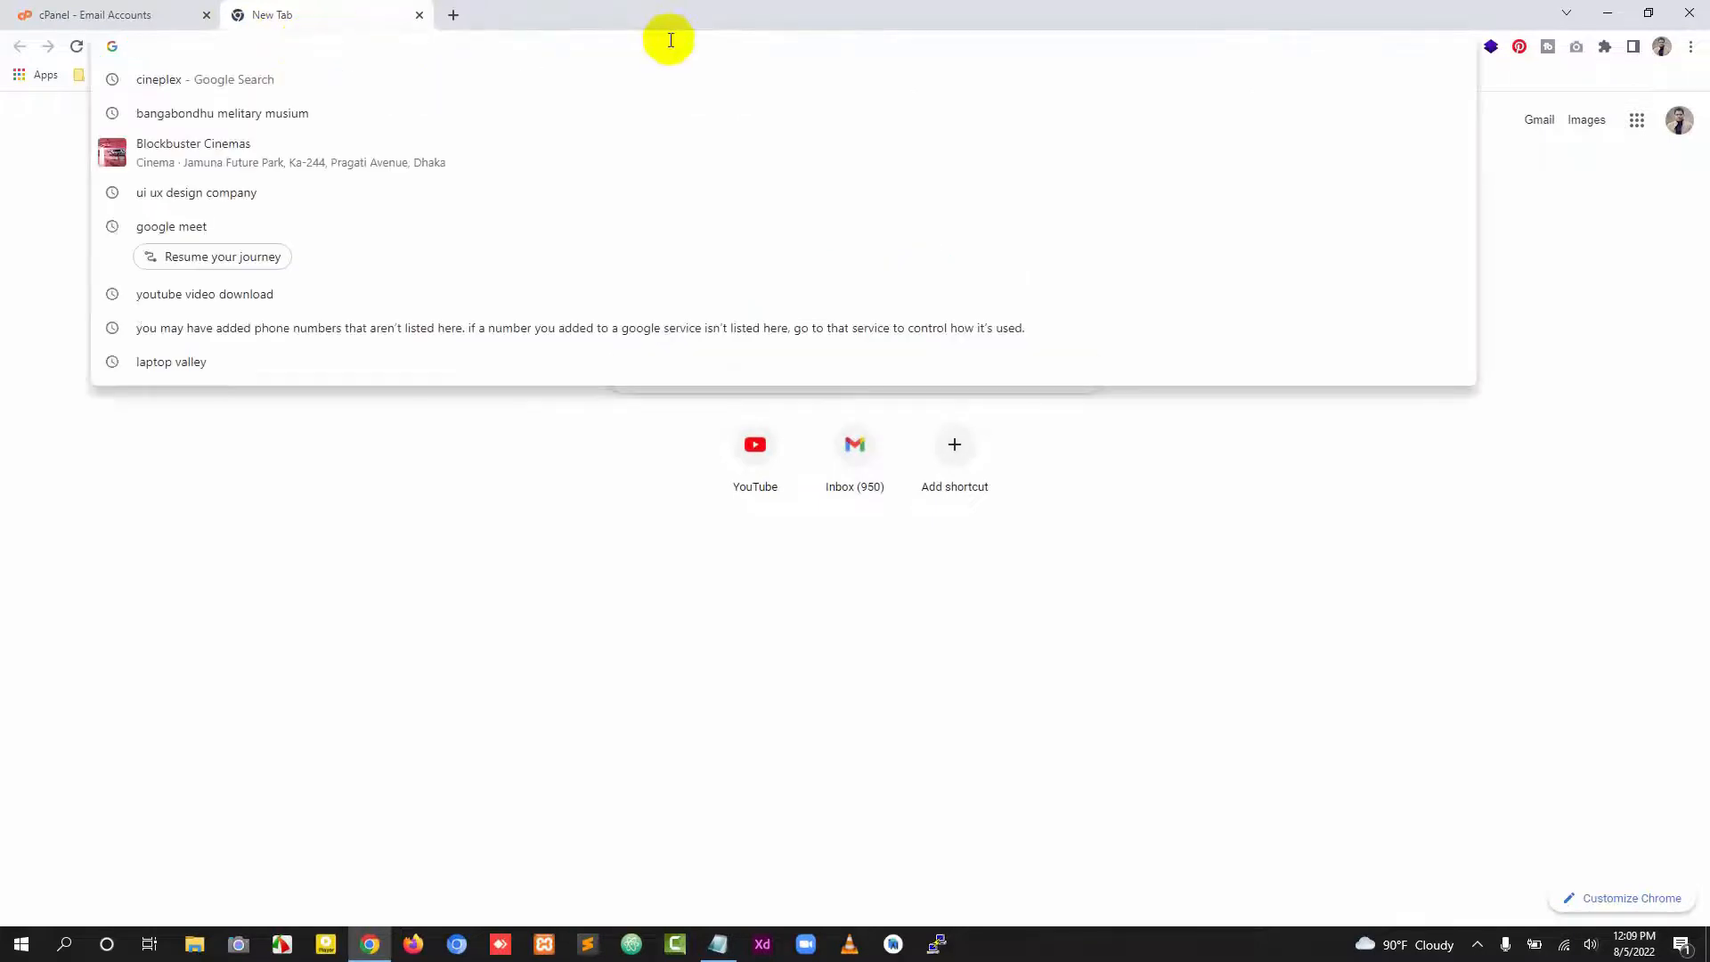
pyautogui.write('mdrafsanjani.com')
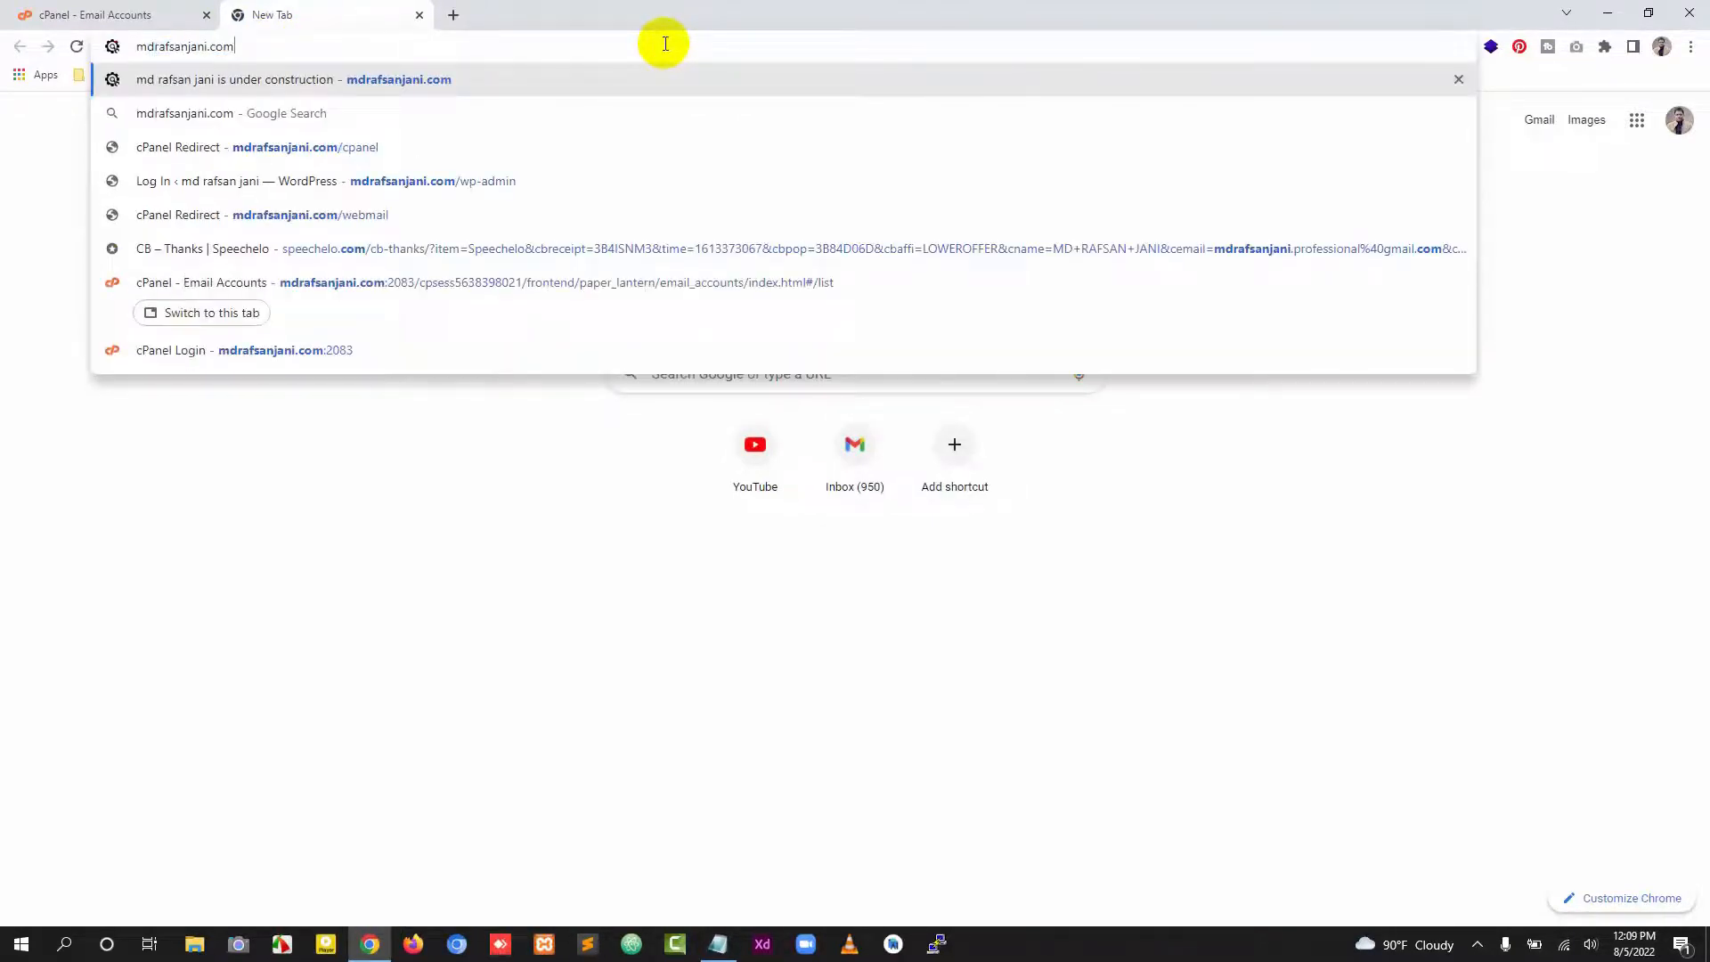
pyautogui.write('/webmail')
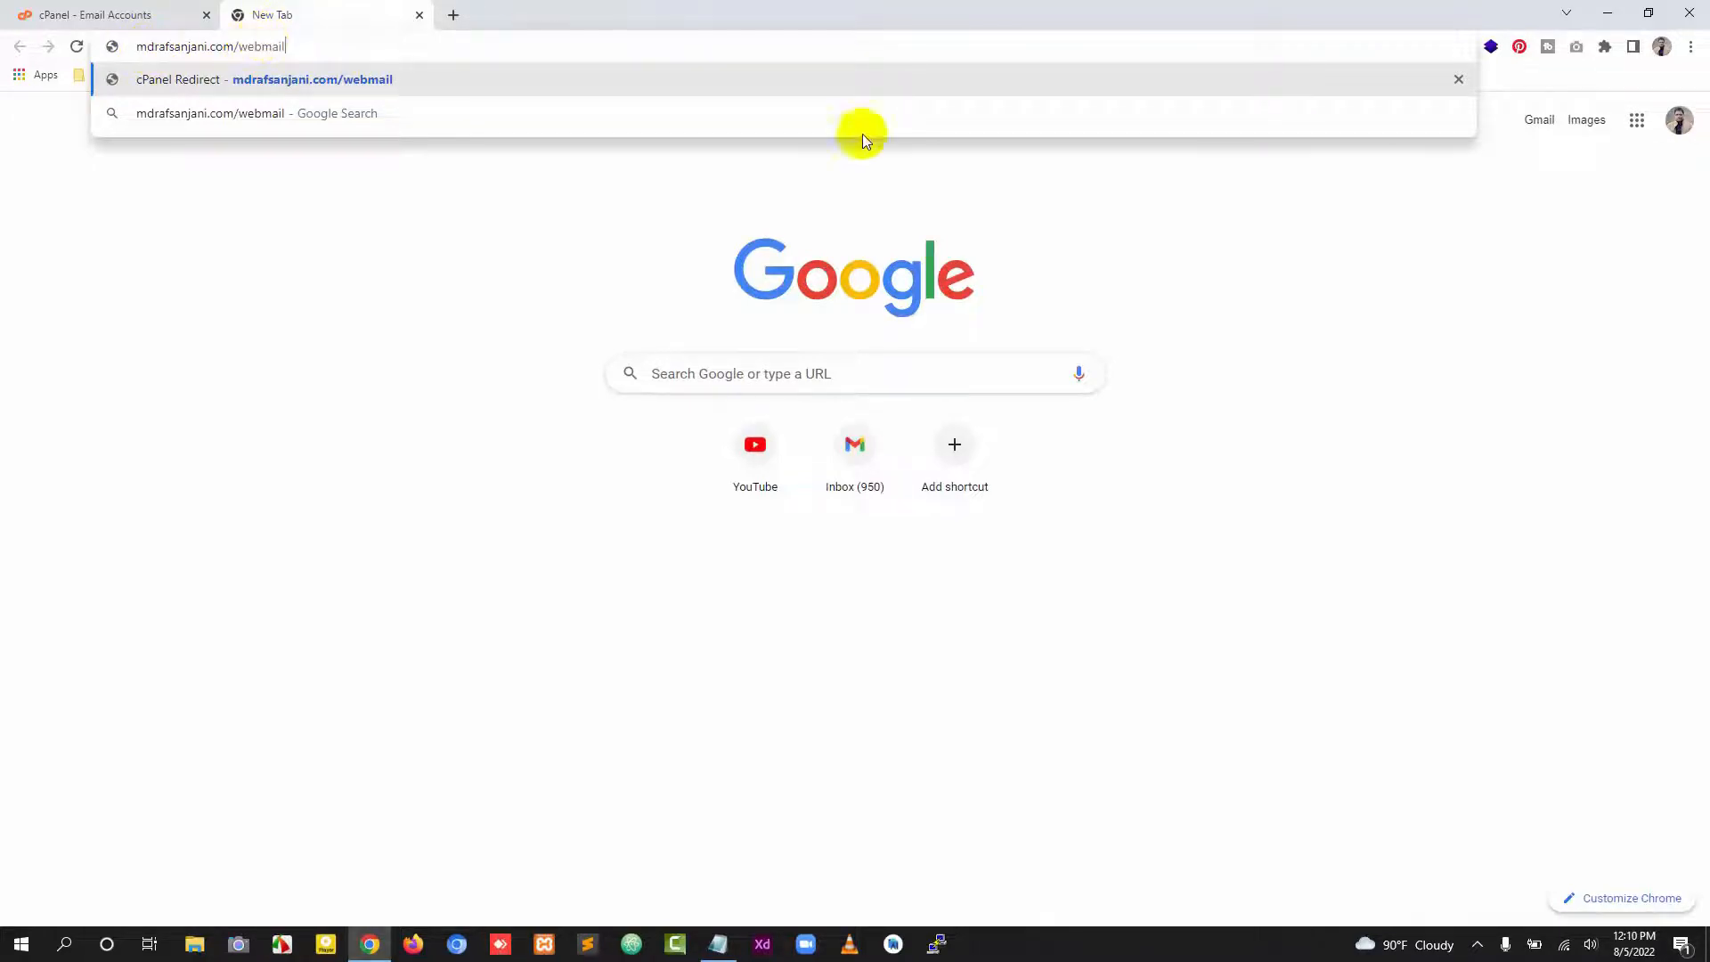
pyautogui.click(499, 271)
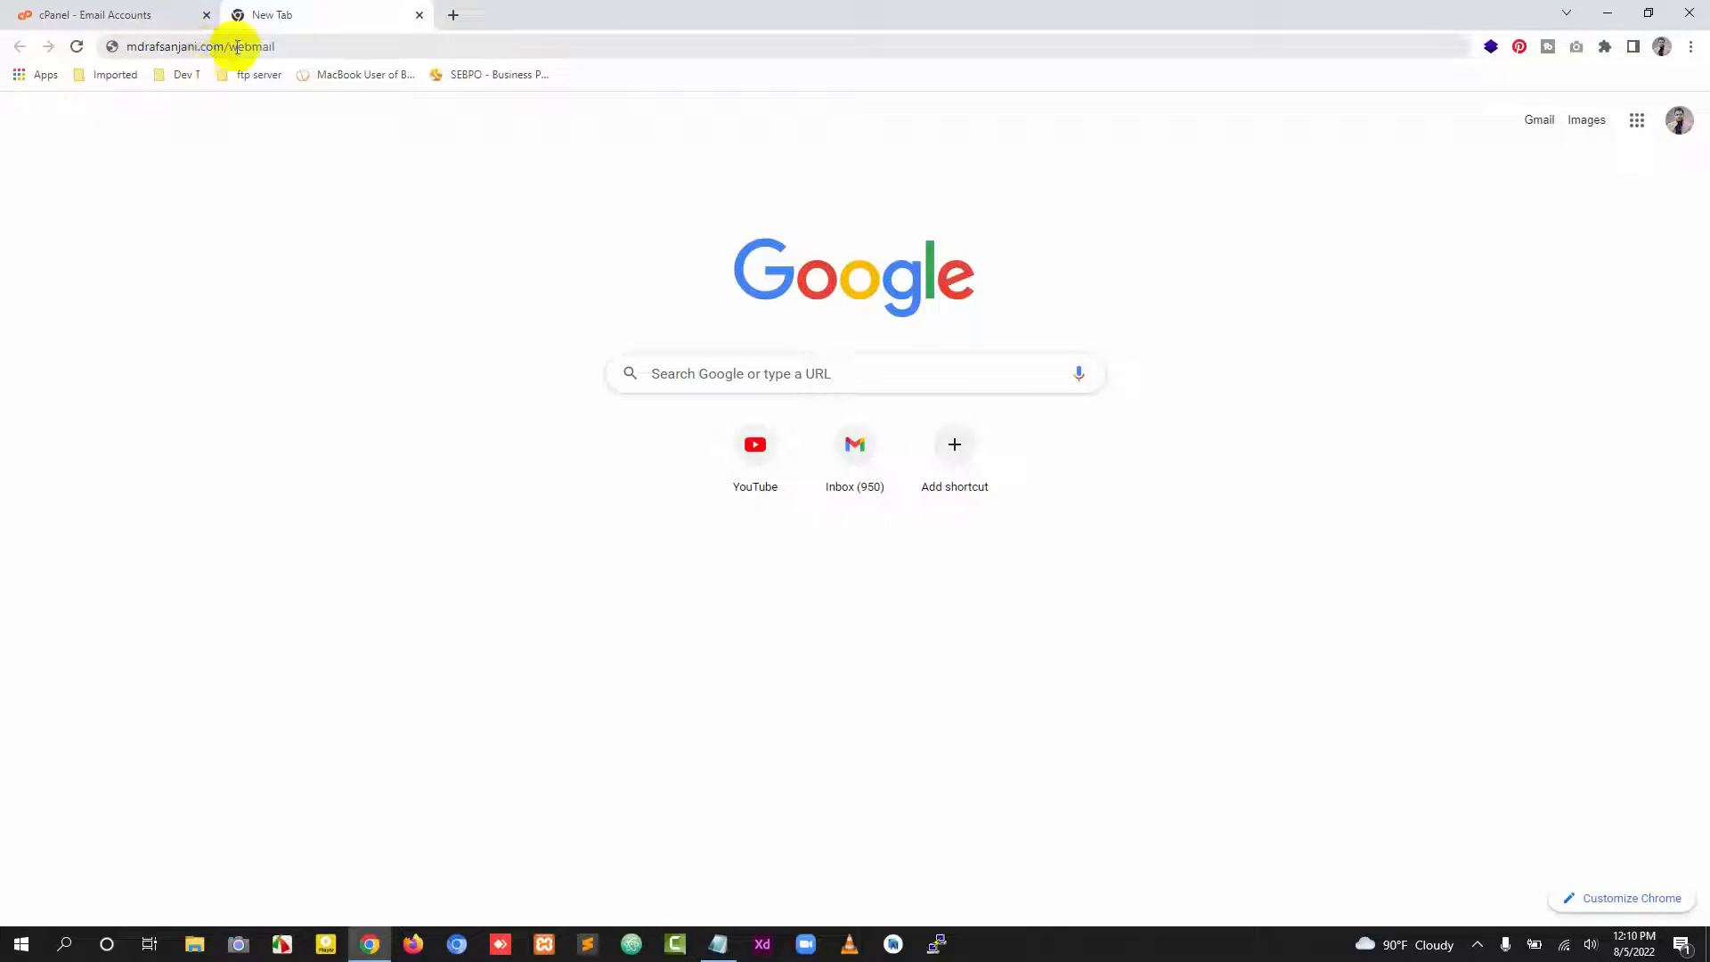
pyautogui.click(334, 40)
pyautogui.press('Return')
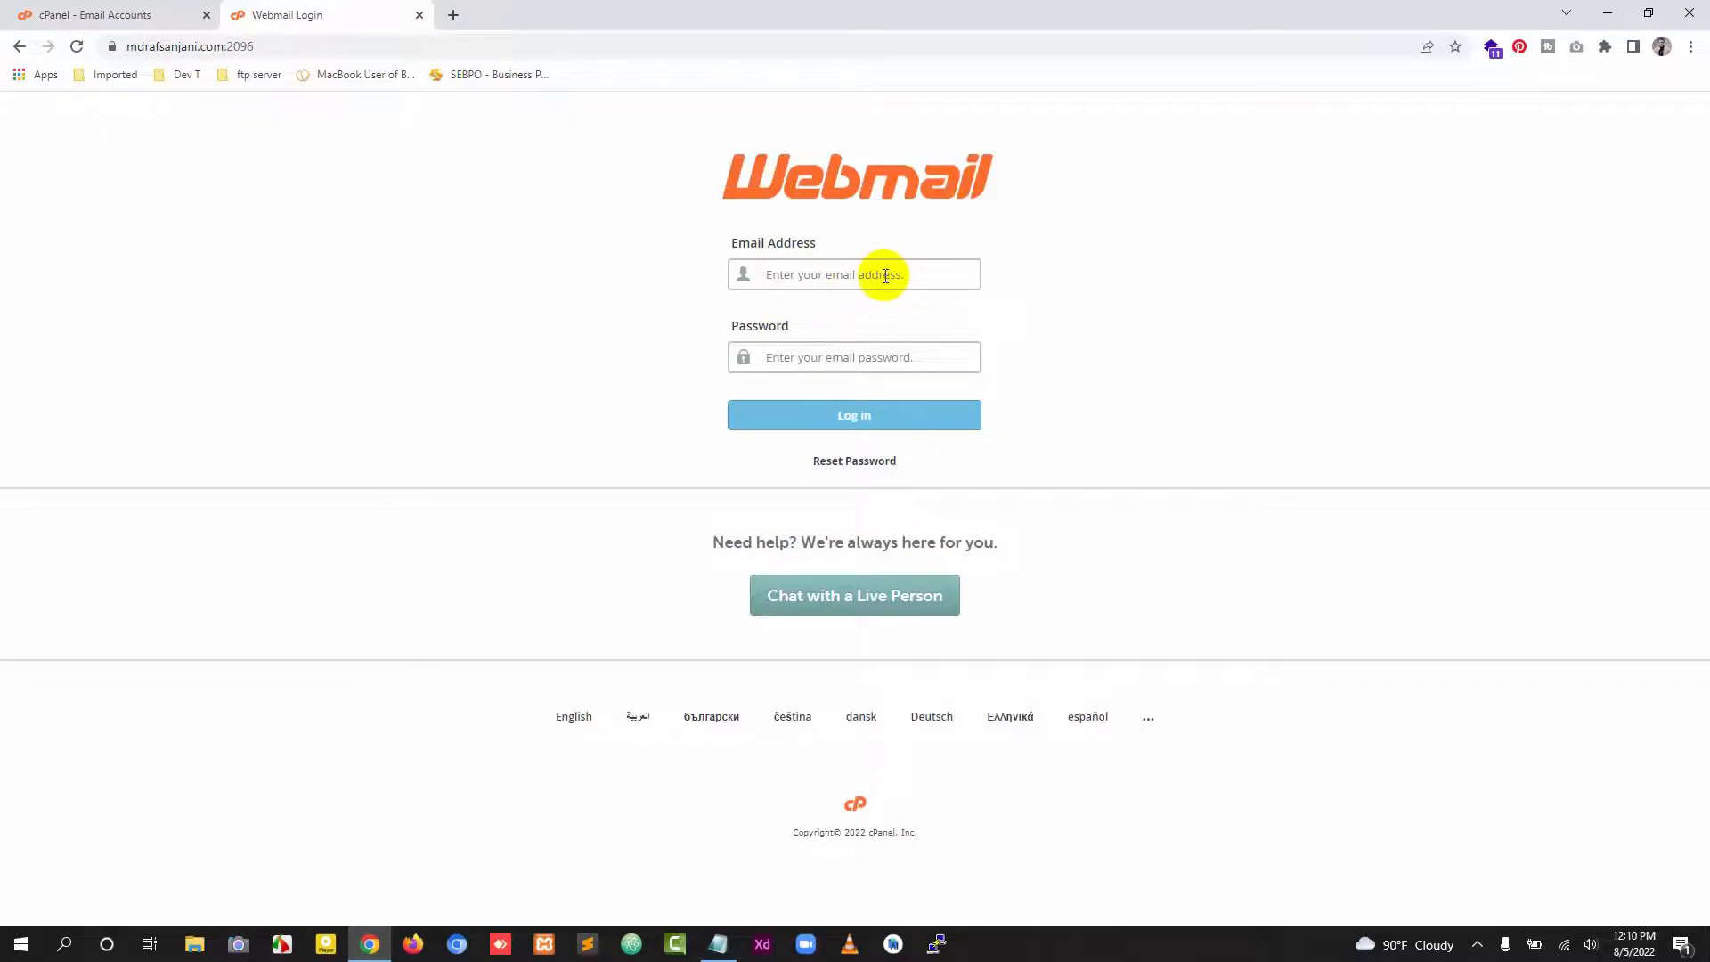
# Step: Log in to webmail with the new account's email address and the pasted account password
pyautogui.hotkey('alt', 'Tab')
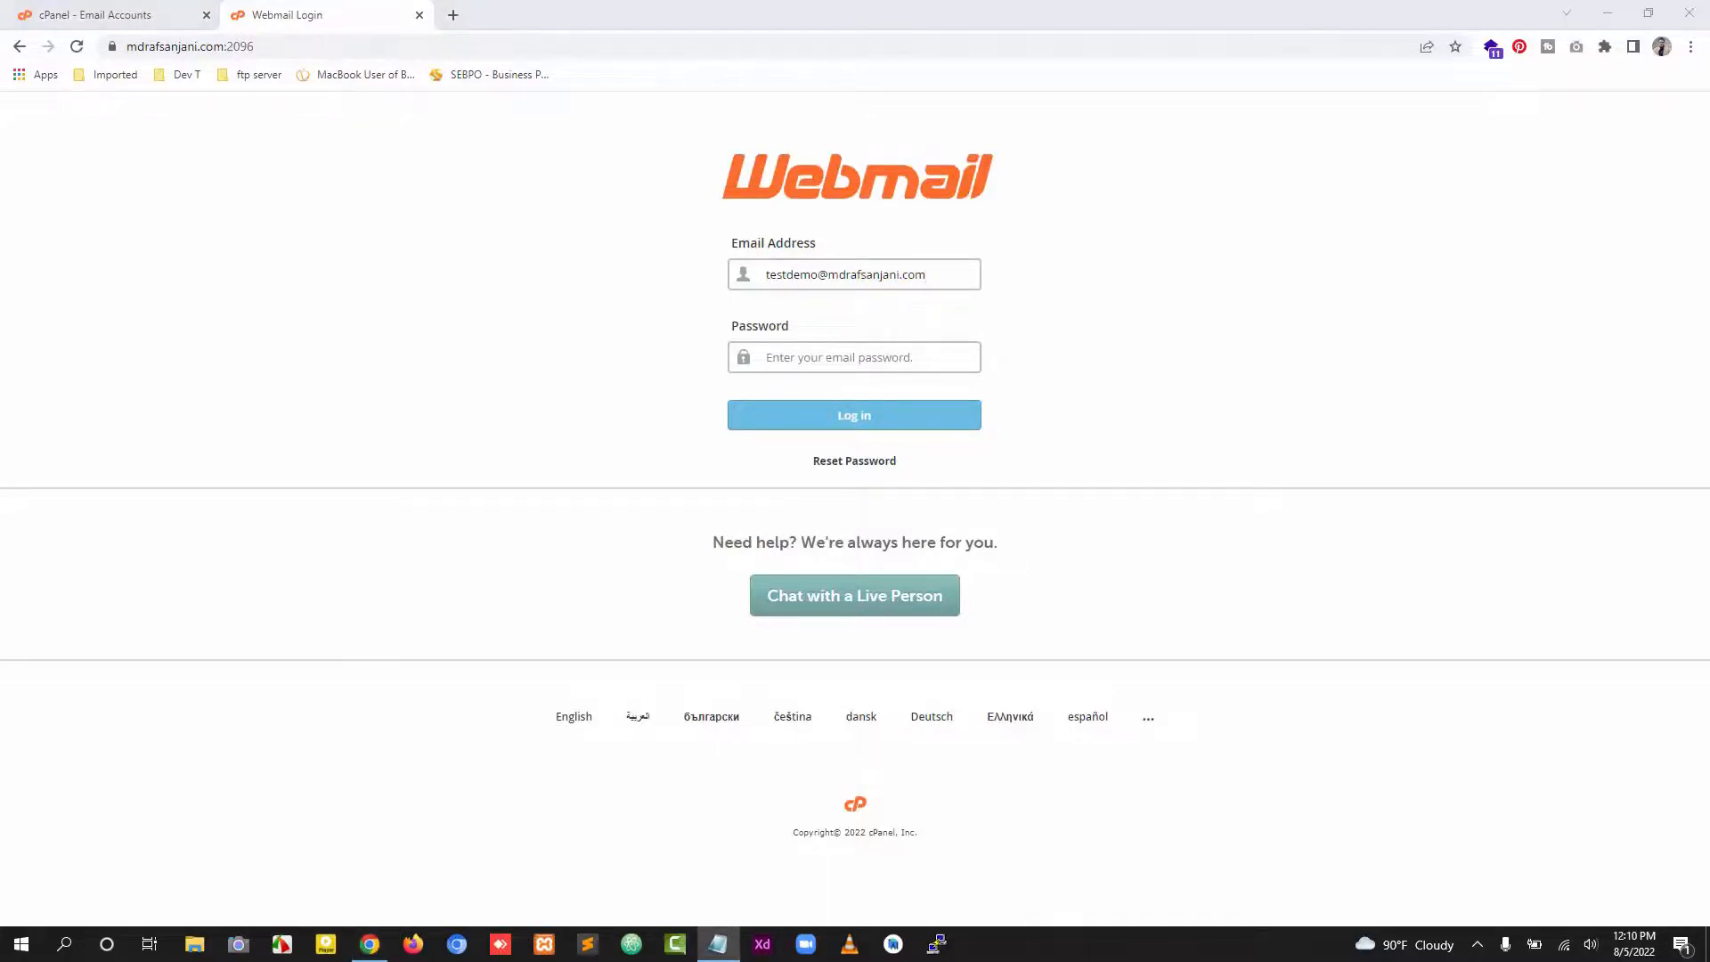
pyautogui.click(893, 357)
pyautogui.hotkey('ctrl', 'v')
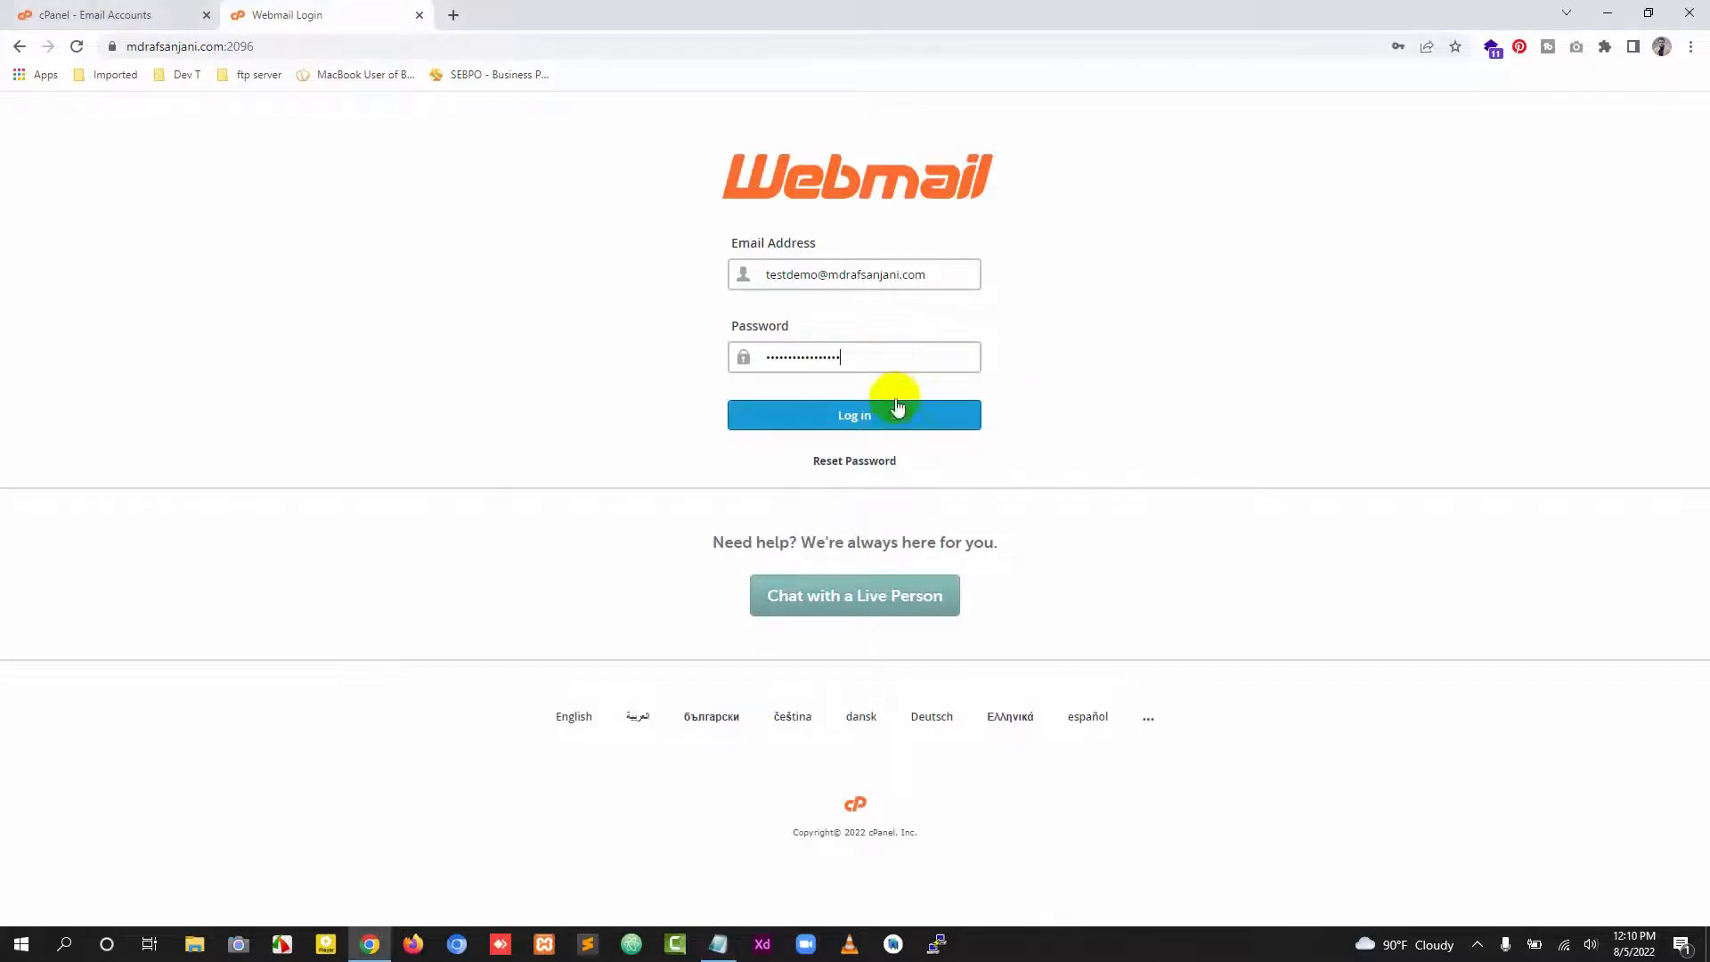
pyautogui.click(855, 417)
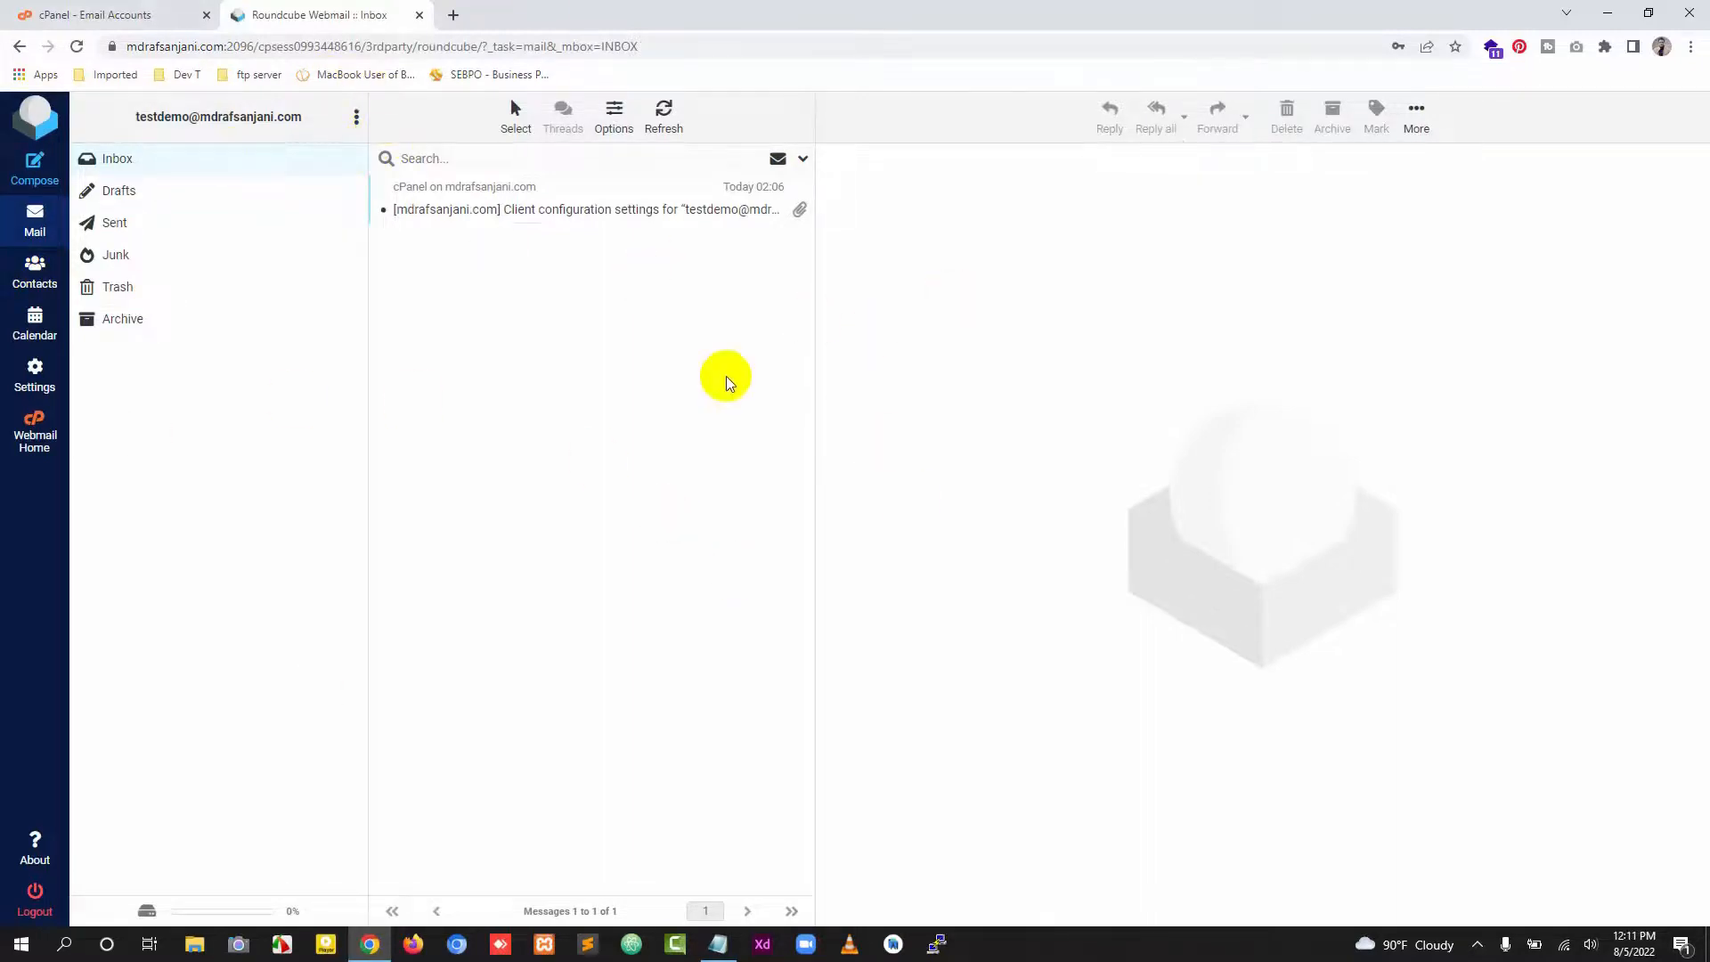
# Step: Open a compose window, return to the inbox and open the client configuration message
pyautogui.click(49, 180)
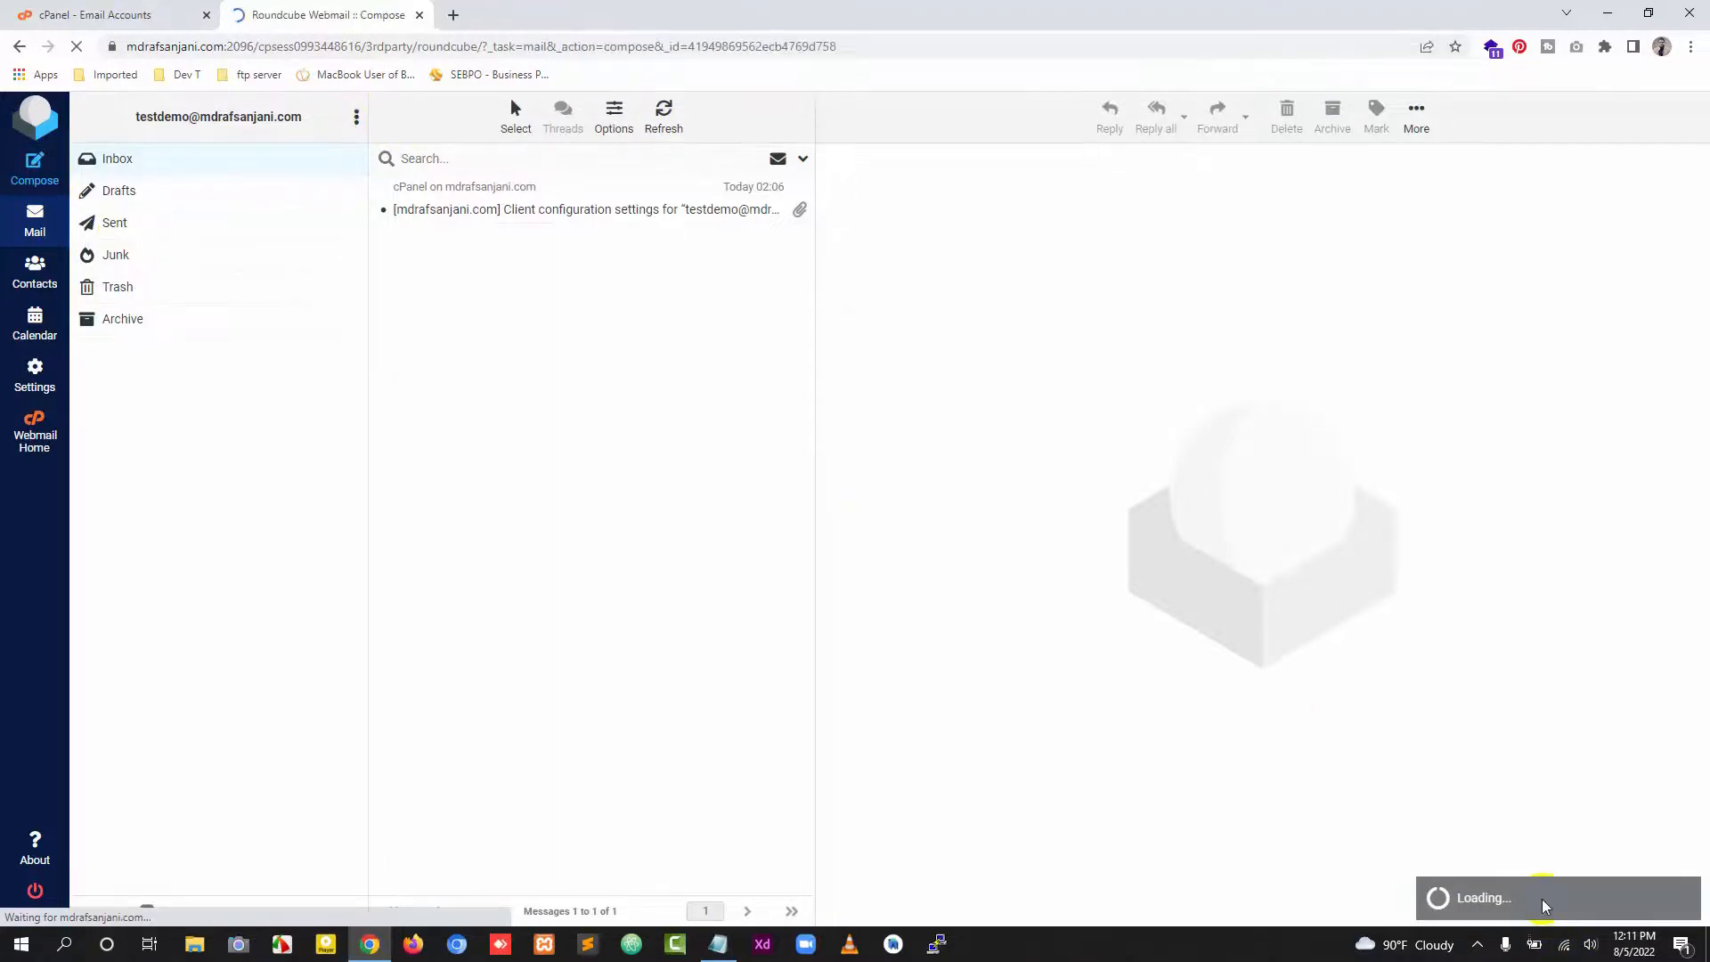
pyautogui.click(38, 212)
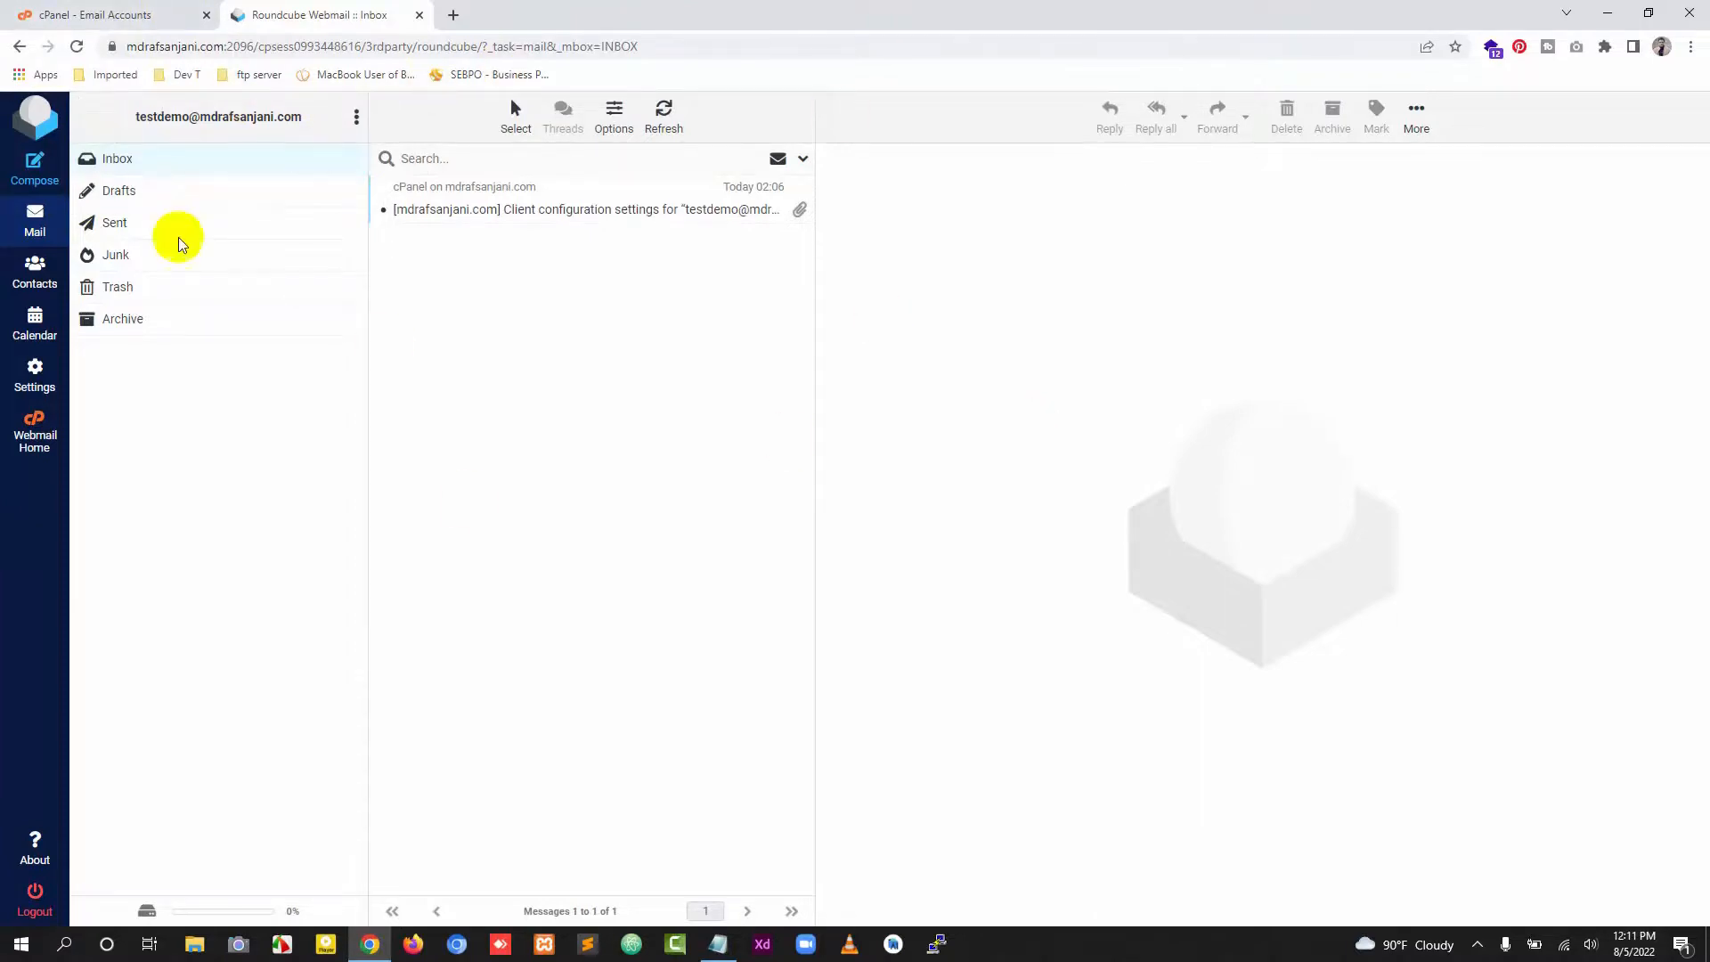
pyautogui.click(537, 211)
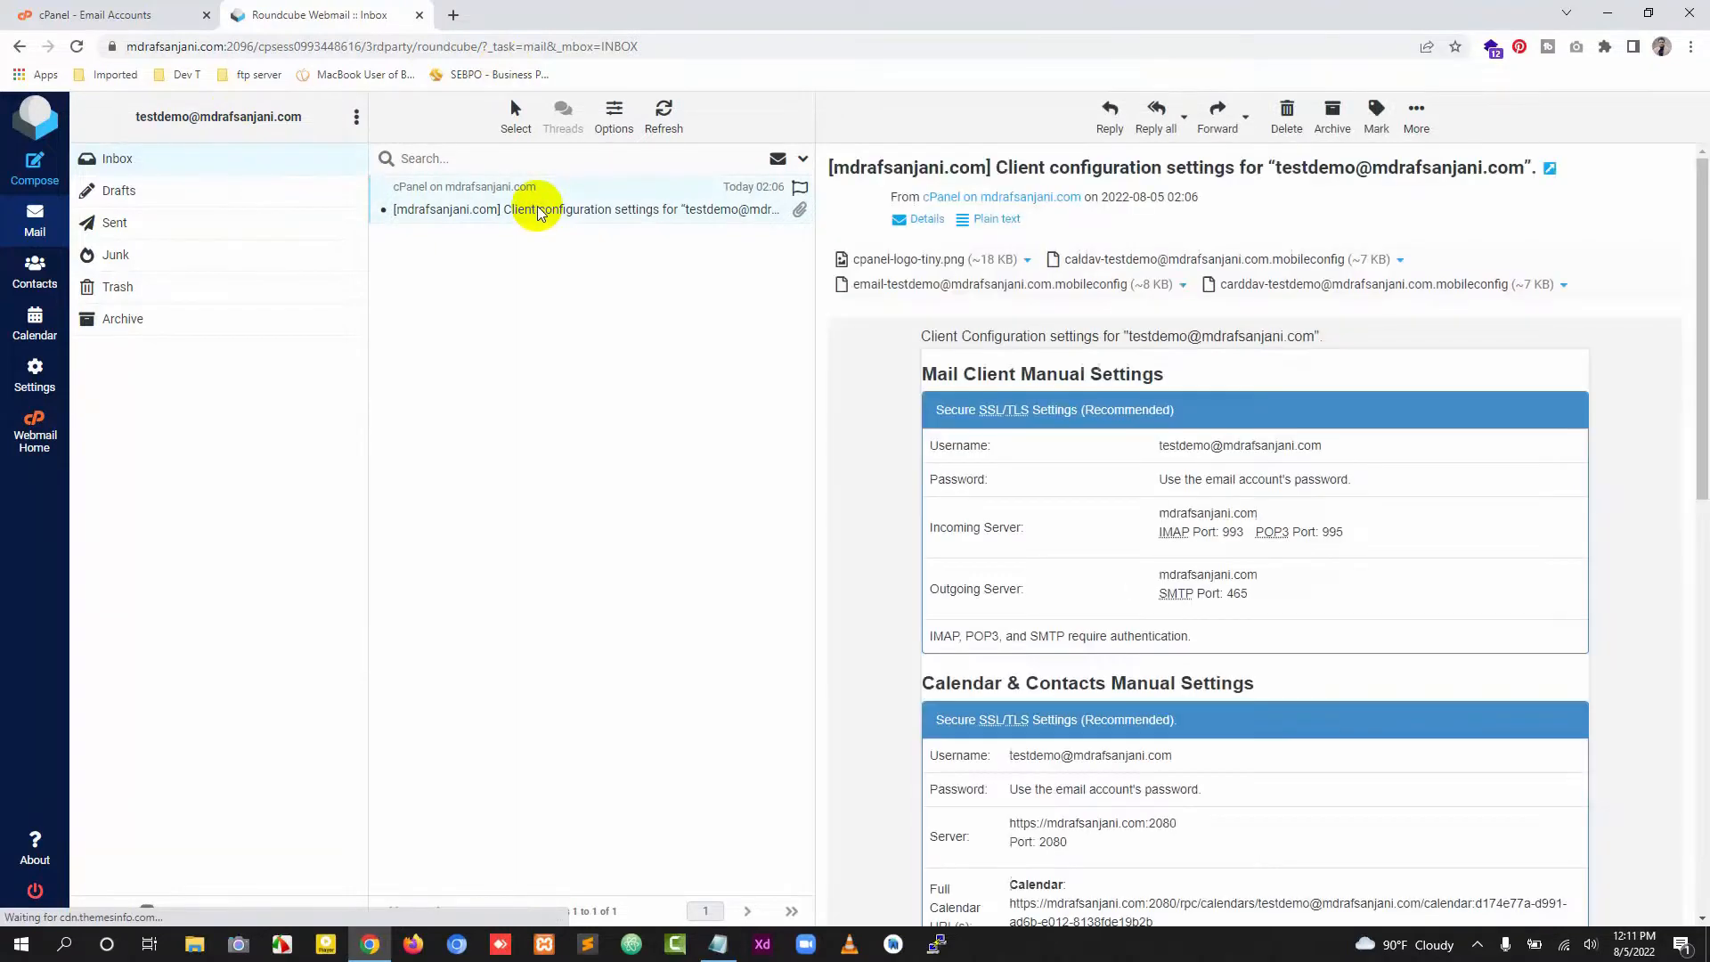